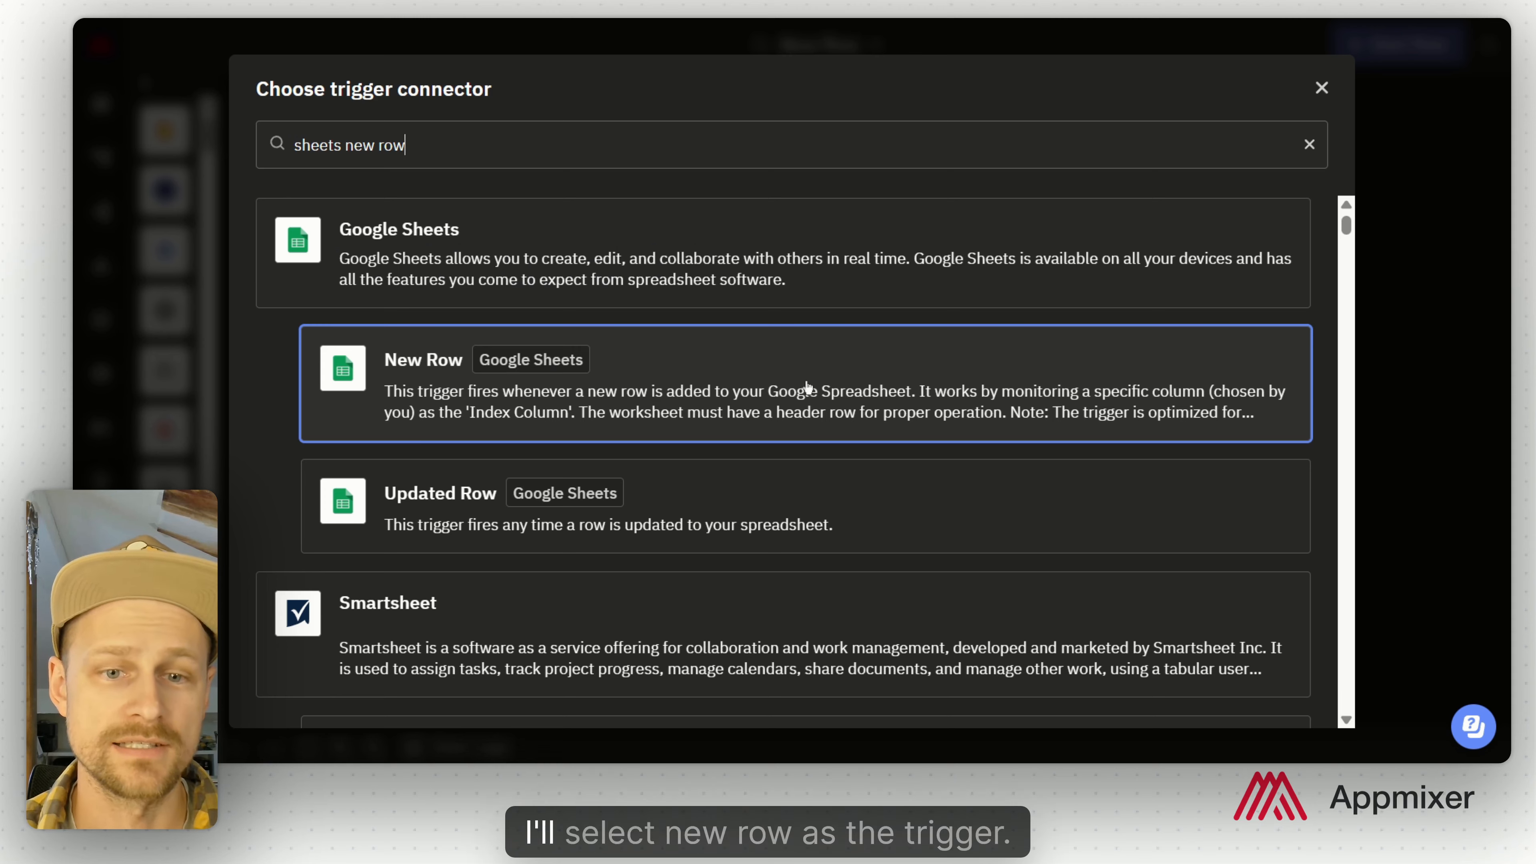
# Step: Add the Google Sheets New Row trigger on CS App - Softr, worksheet Requests, index column A
pyautogui.click(772, 388)
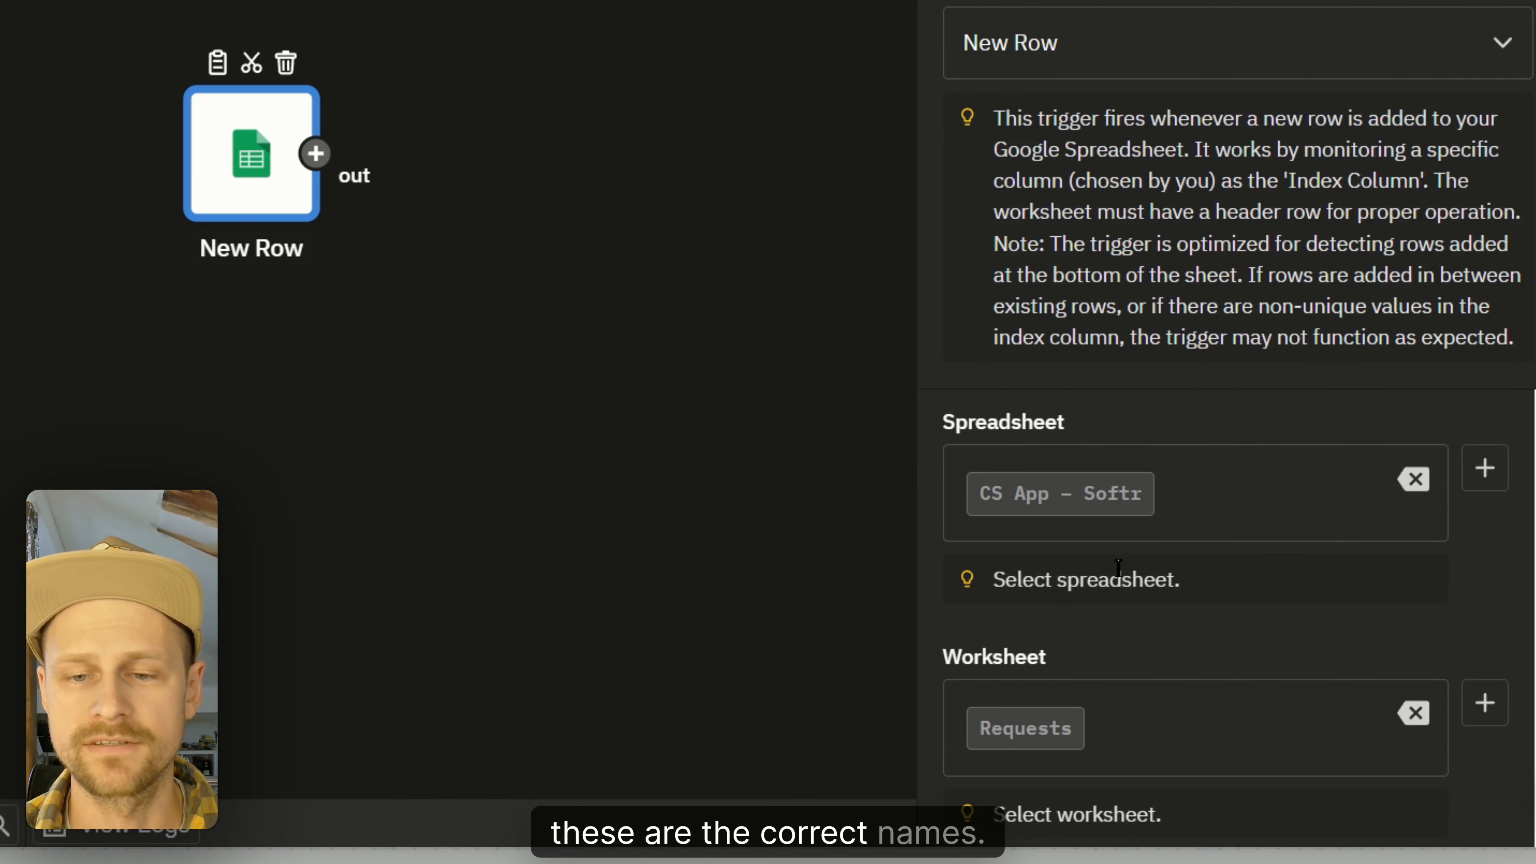
pyautogui.scroll(-3, 1151, 531)
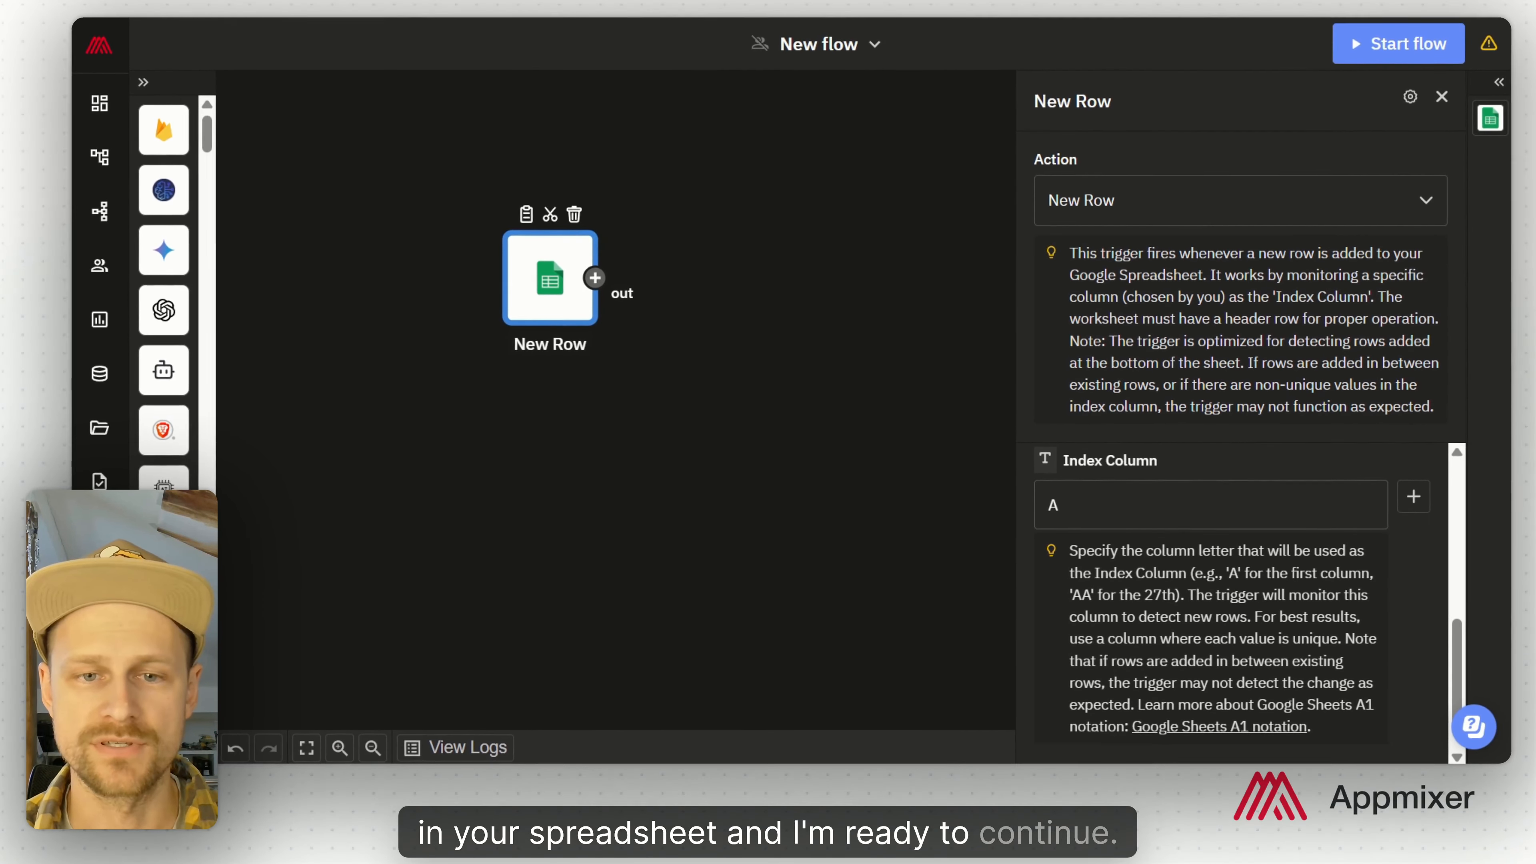
pyautogui.click(595, 278)
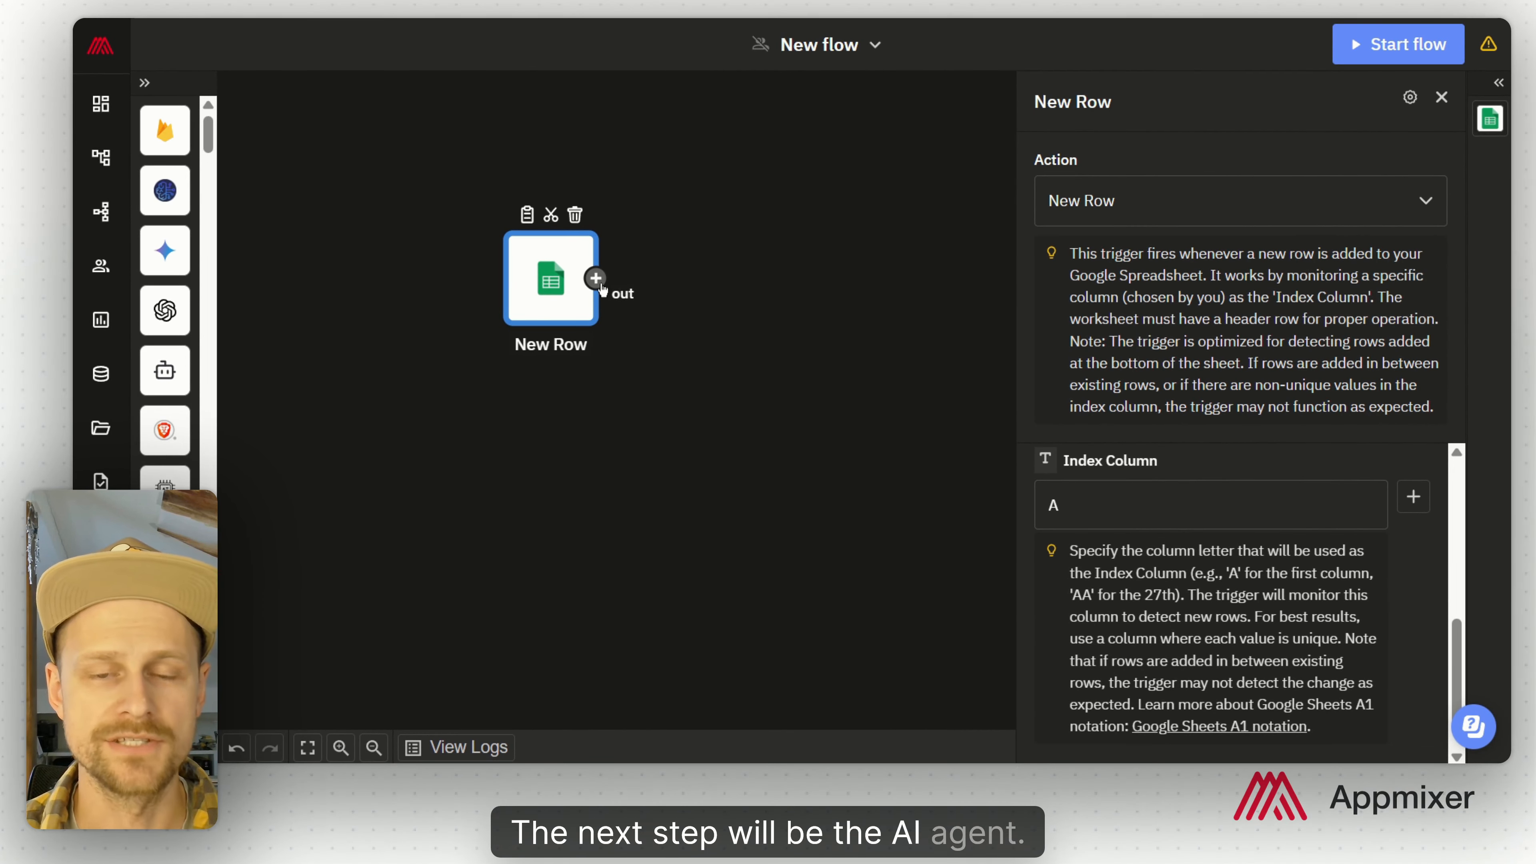
# Step: Add OpenAI's AI Agent after New Row, linked to the first OpenAI account with model gpt-4o
pyautogui.write('ai agent')
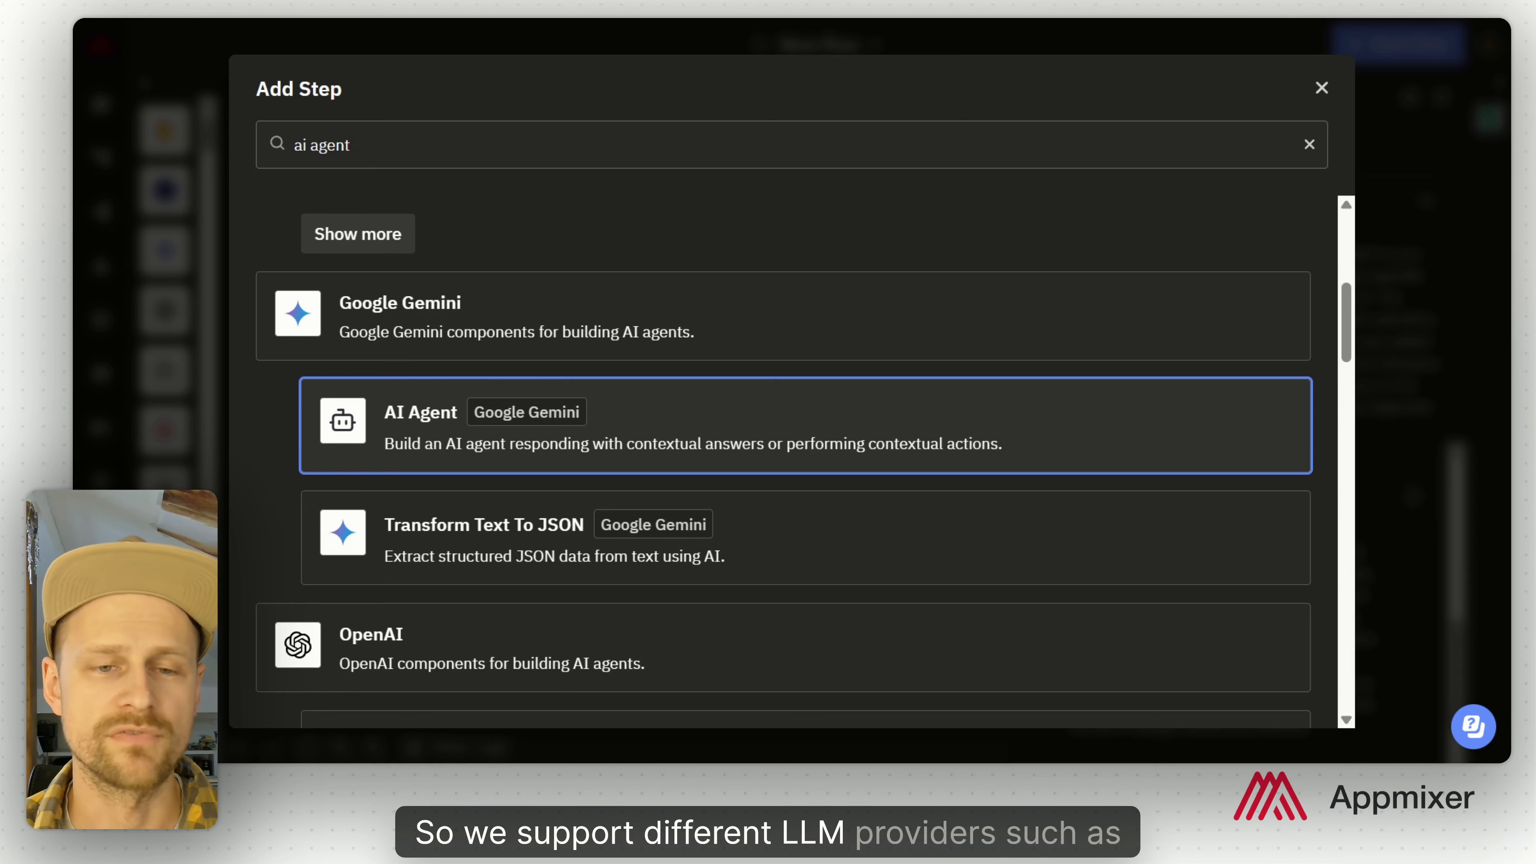
pyautogui.scroll(-6, 798, 405)
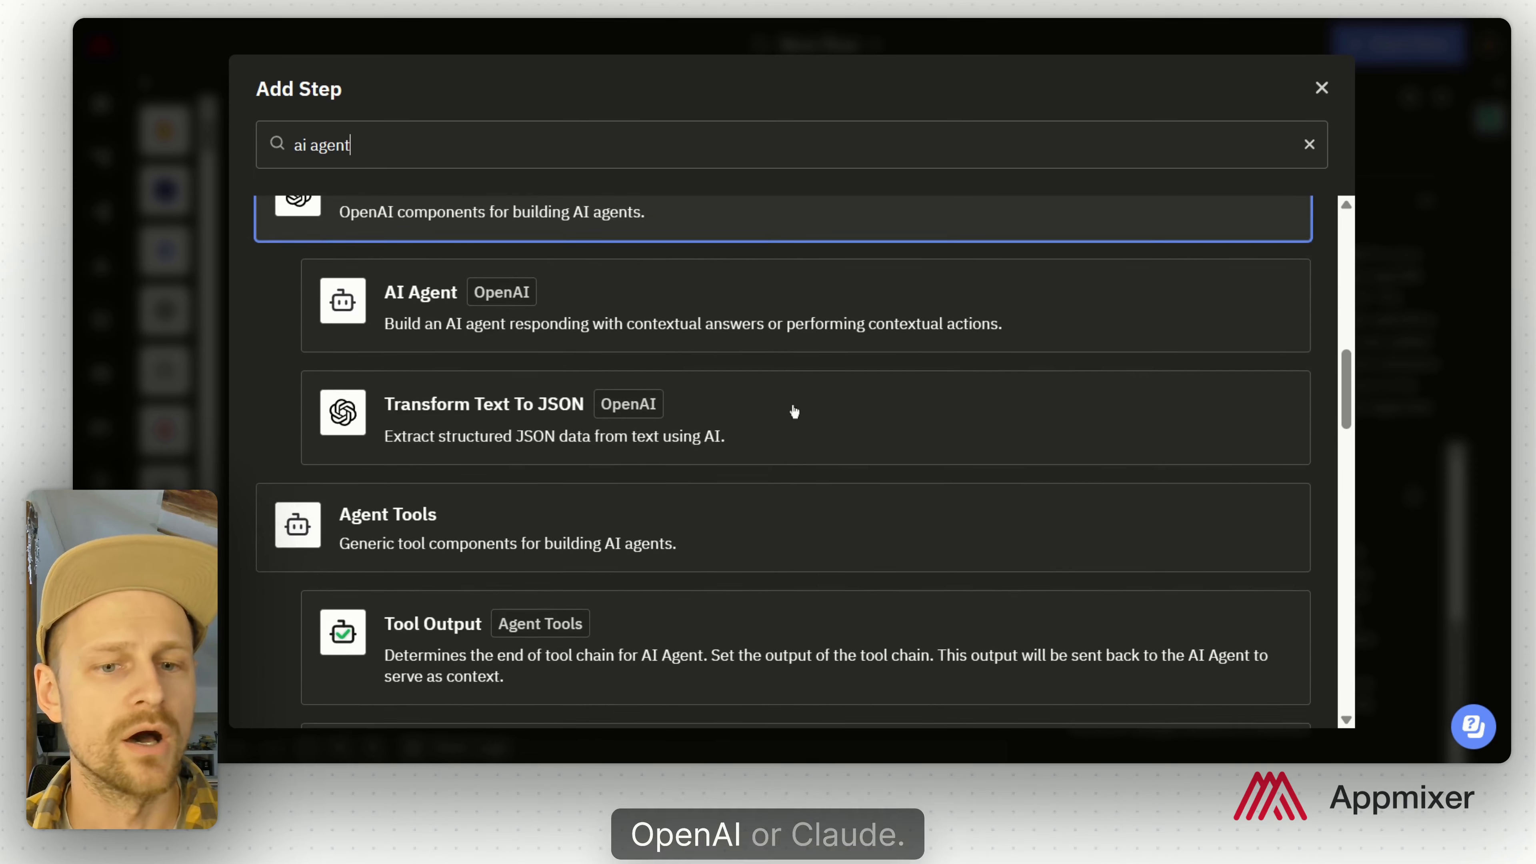
pyautogui.scroll(-2, 794, 411)
pyautogui.scroll(6, 901, 480)
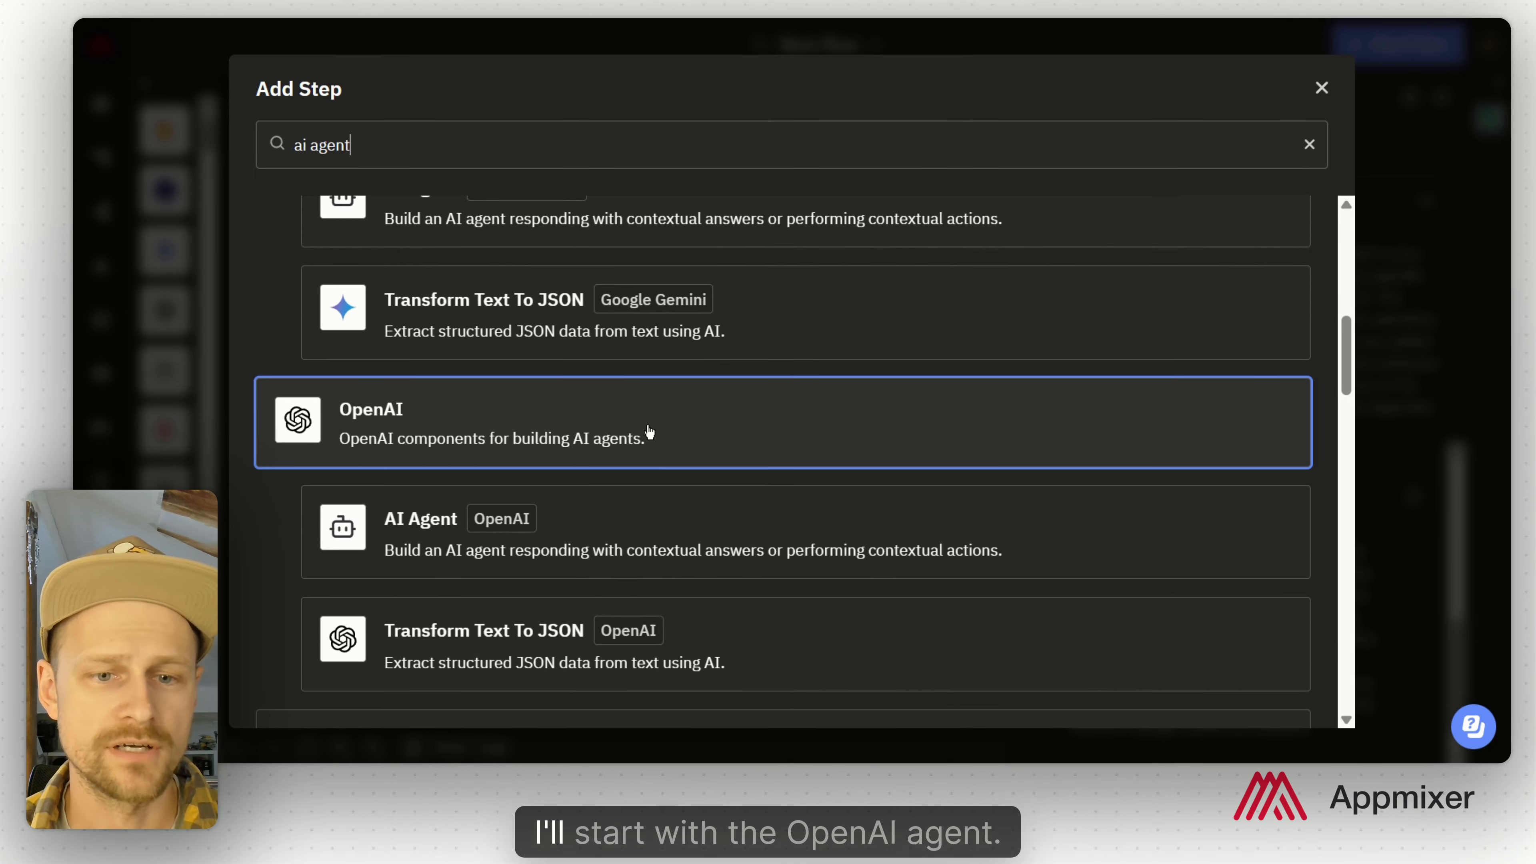
pyautogui.click(785, 541)
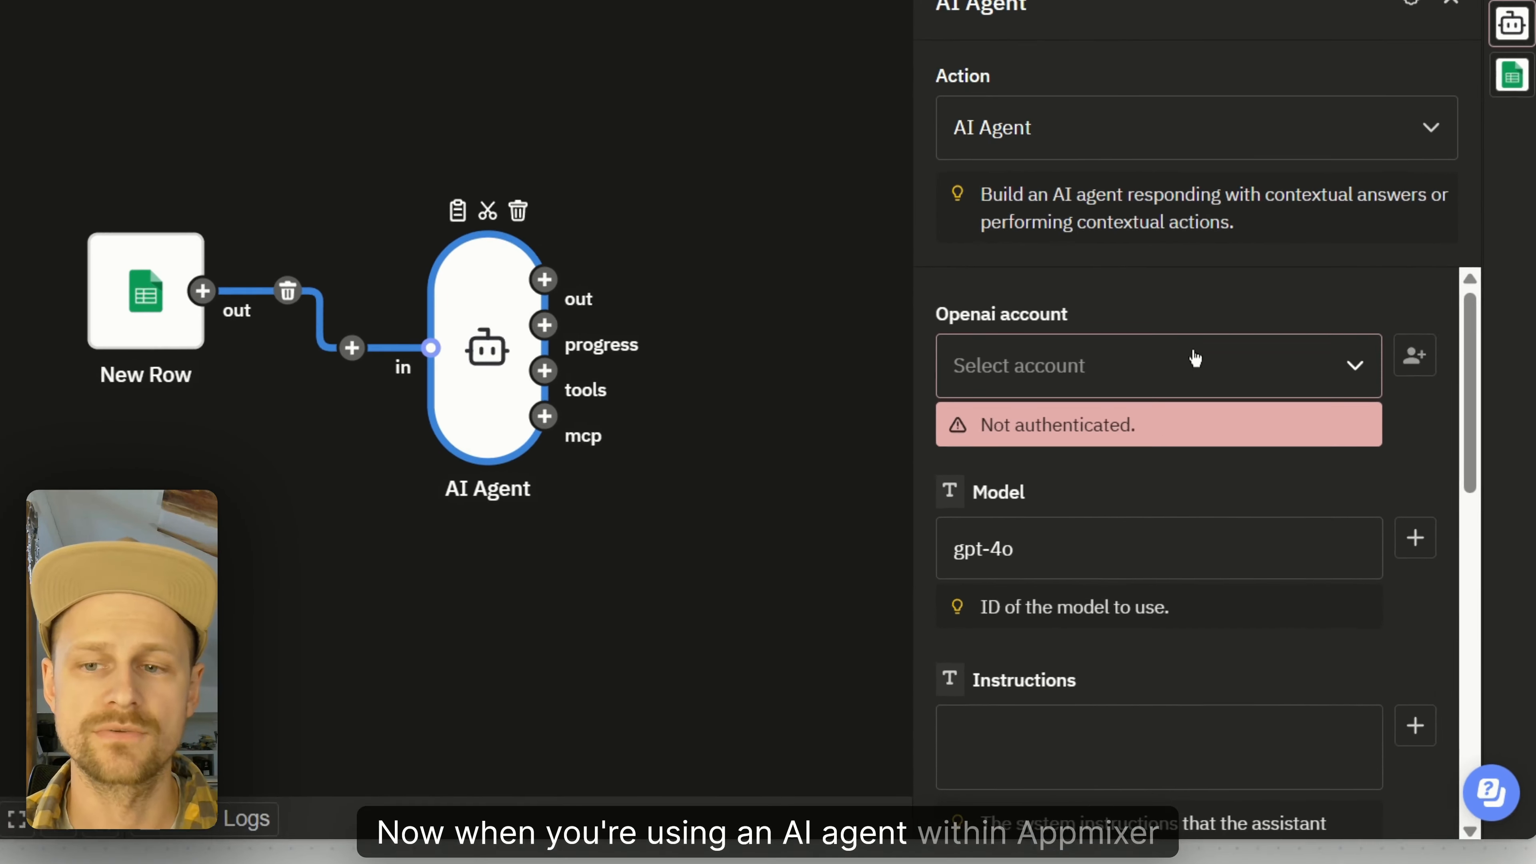
pyautogui.click(1237, 388)
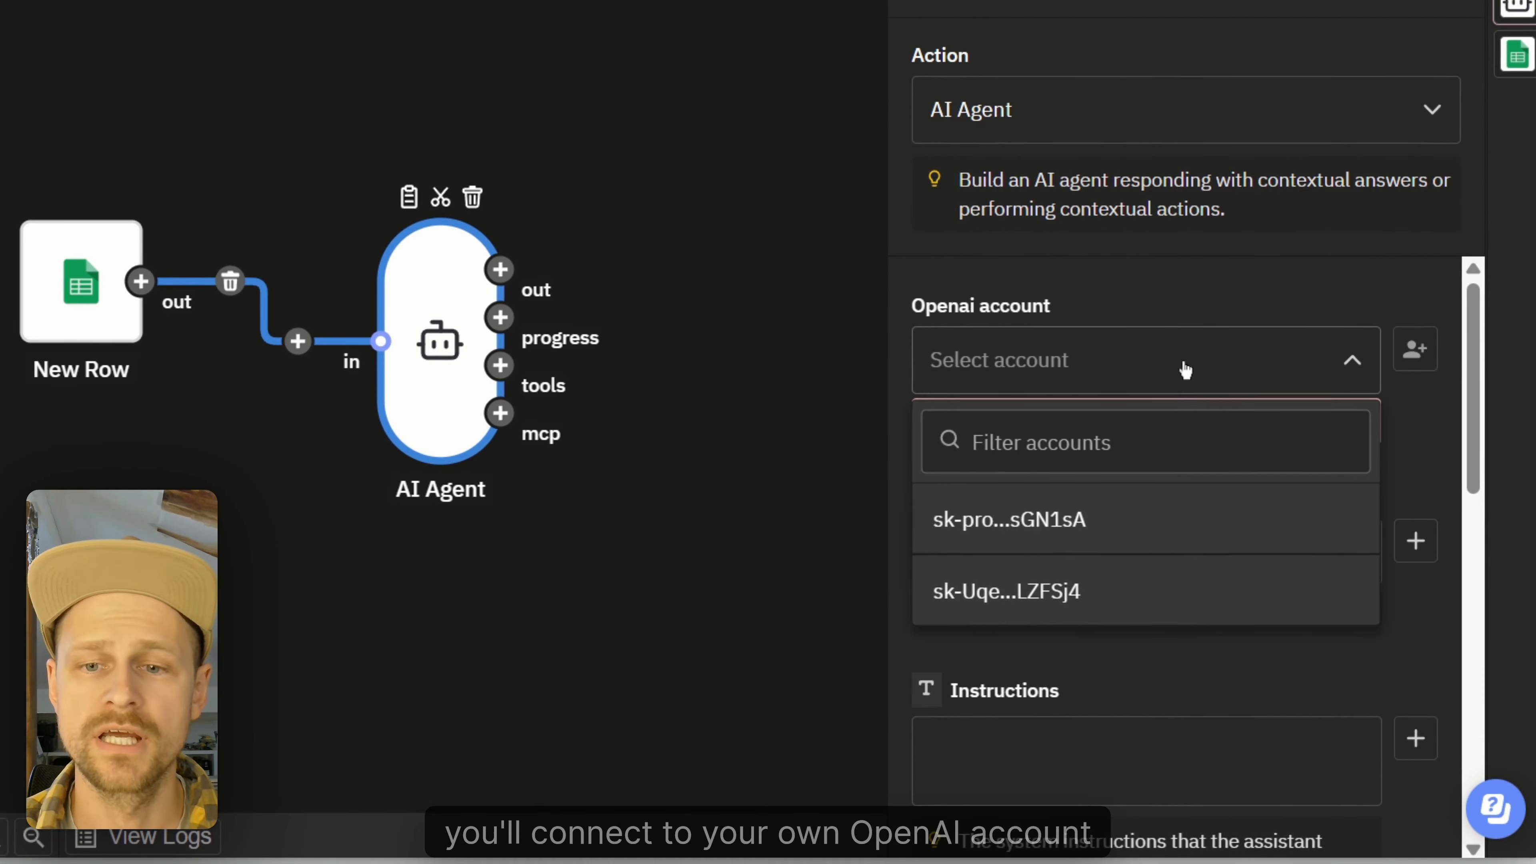
pyautogui.click(1085, 526)
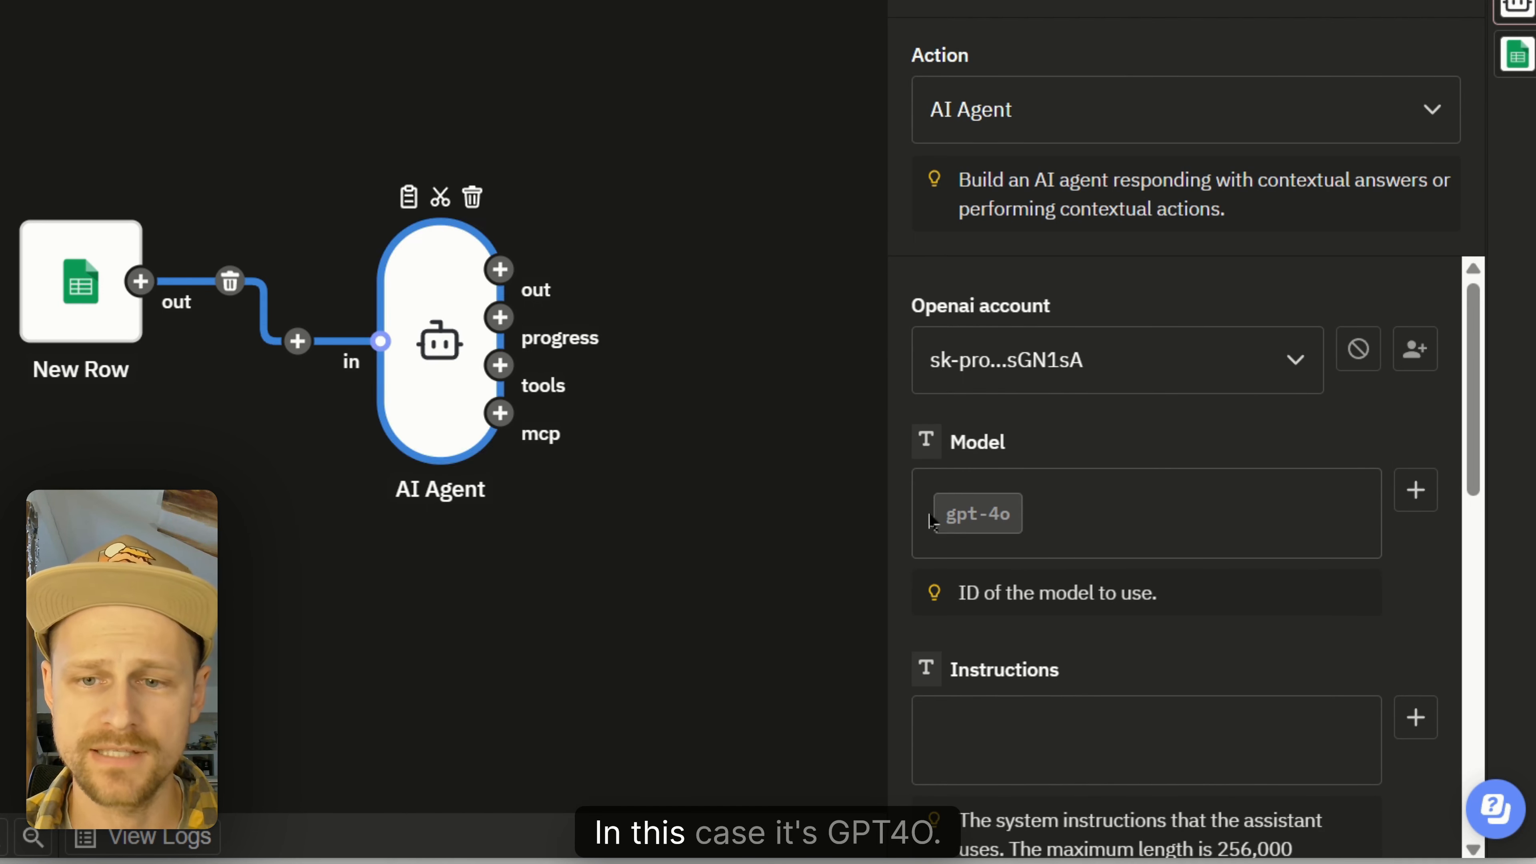
pyautogui.scroll(-5, 1232, 512)
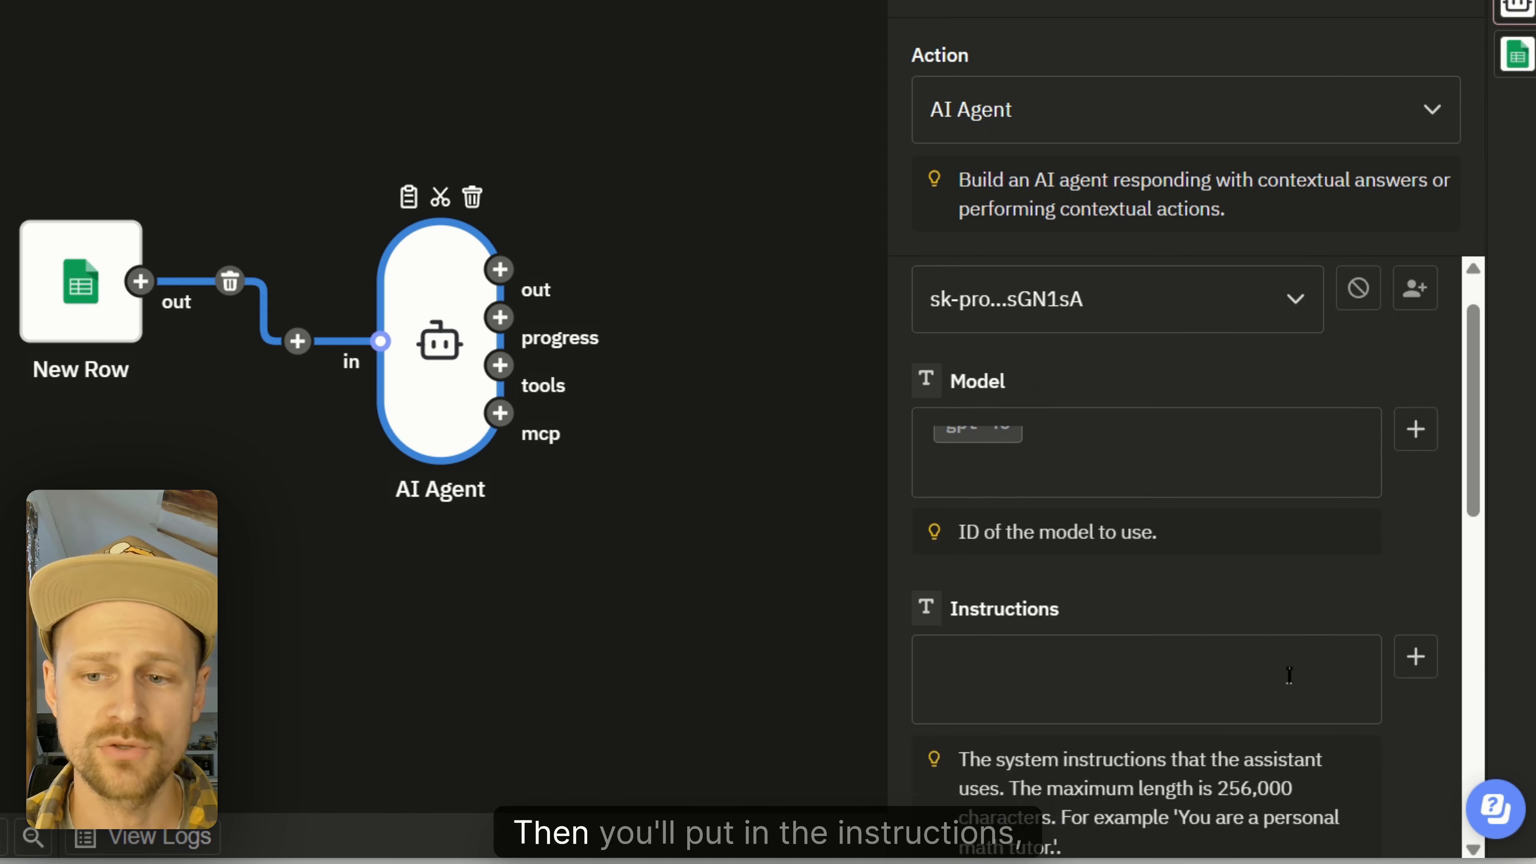
pyautogui.click(1166, 451)
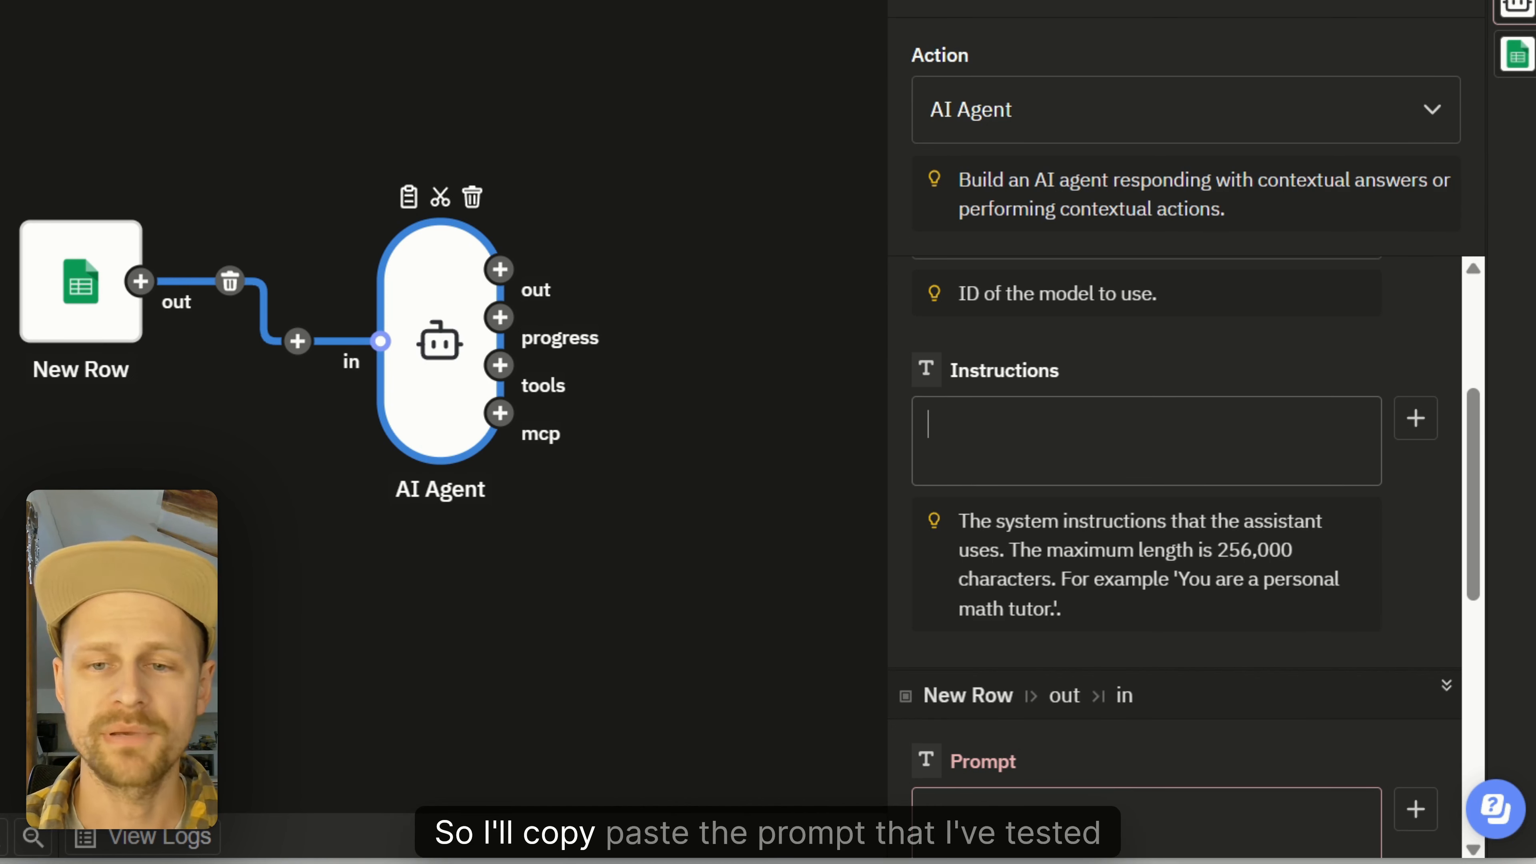
# Step: Paste the support-email system prompt, asking for customer email, subject and body, into the agent's instructions
pyautogui.hotkey('ctrl', 'v')
pyautogui.scroll(10, 1292, 559)
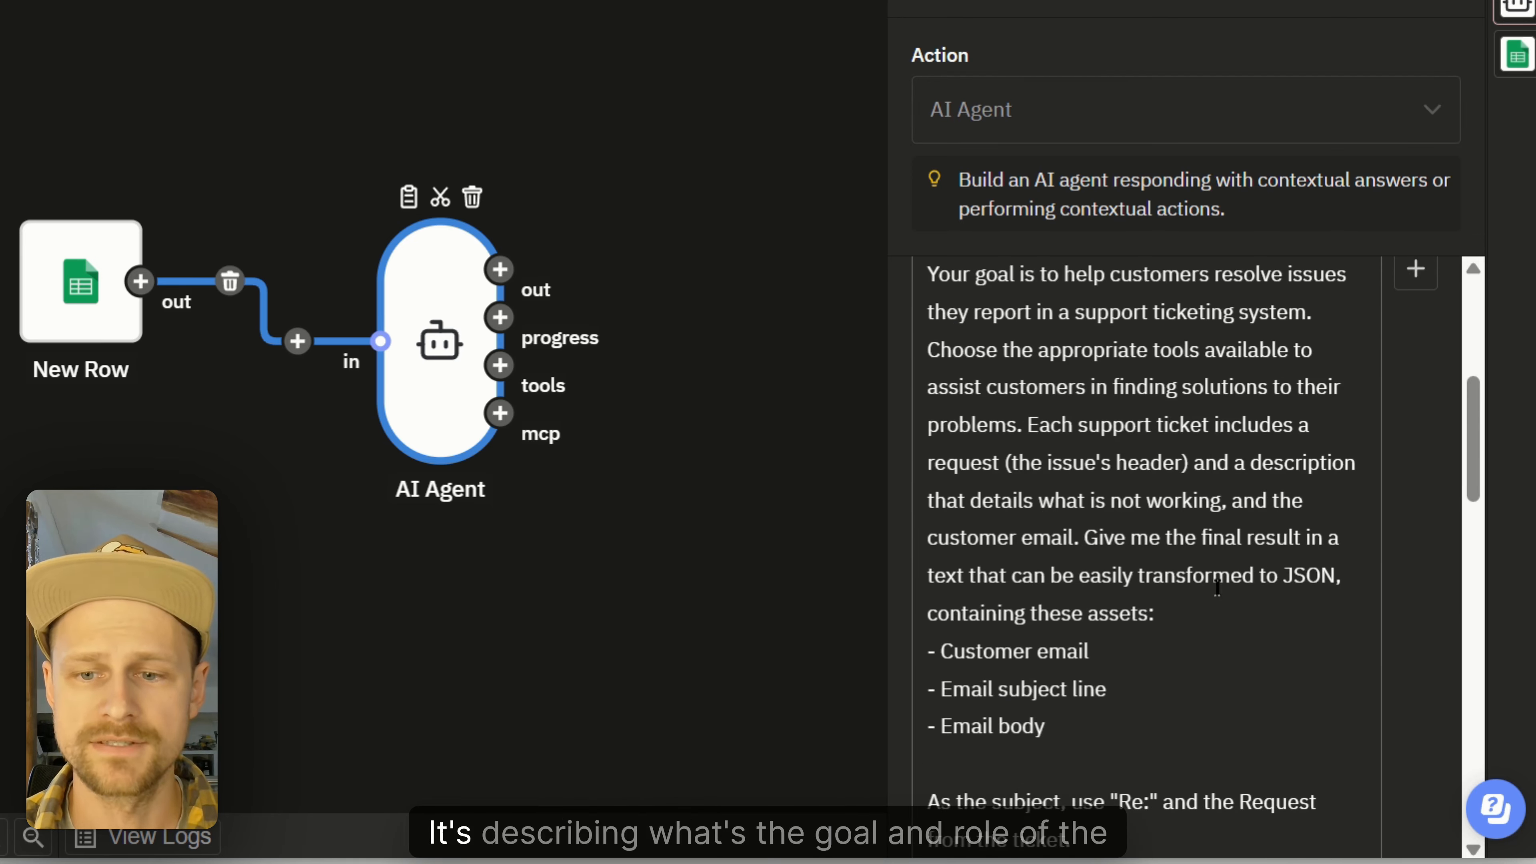
pyautogui.scroll(2, 1292, 559)
pyautogui.scroll(-3, 1168, 448)
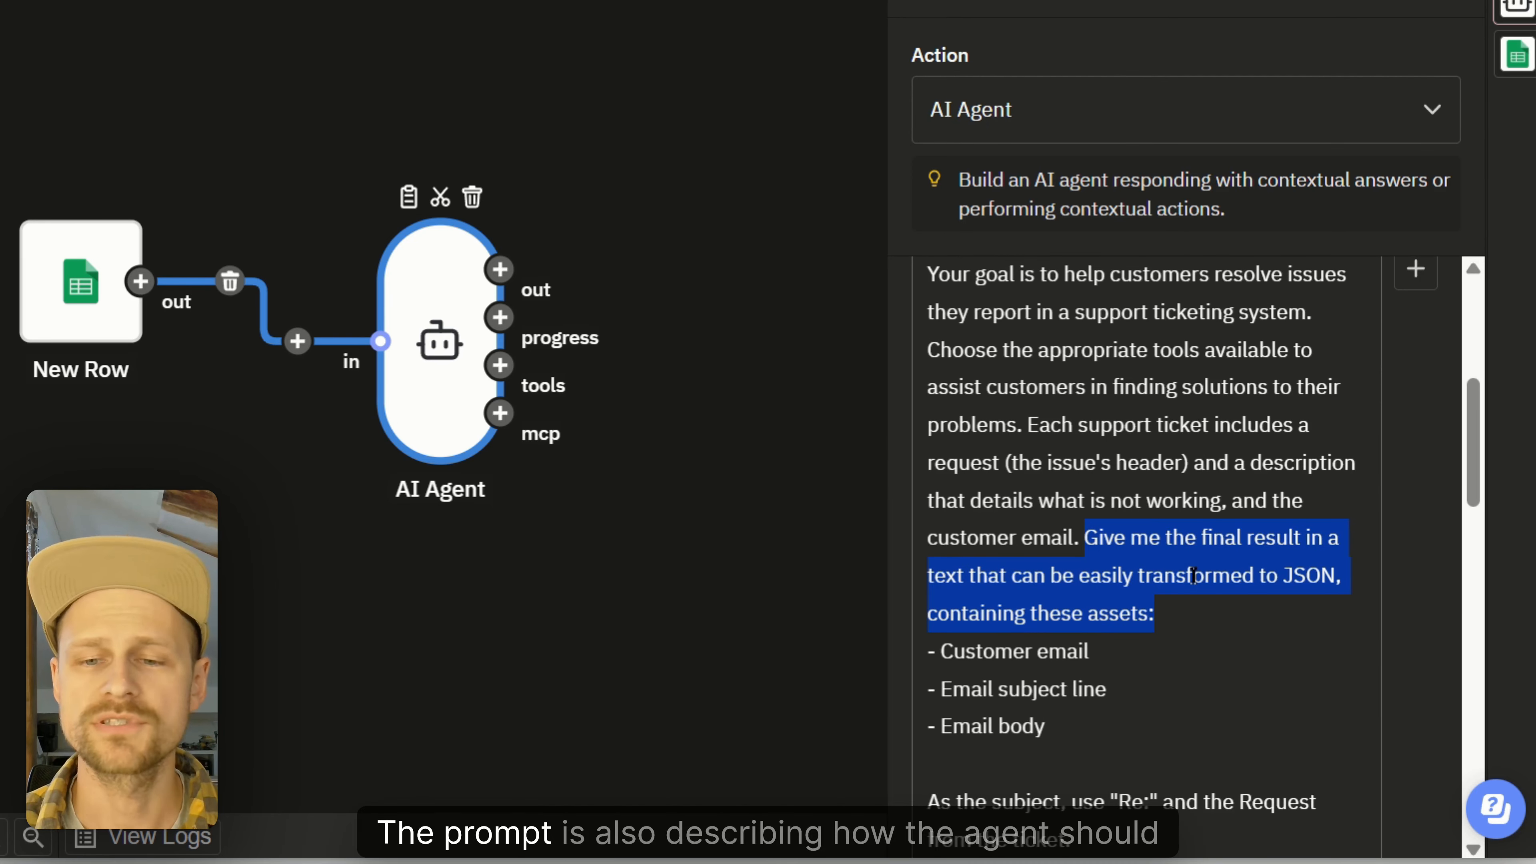
pyautogui.scroll(-3, 1192, 575)
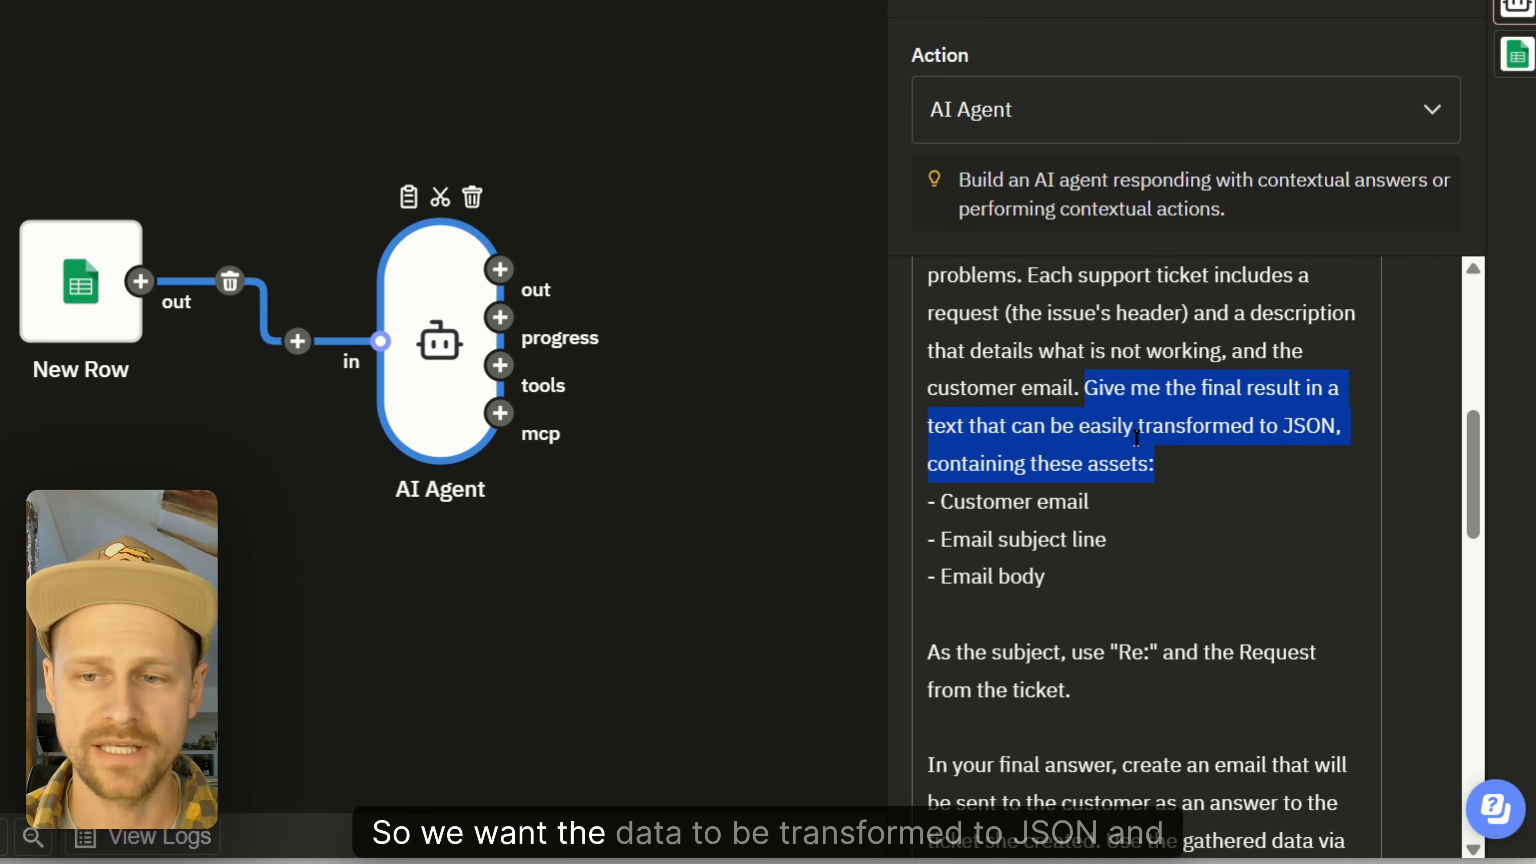
pyautogui.click(1315, 545)
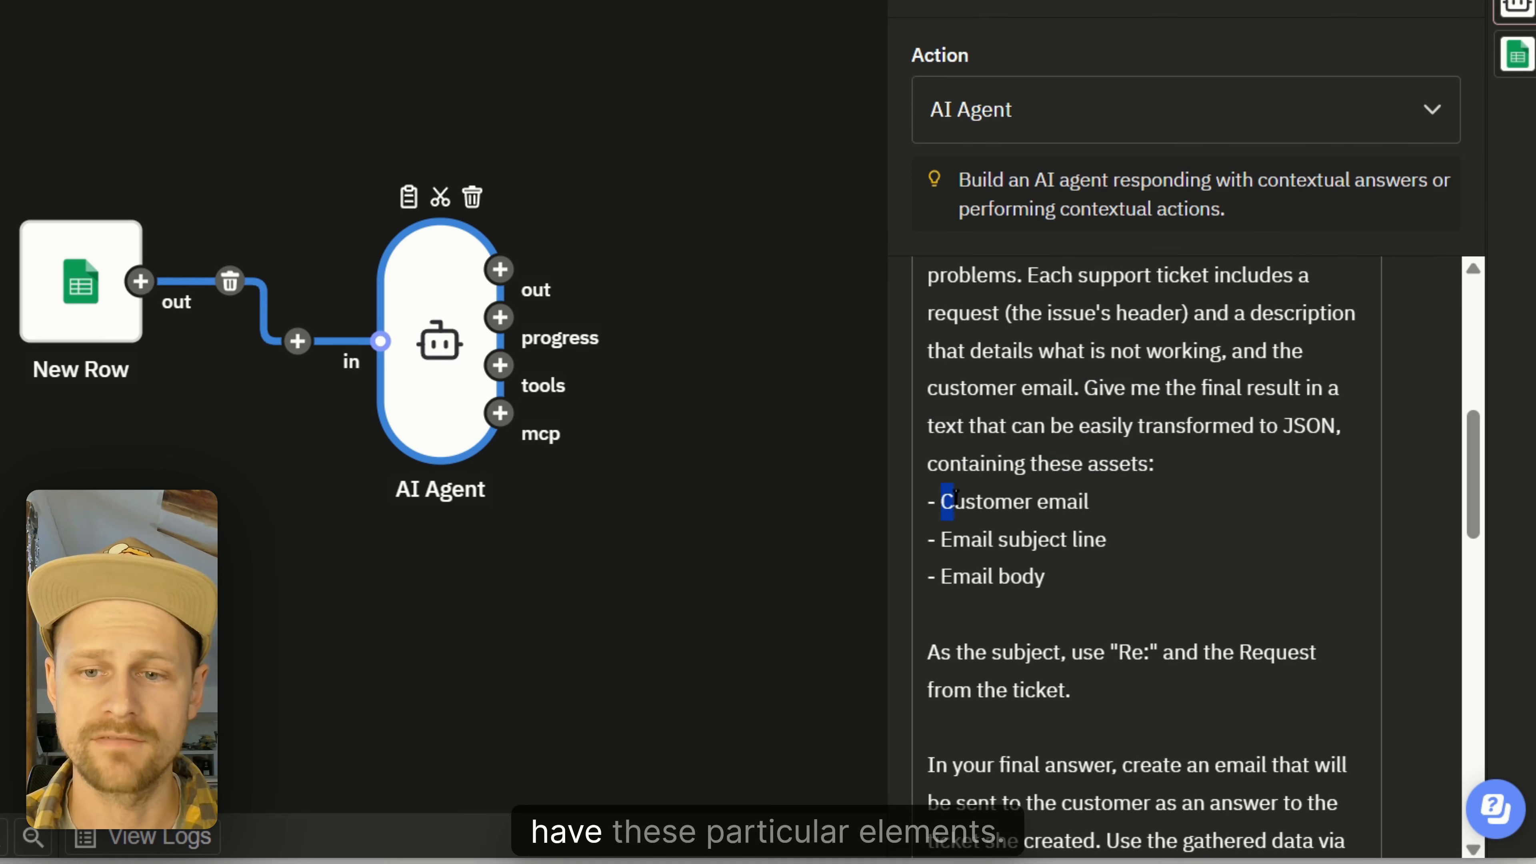
pyautogui.moveTo(941, 501); pyautogui.dragTo(1121, 589)
pyautogui.scroll(-9, 1149, 572)
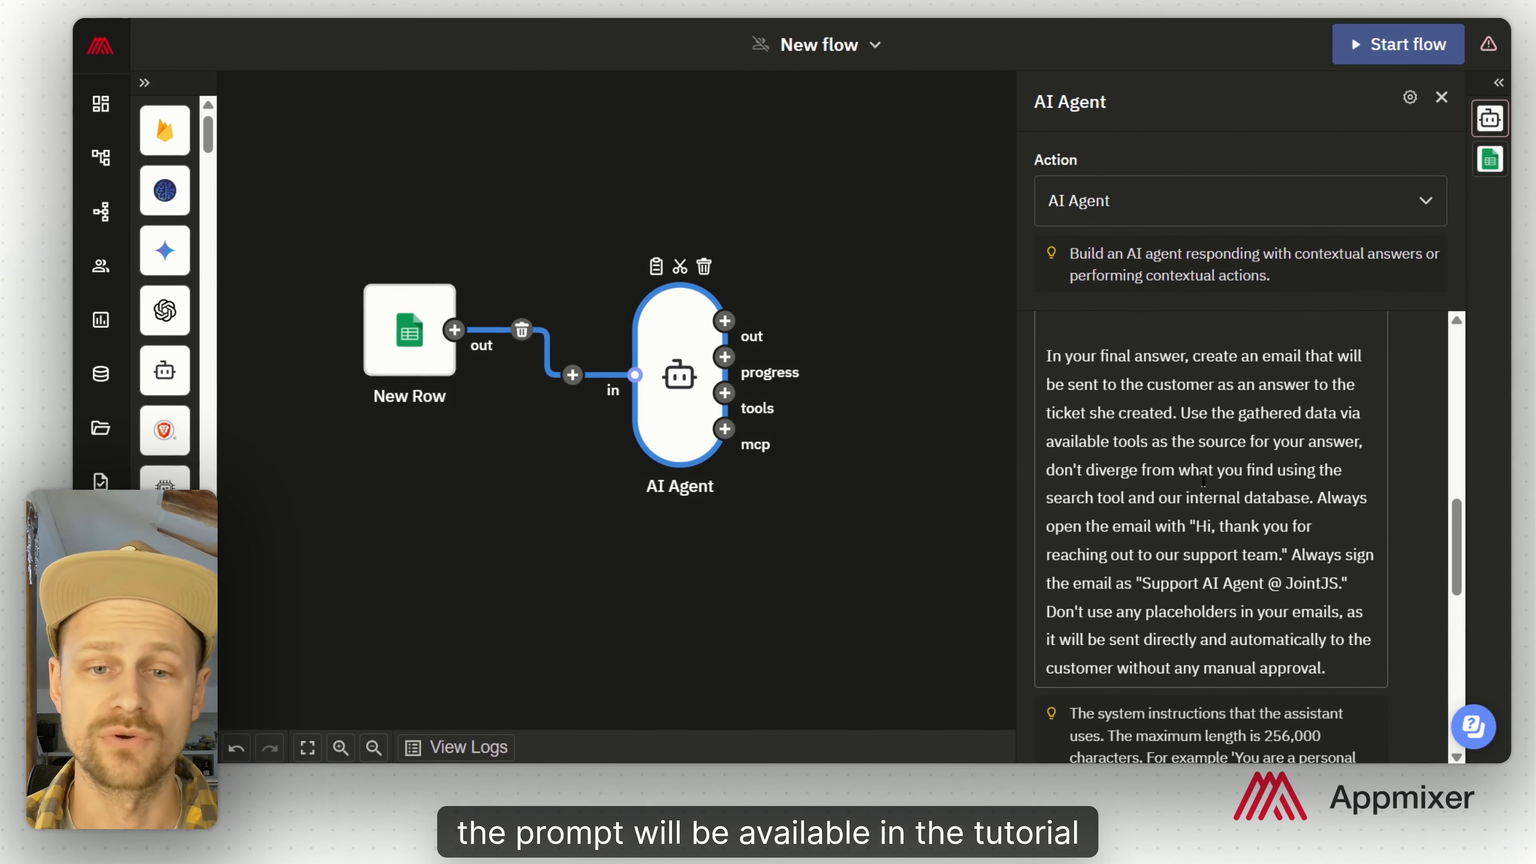
pyautogui.scroll(-5, 1238, 487)
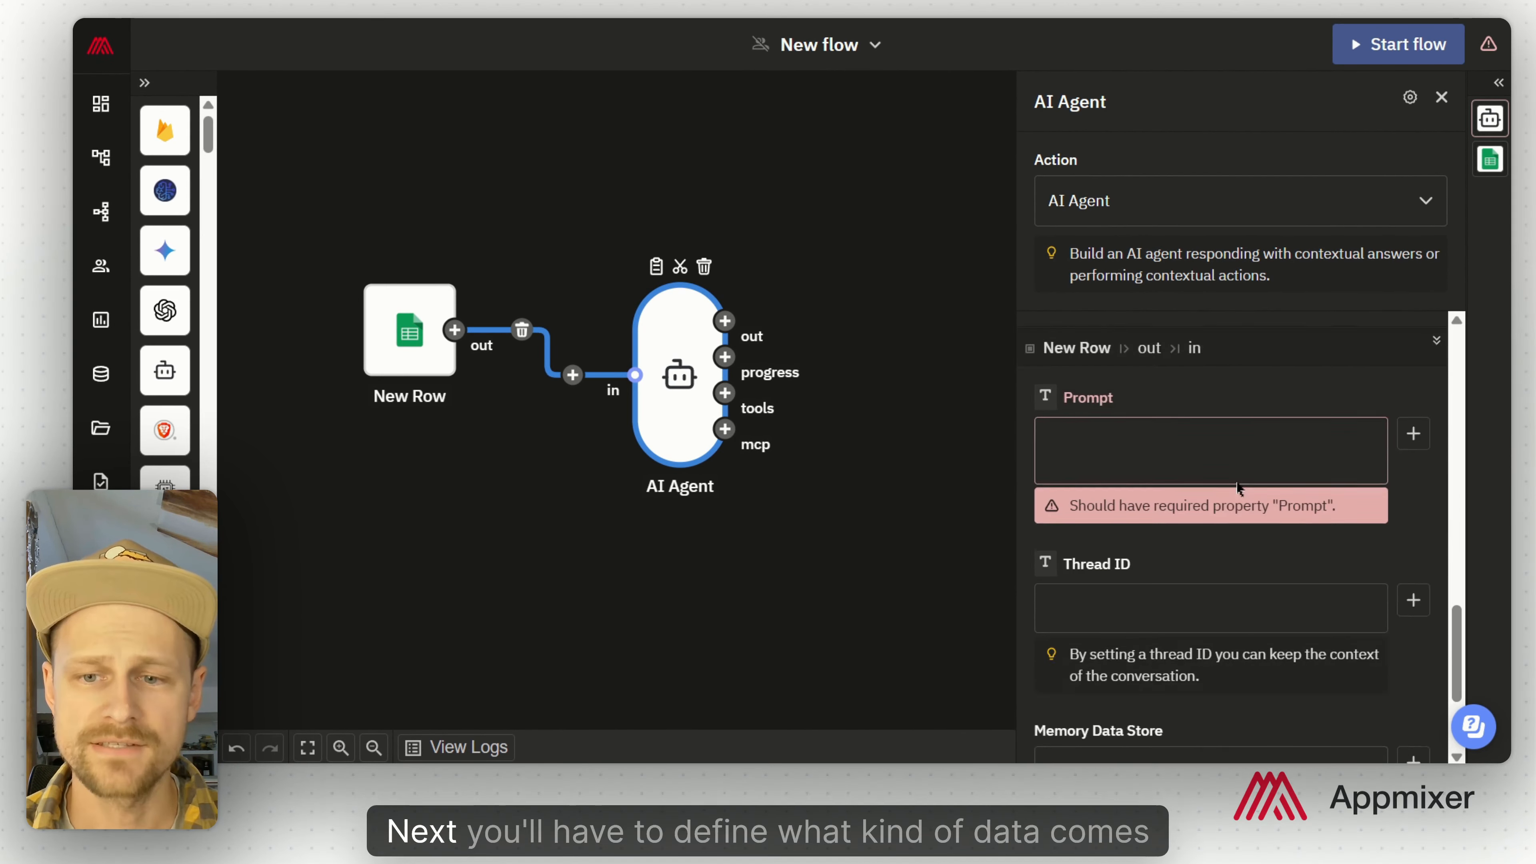
# Step: Write the prompt 'Support ticket:' with Request, Desrip and Email lines filled from New Row values
pyautogui.click(1164, 403)
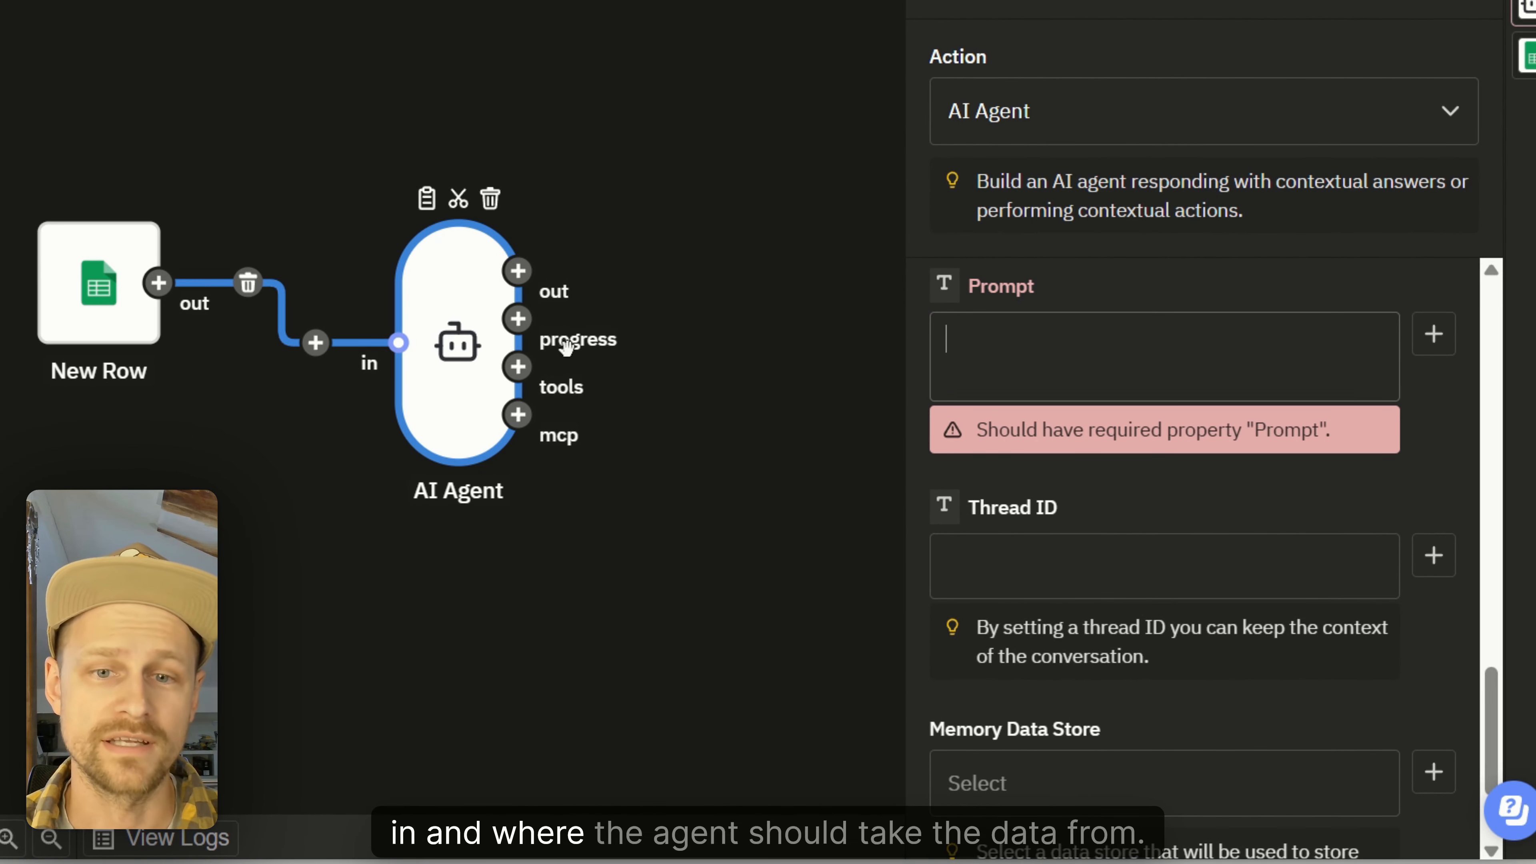
pyautogui.write('Support ticket:')
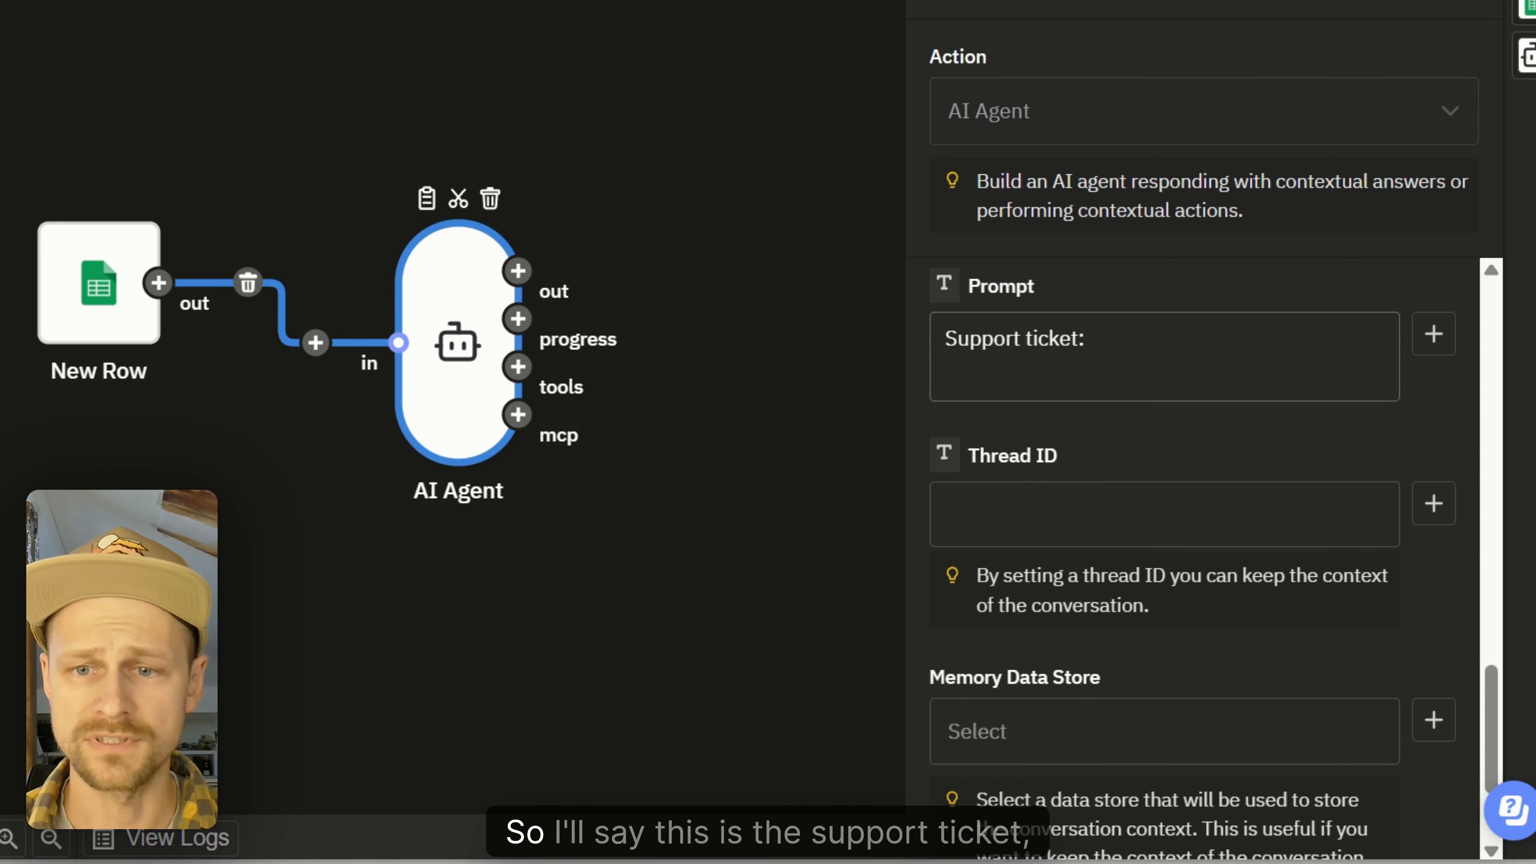
pyautogui.press('Return')
pyautogui.press('Return')
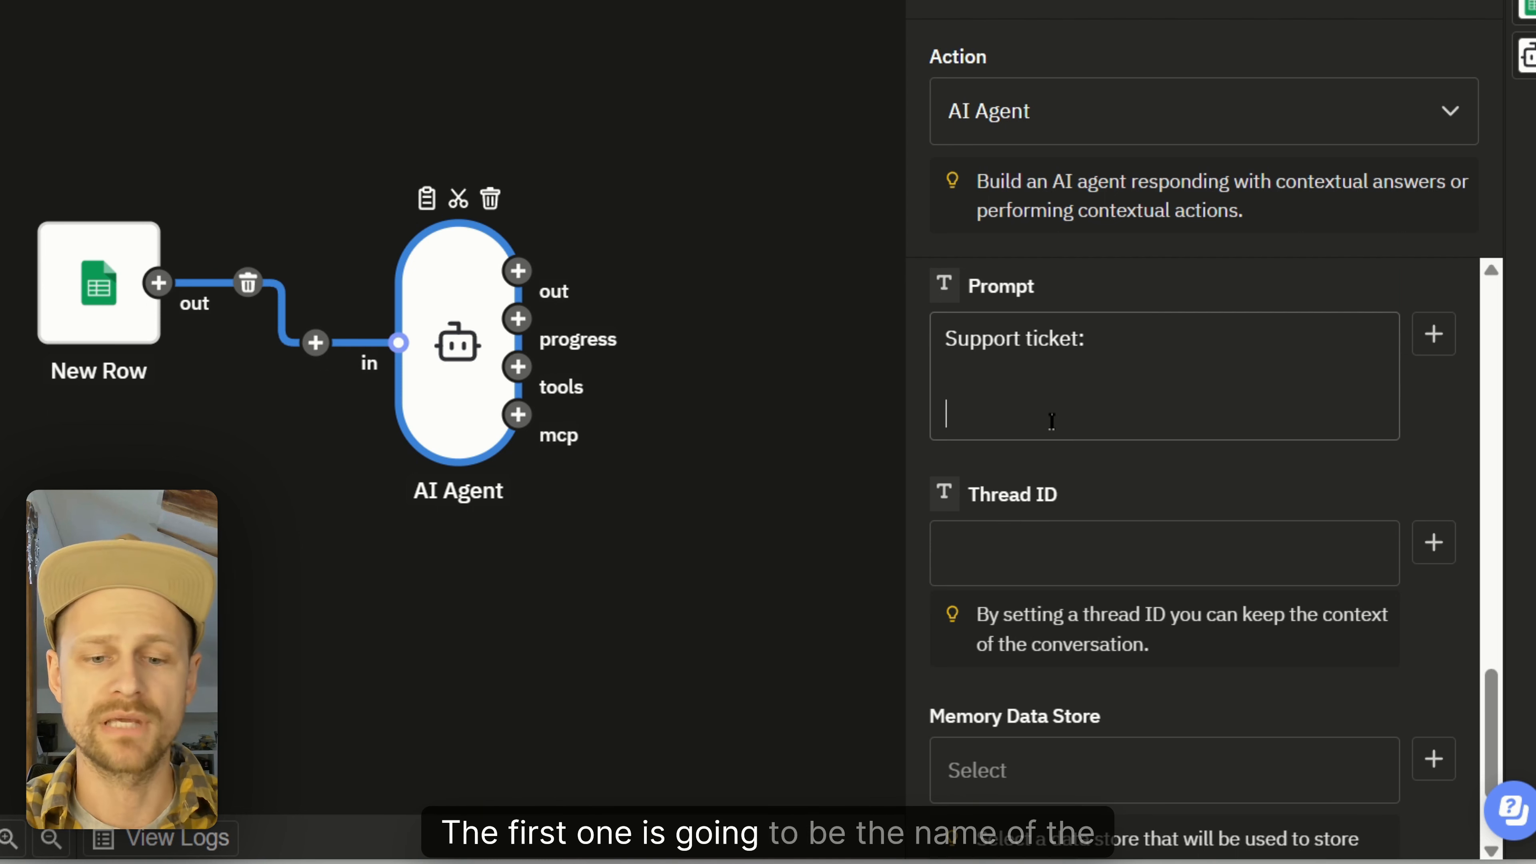
pyautogui.write('Request:')
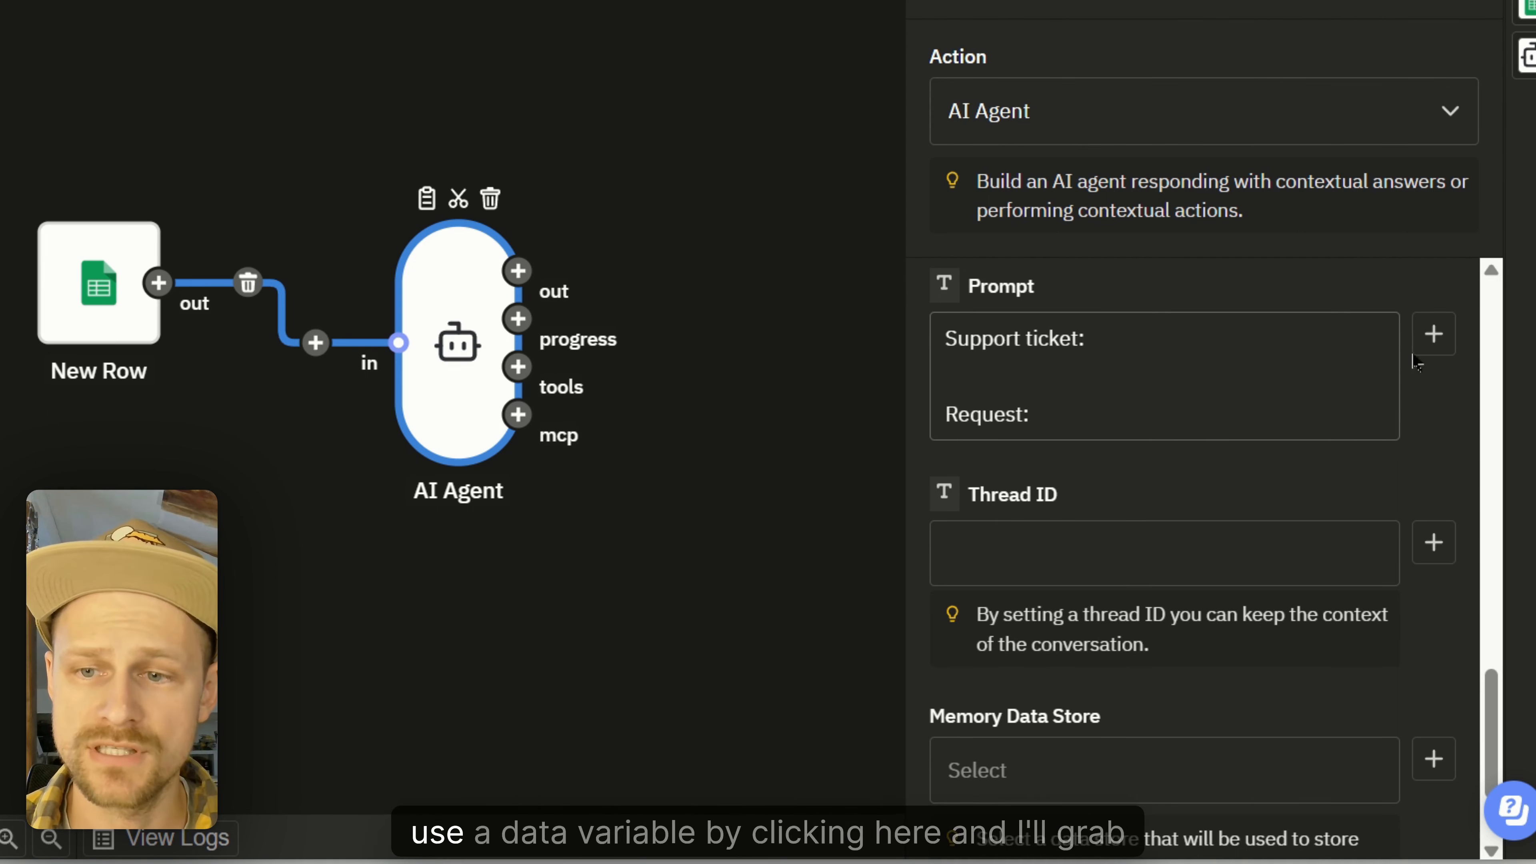
pyautogui.click(1432, 334)
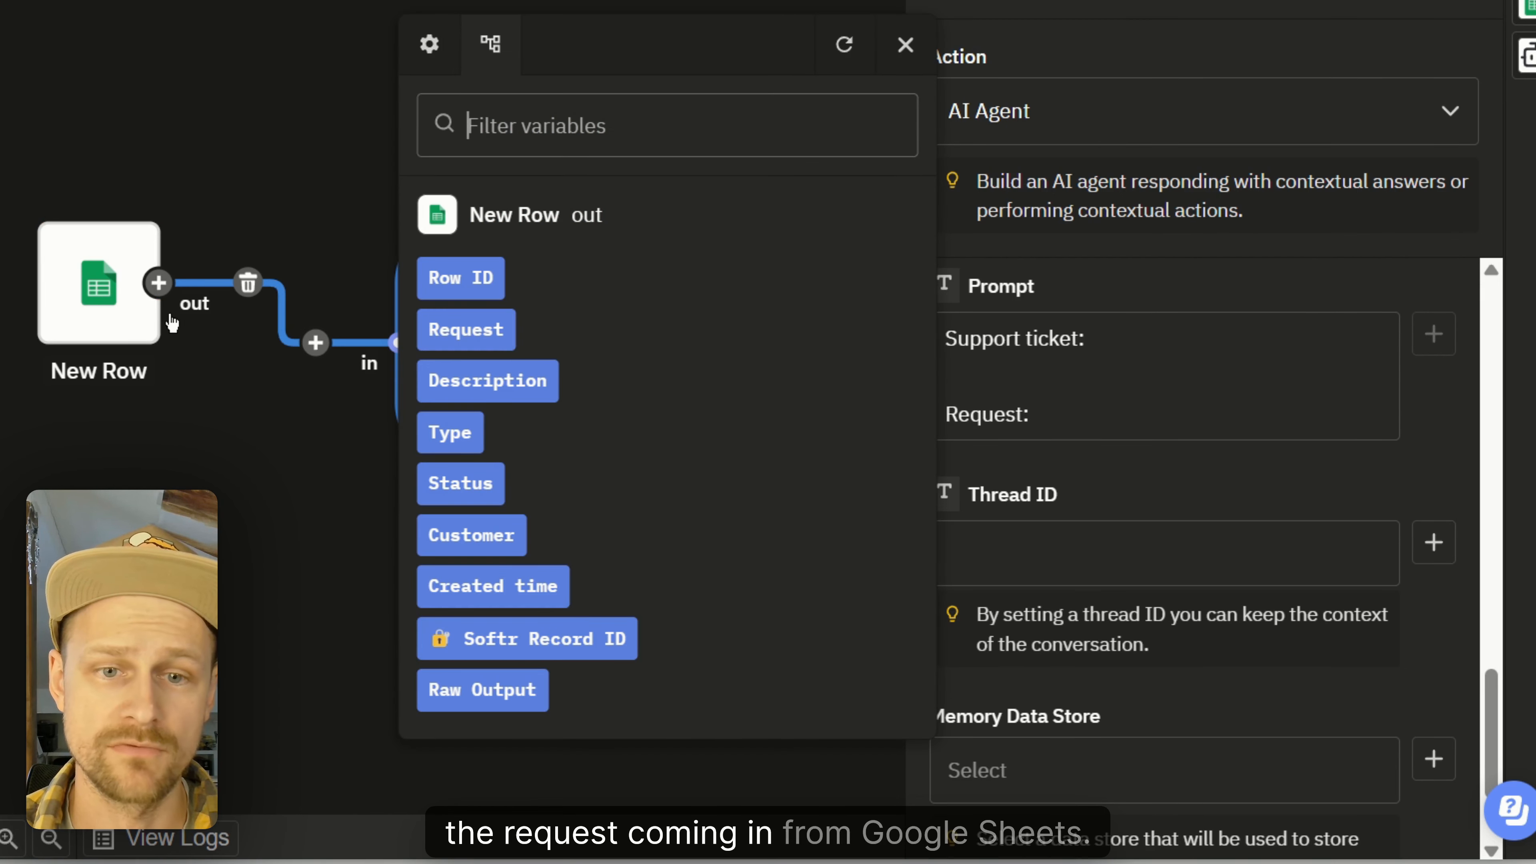
pyautogui.click(478, 330)
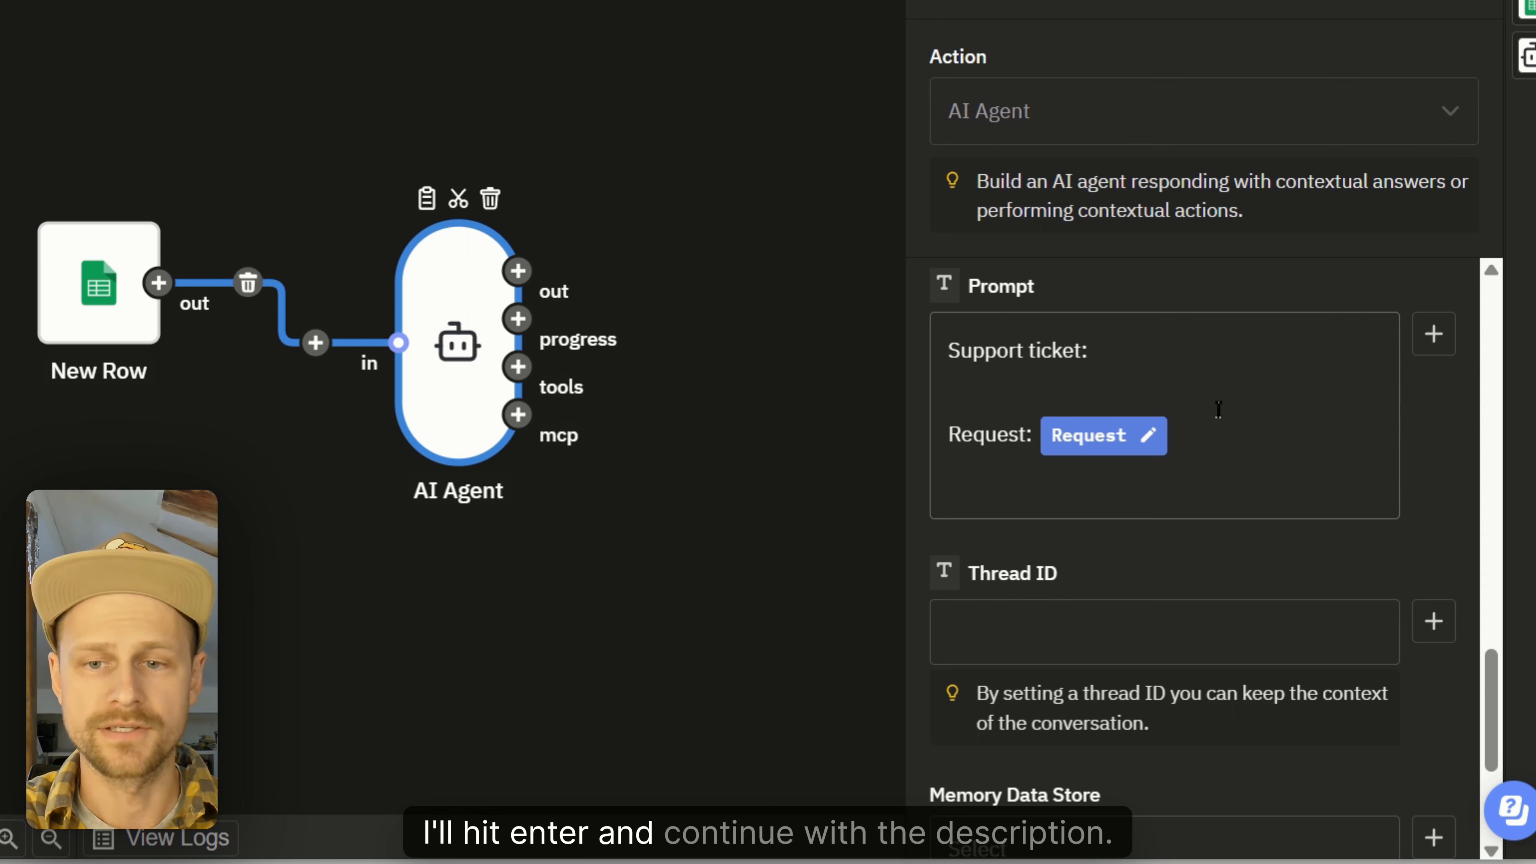
pyautogui.press('Return')
pyautogui.write('Desrip:')
pyautogui.click(1432, 336)
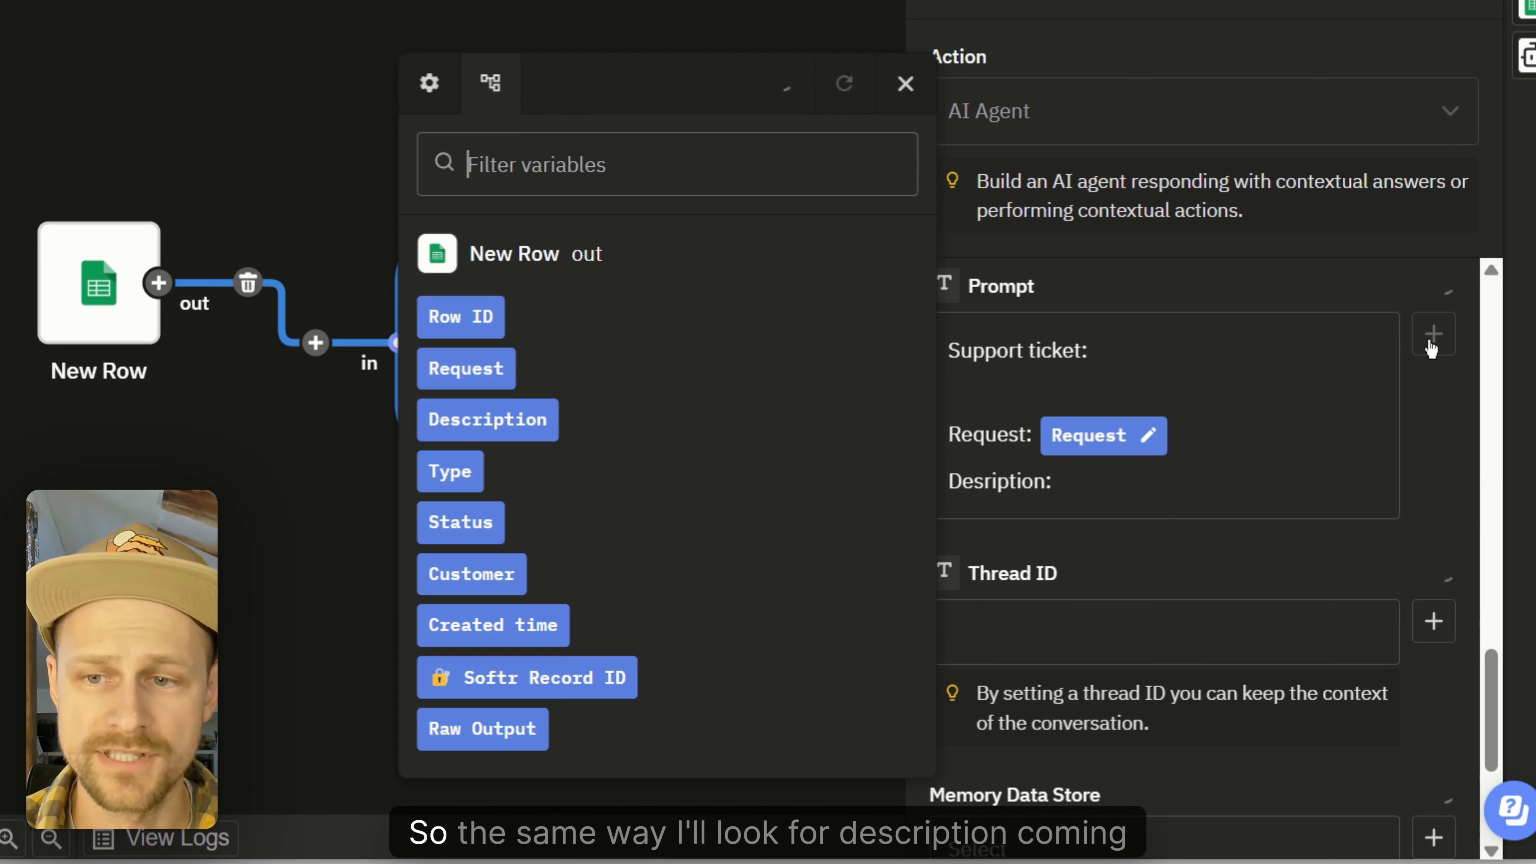
pyautogui.click(517, 420)
pyautogui.press('Return')
pyautogui.write('Email: Customer')
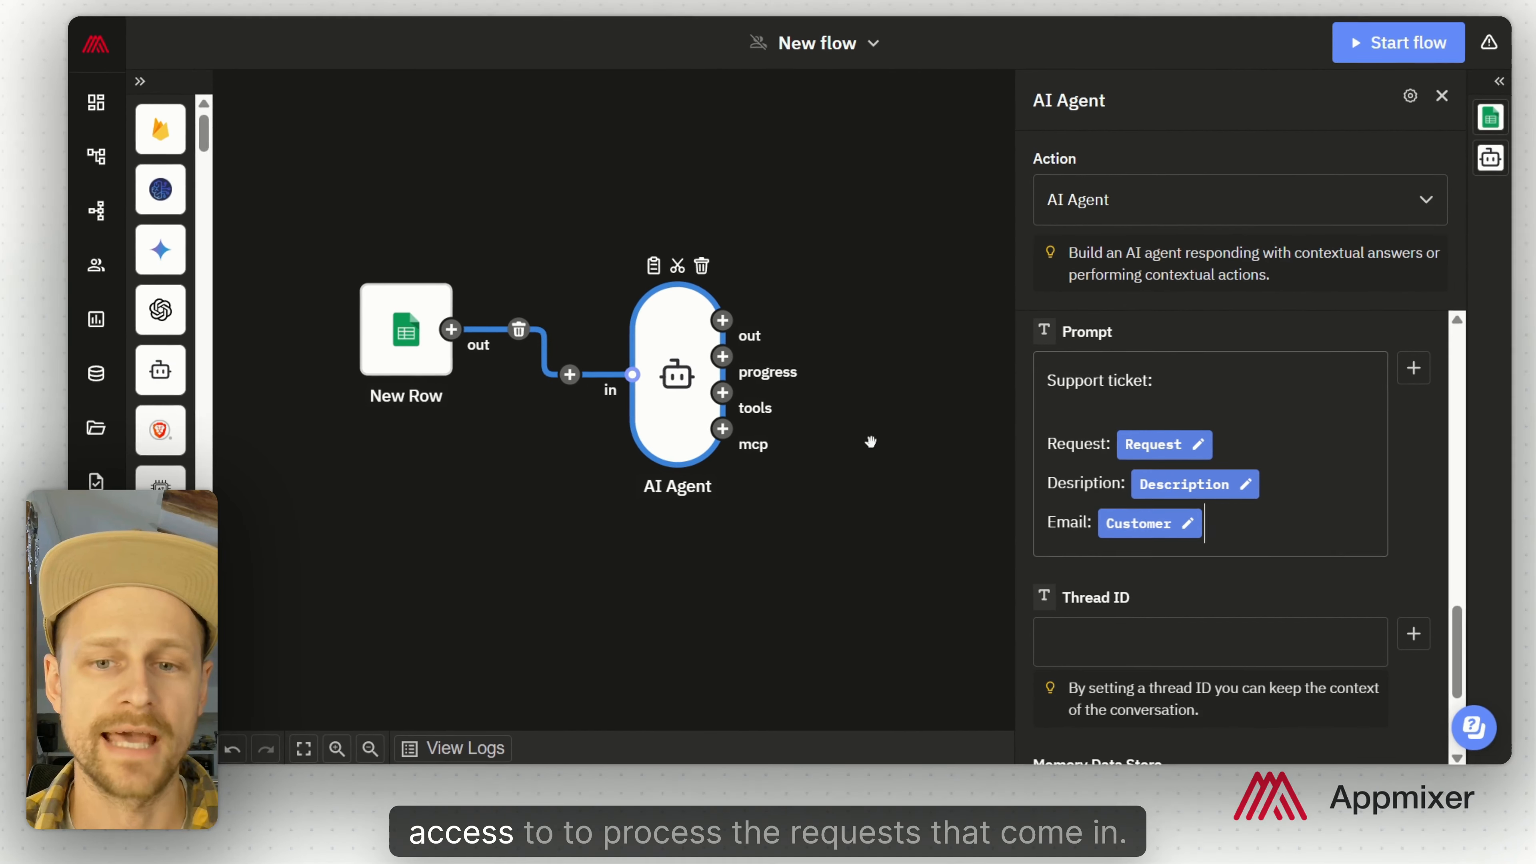
pyautogui.moveTo(874, 439); pyautogui.dragTo(605, 382)
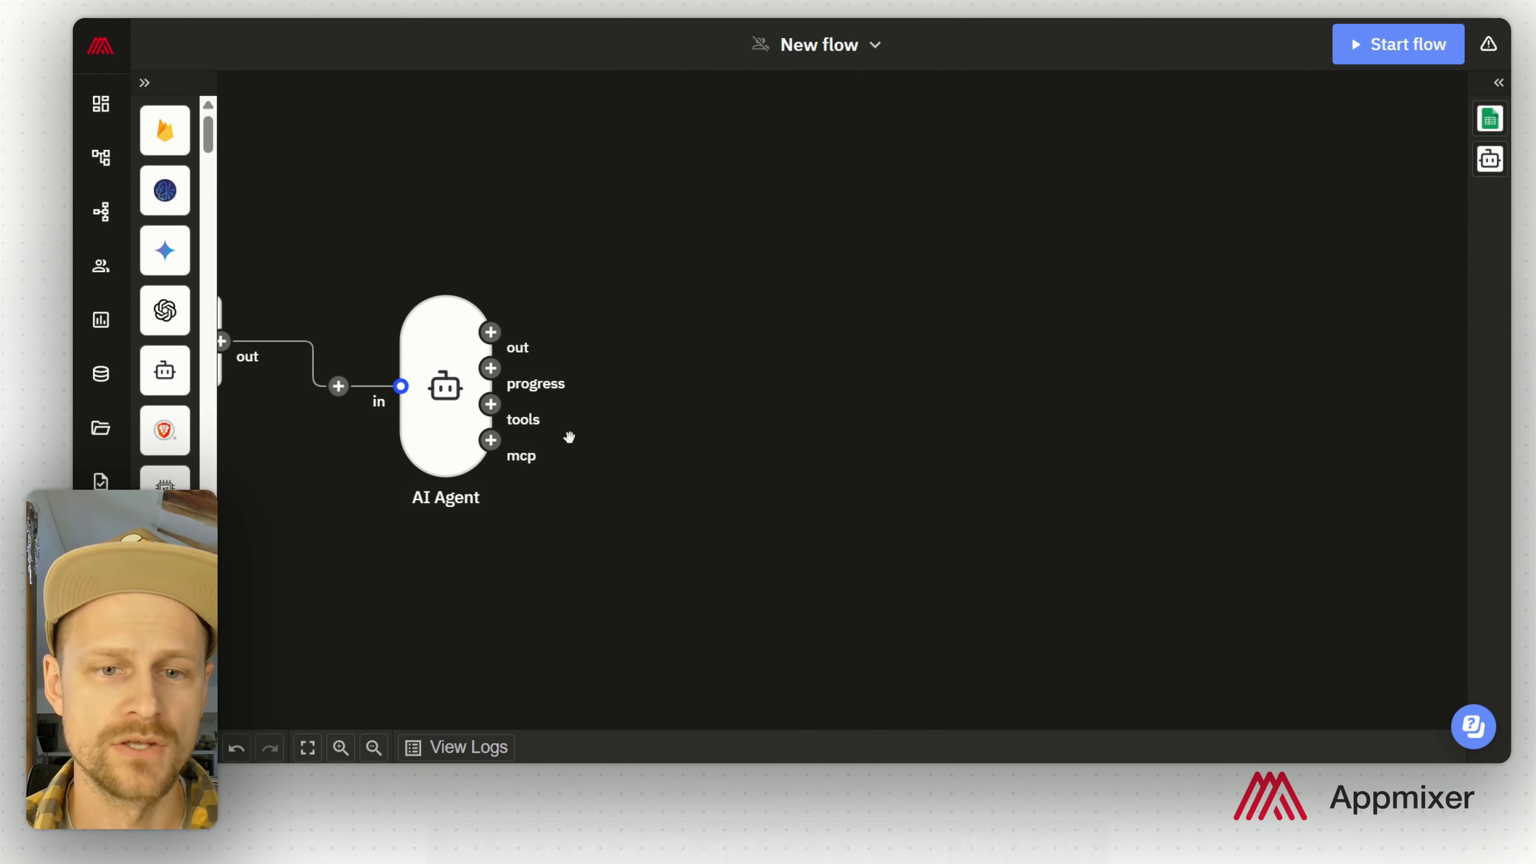
# Step: Attach a Tool Start step with a pasted description to the AI Agent's tools output
pyautogui.click(493, 414)
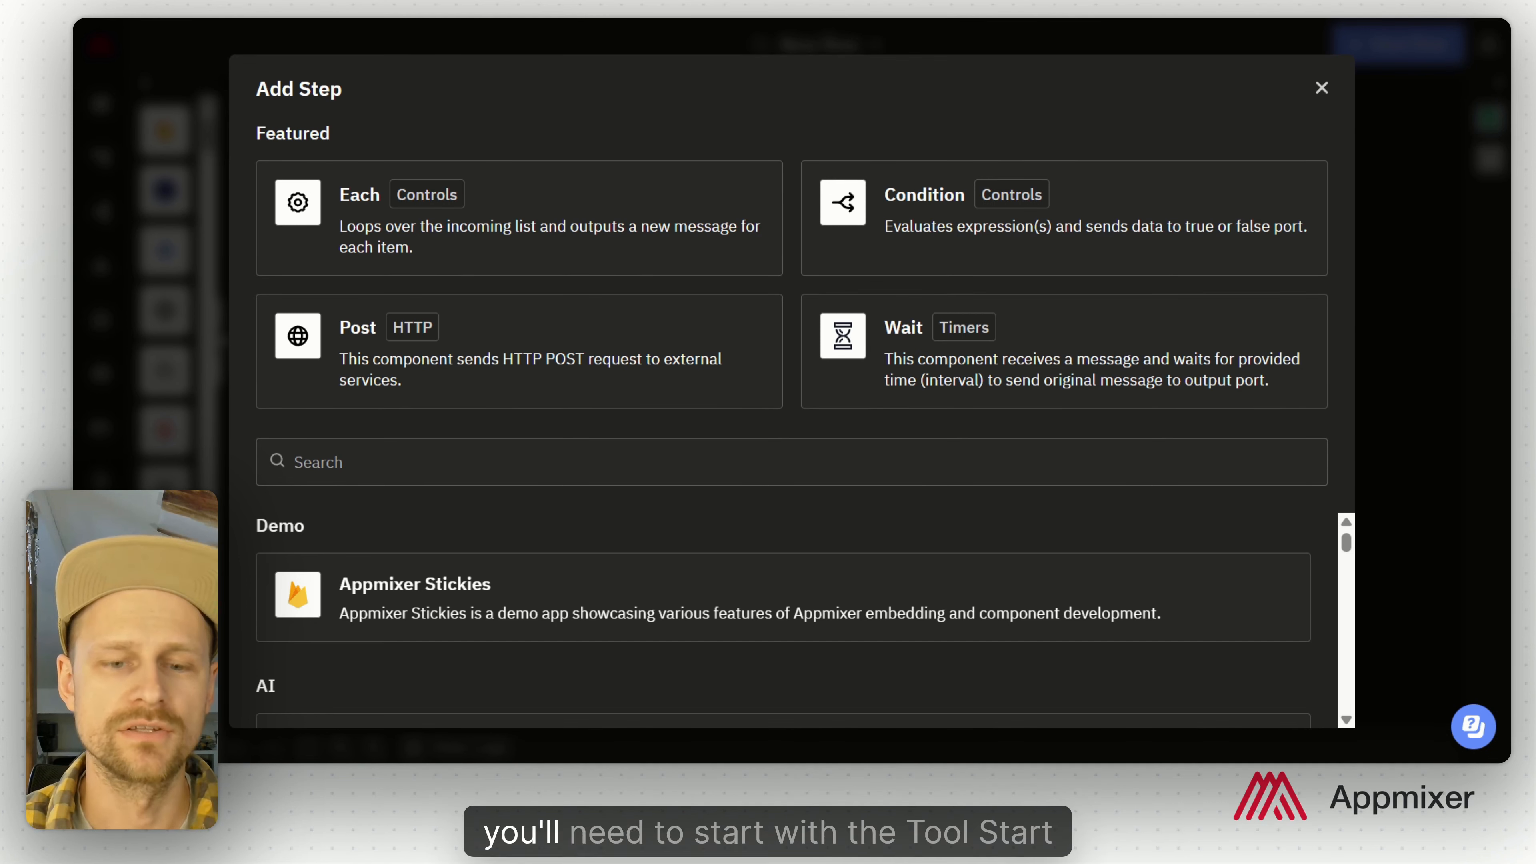
pyautogui.write('tool start')
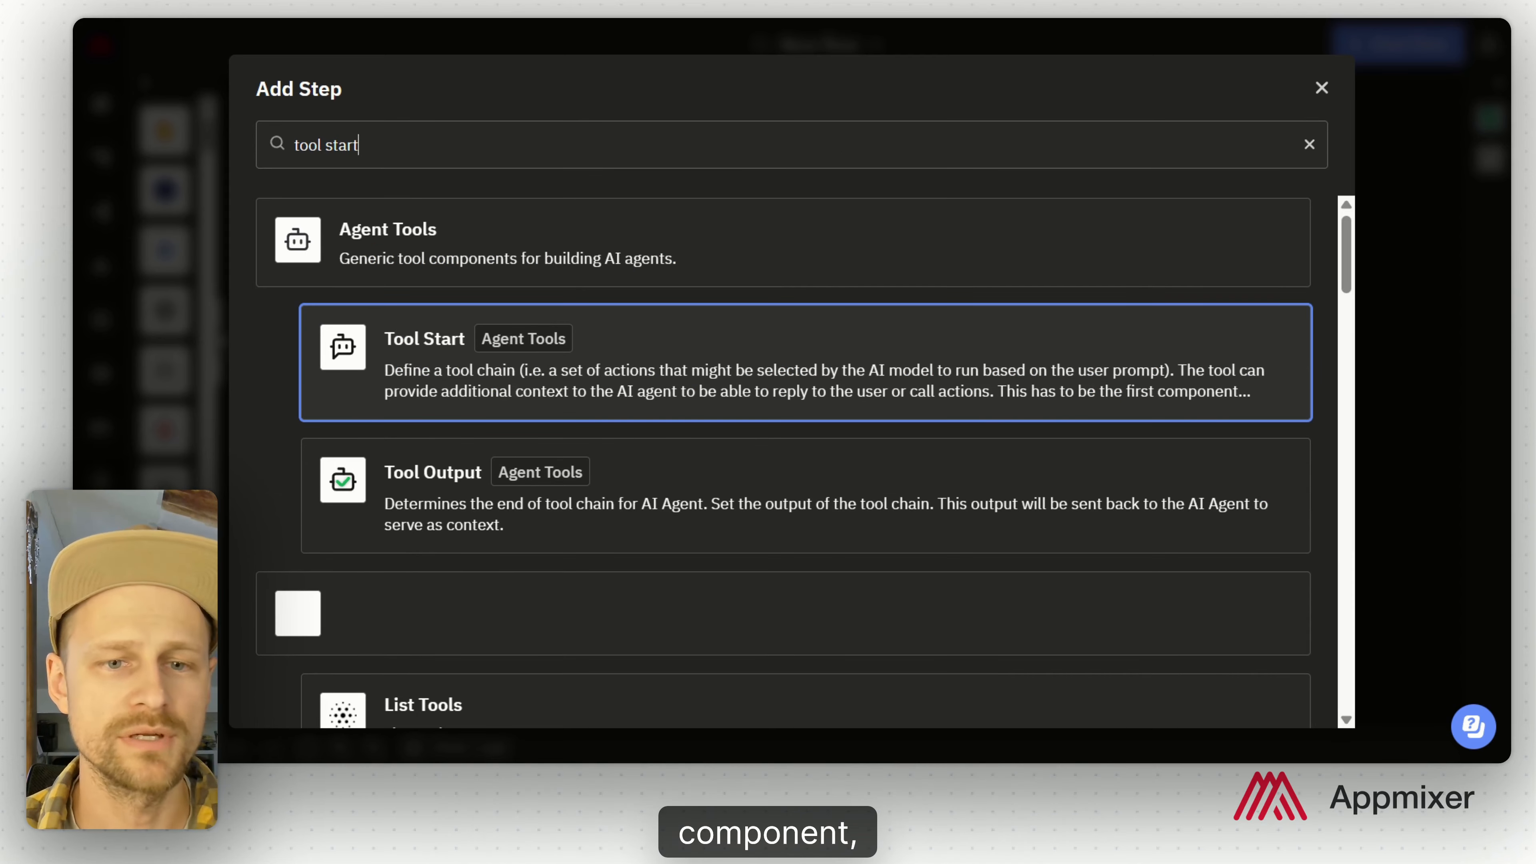
pyautogui.click(653, 361)
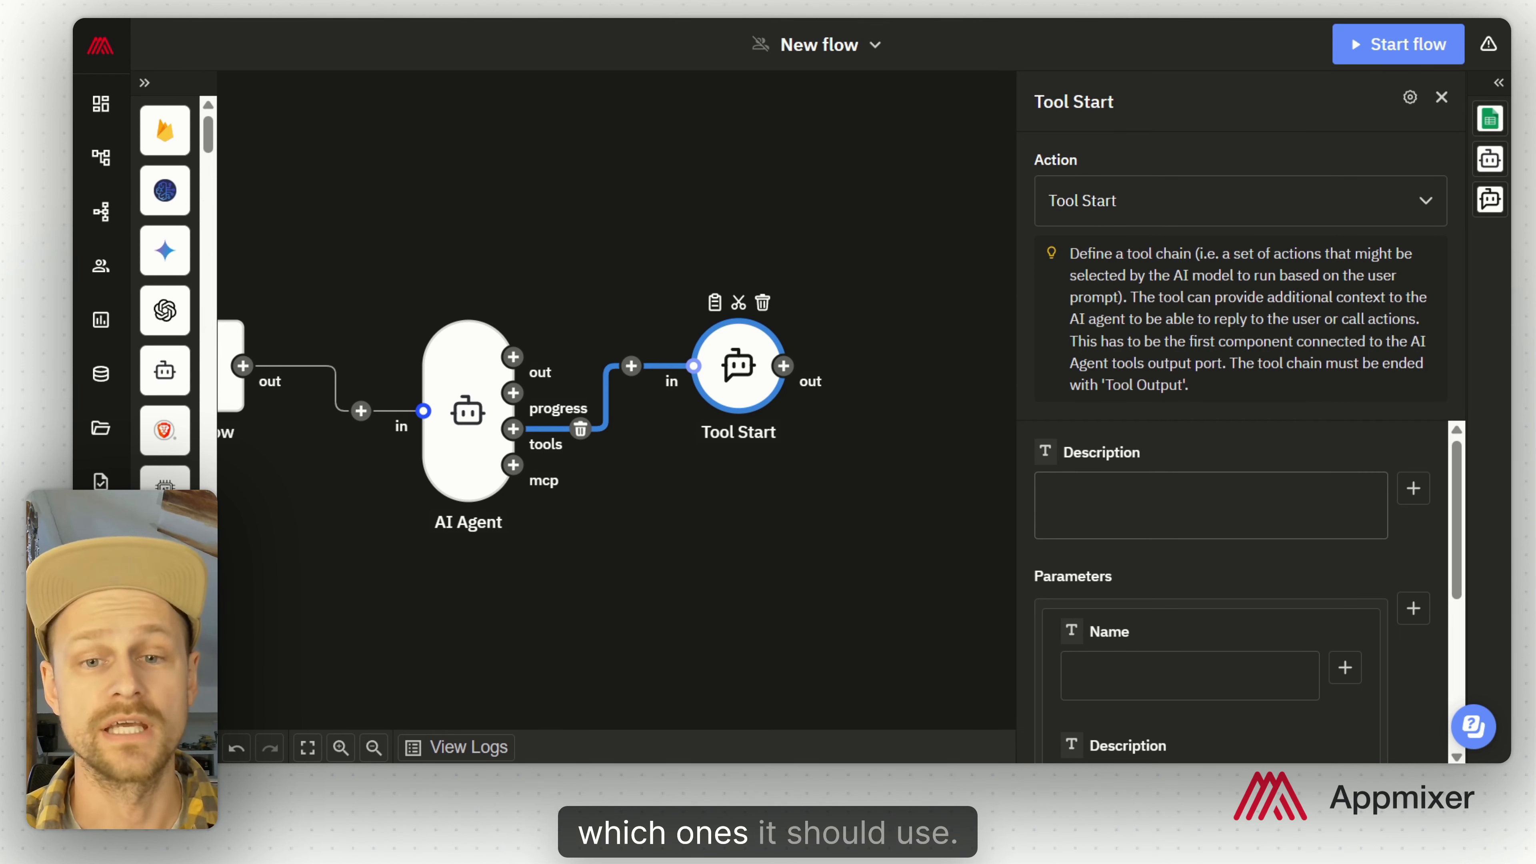
pyautogui.write('This tool searches through the internal knowledge base to find the correct answer to customer tickets.')
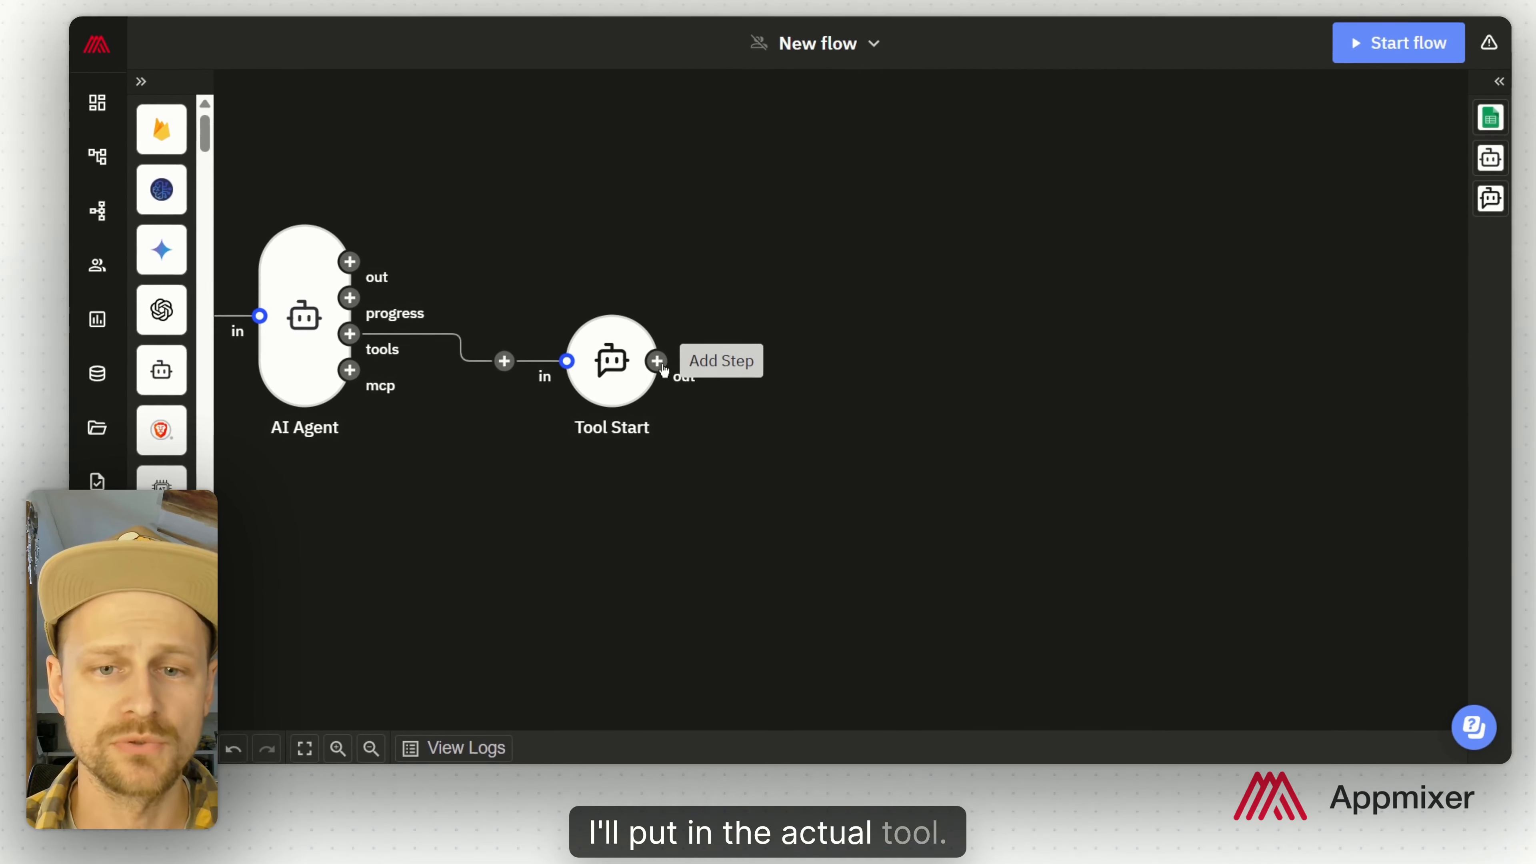
pyautogui.click(571, 431)
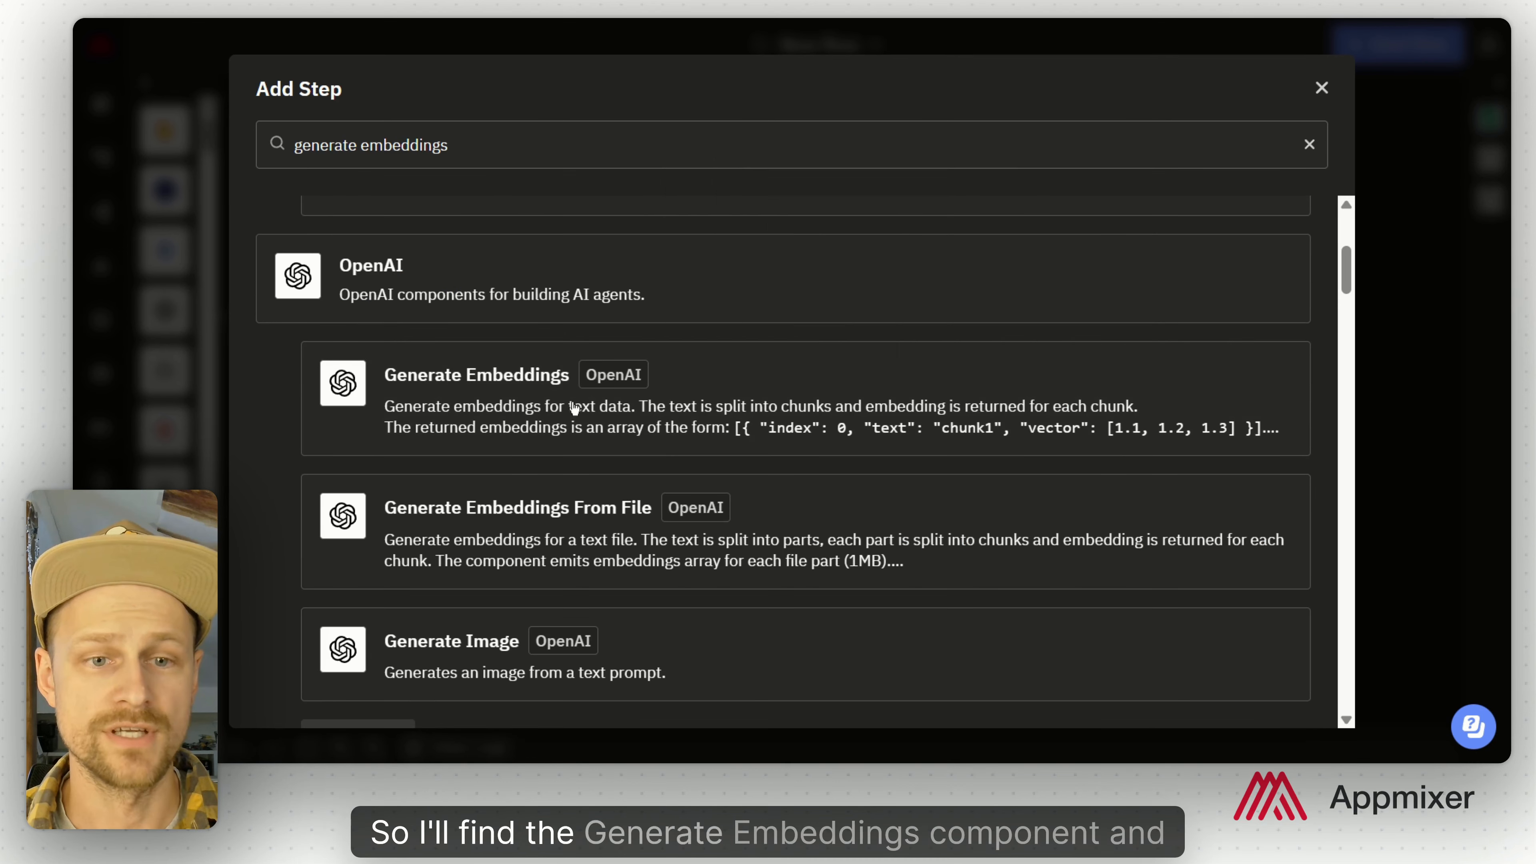
# Step: Add Generate Embeddings after Tool Start, using the OpenAI account and the AI Agent Prompt as Text
pyautogui.click(573, 409)
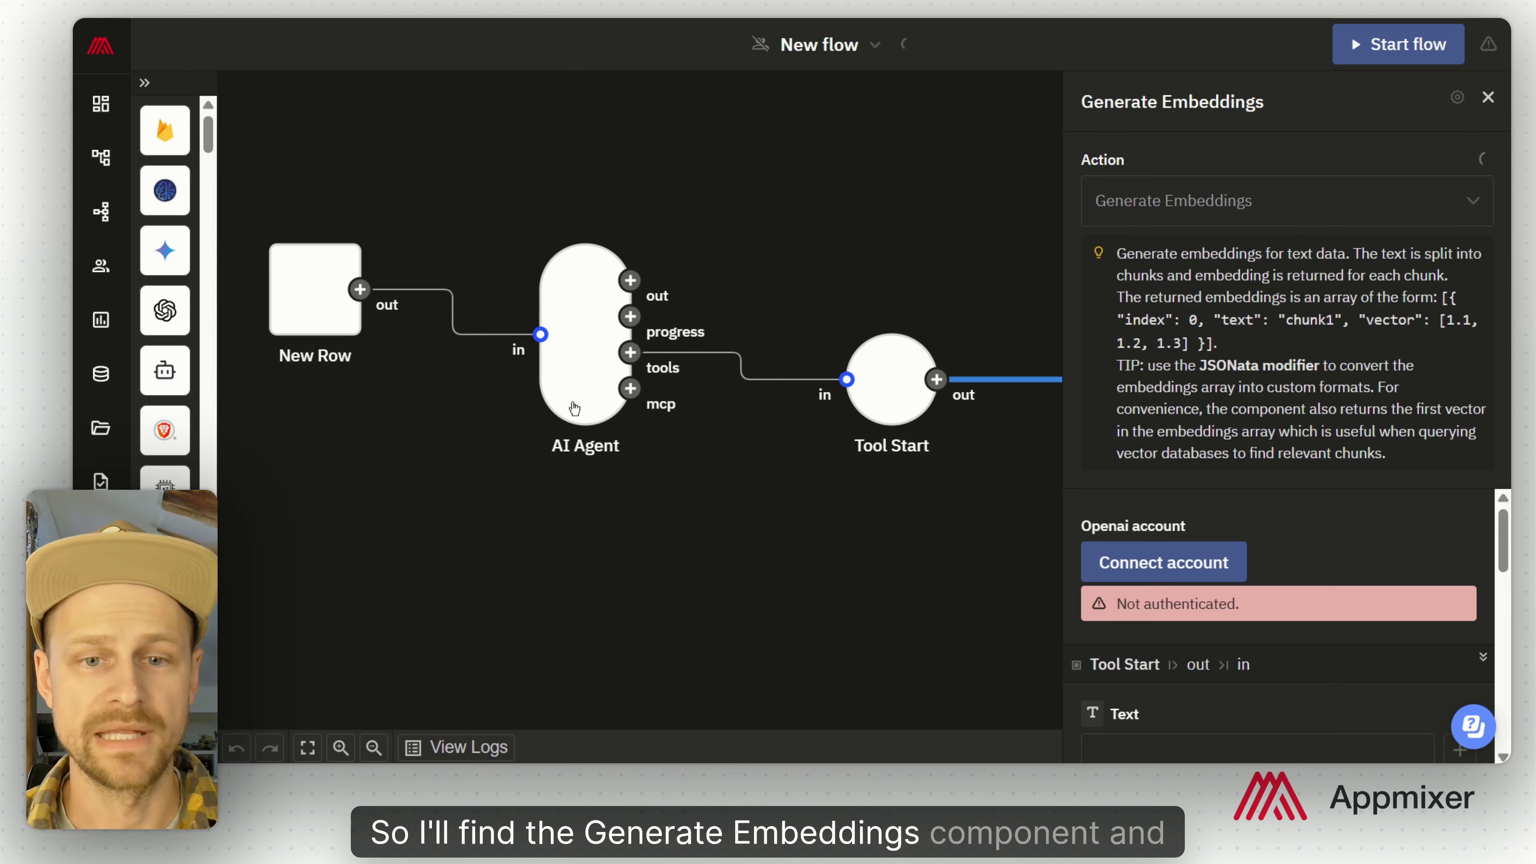
pyautogui.moveTo(997, 474); pyautogui.dragTo(635, 542)
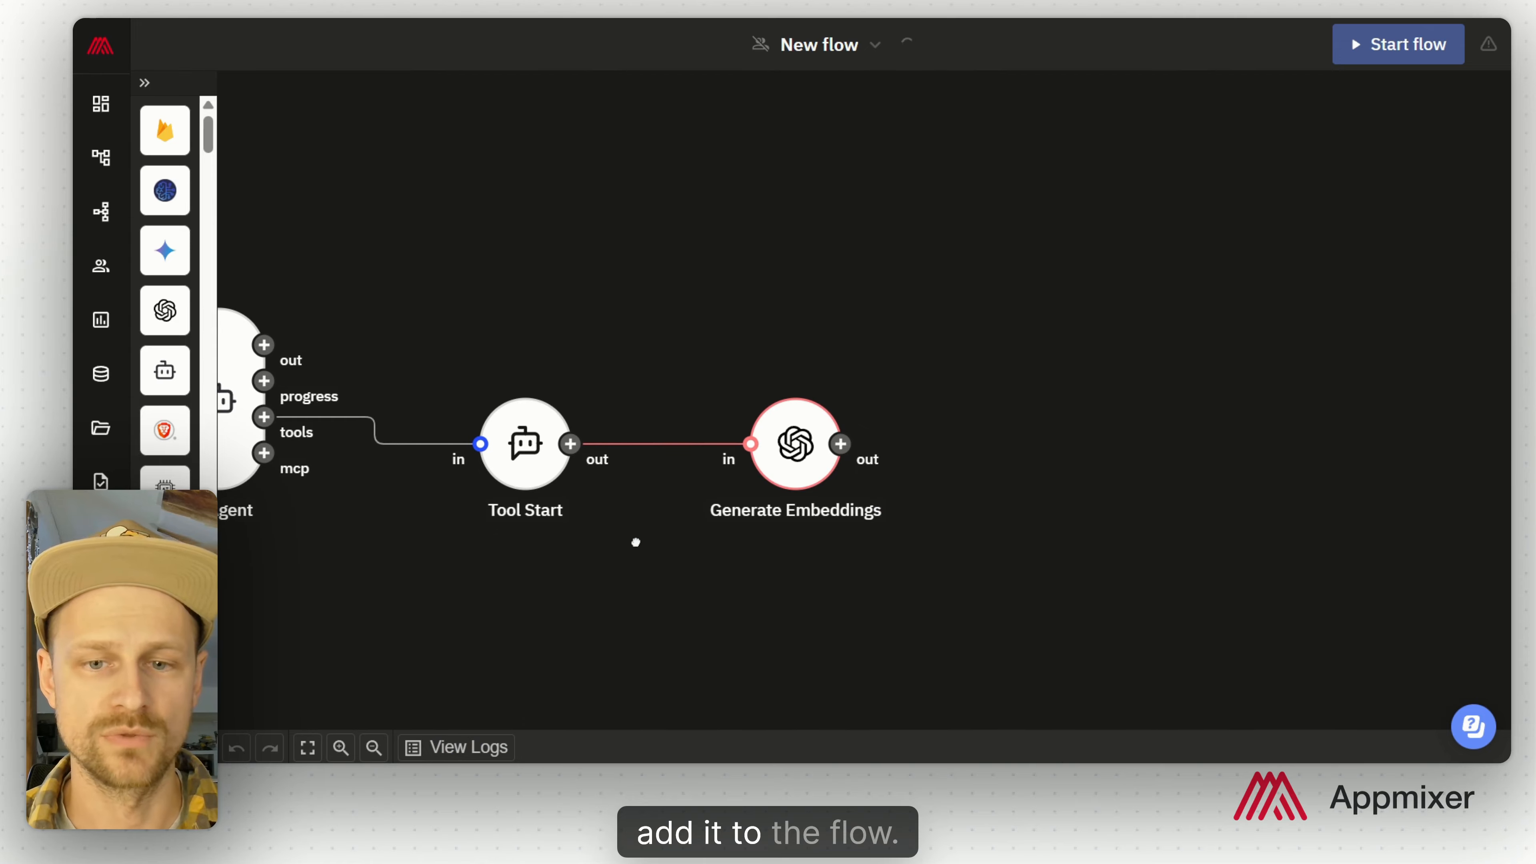
pyautogui.click(789, 463)
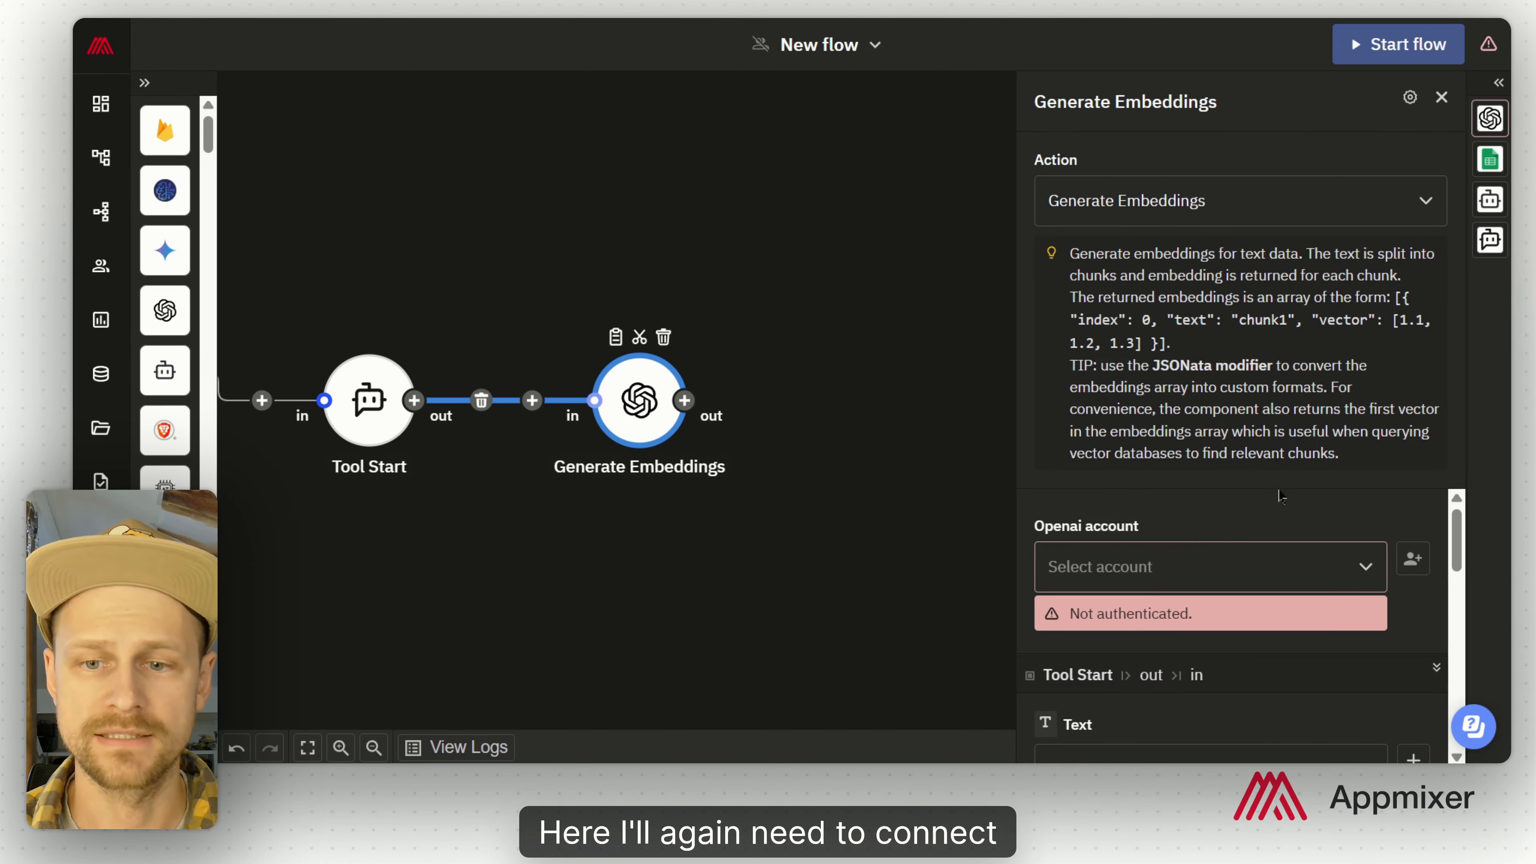
pyautogui.click(1235, 561)
pyautogui.click(1194, 459)
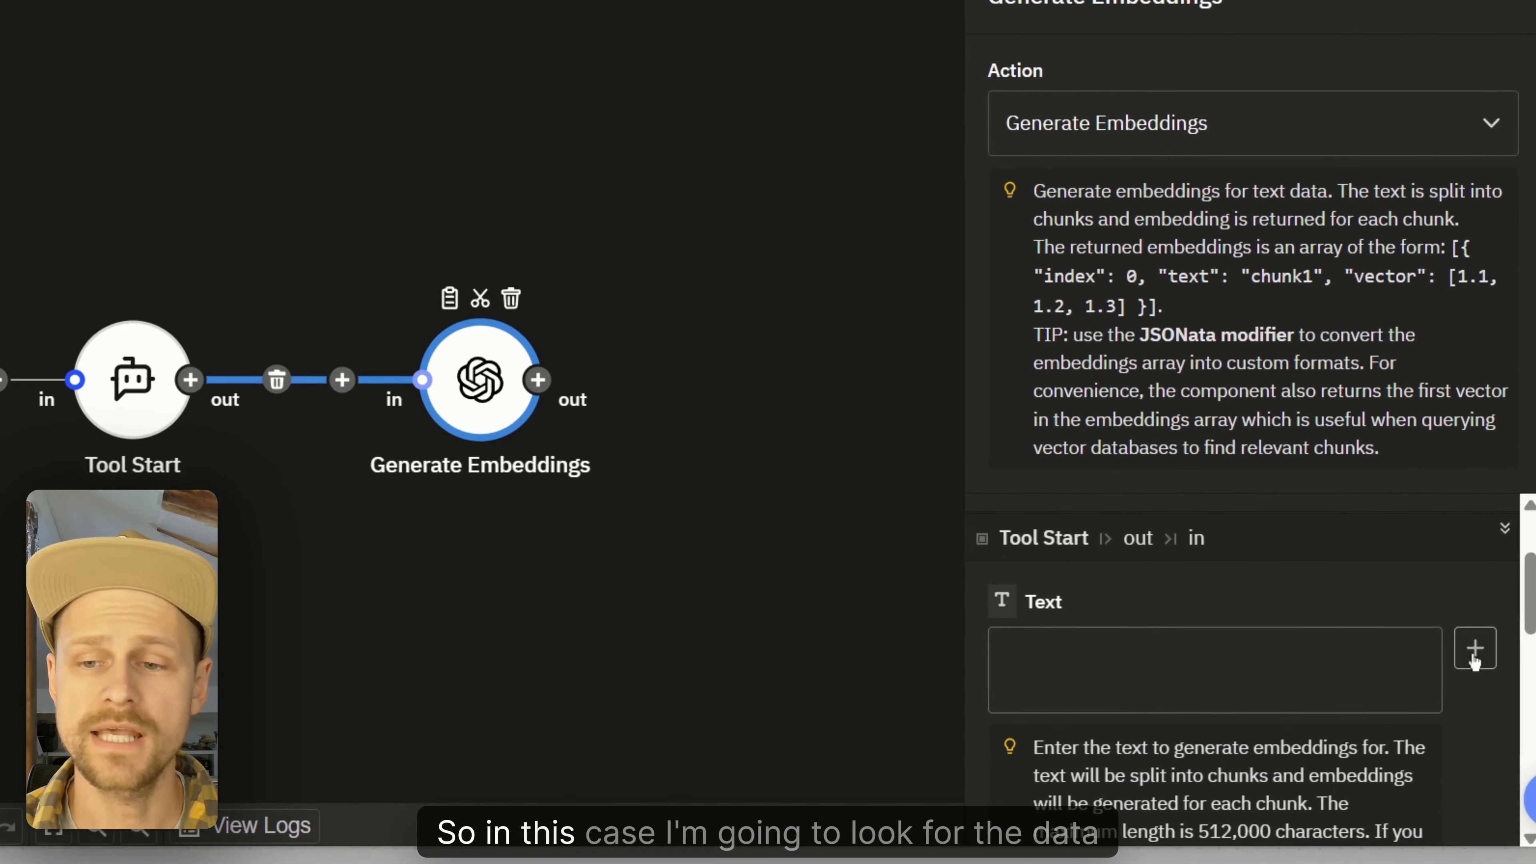
pyautogui.click(1413, 758)
pyautogui.scroll(-5, 828, 575)
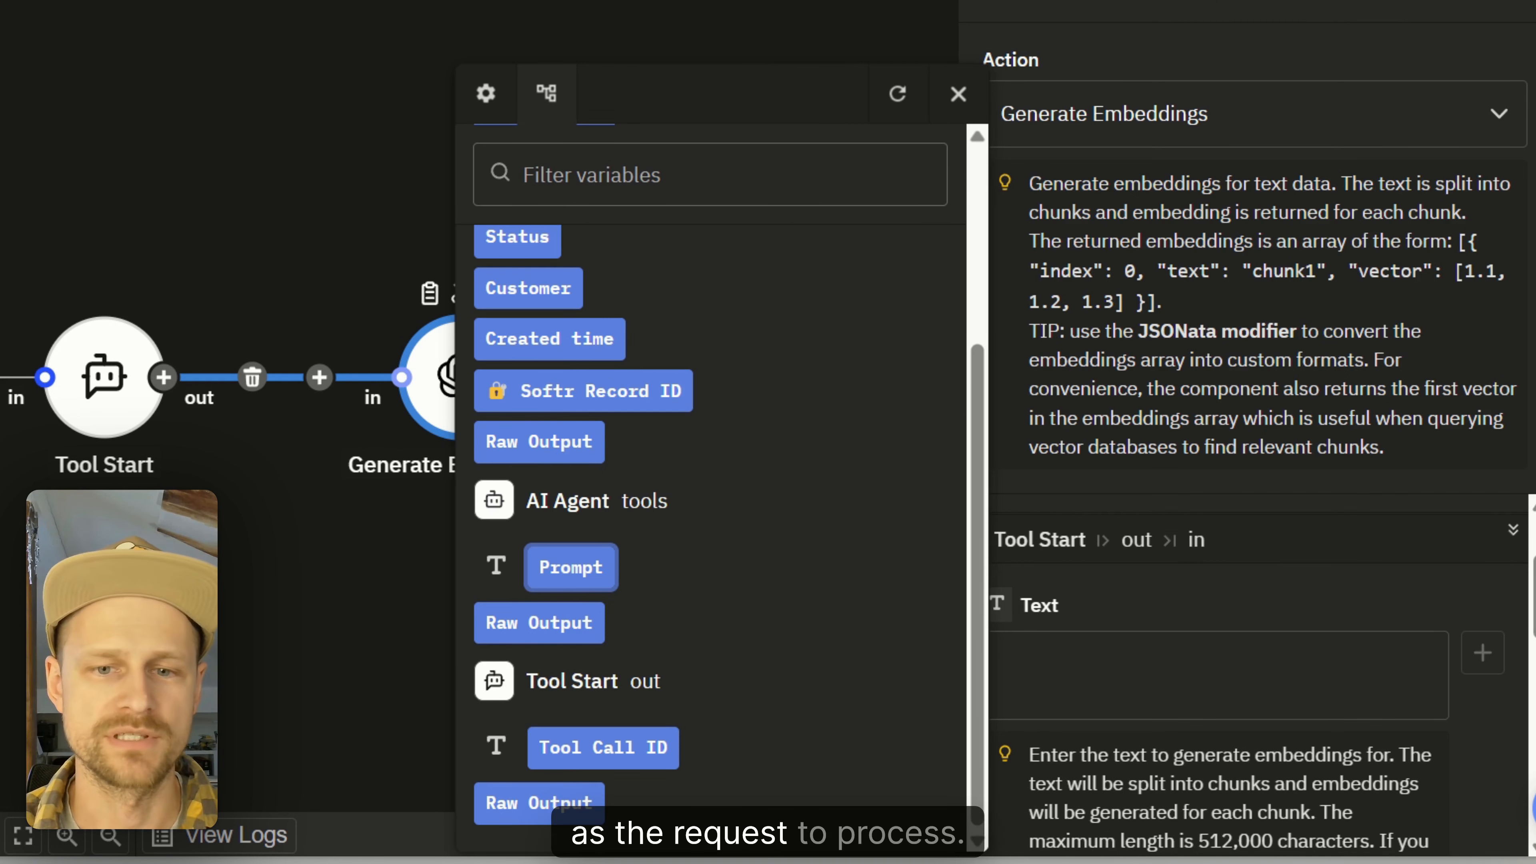
pyautogui.click(571, 567)
pyautogui.scroll(-5, 1299, 665)
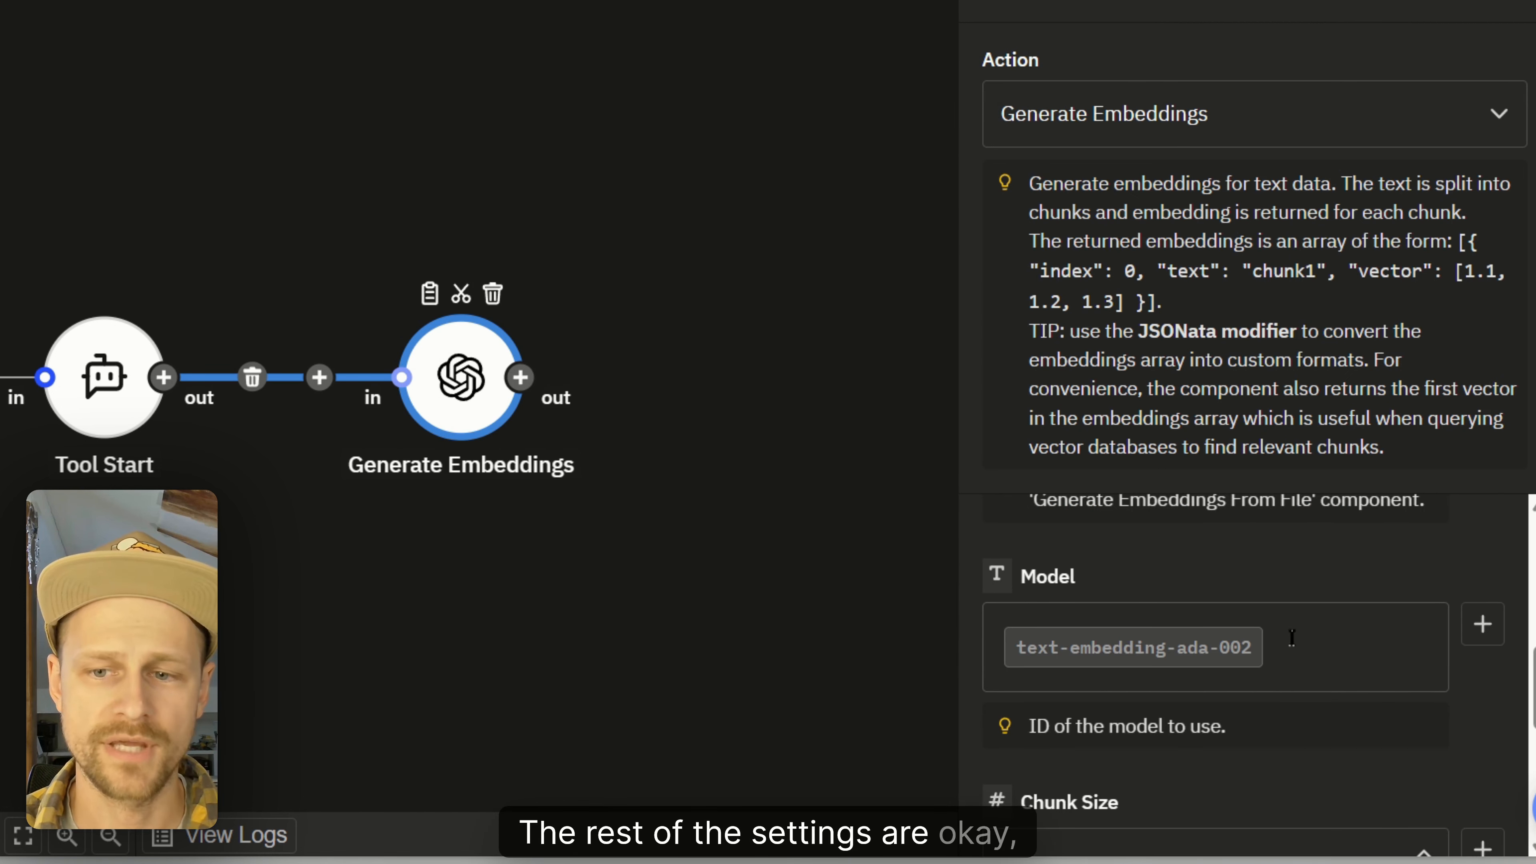
pyautogui.click(748, 326)
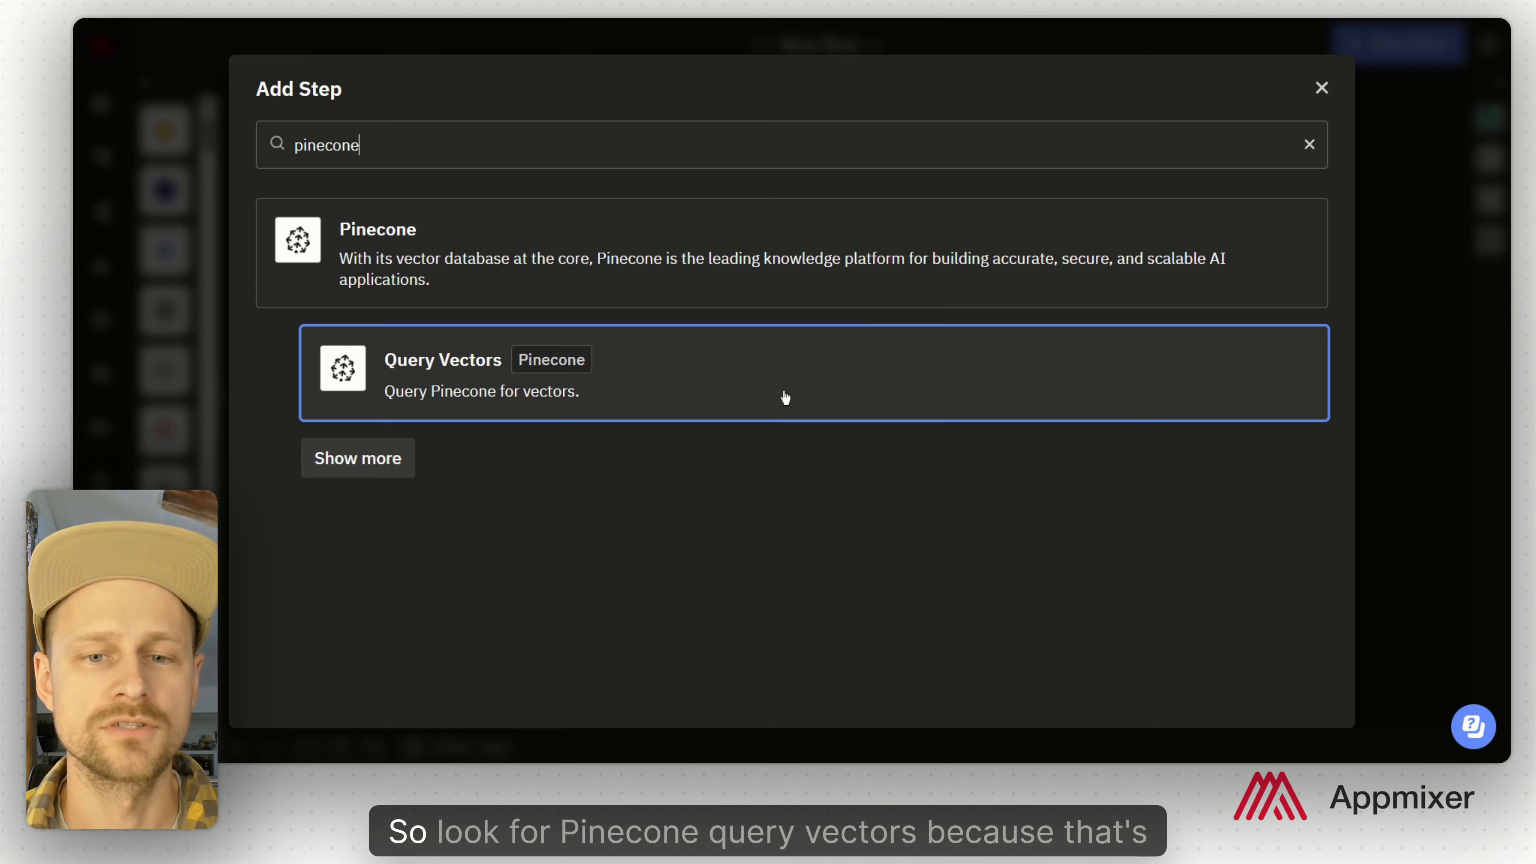
# Step: Add Pinecone Query Vectors on index kb, namespace default, with First Vector as the query vector
pyautogui.click(776, 380)
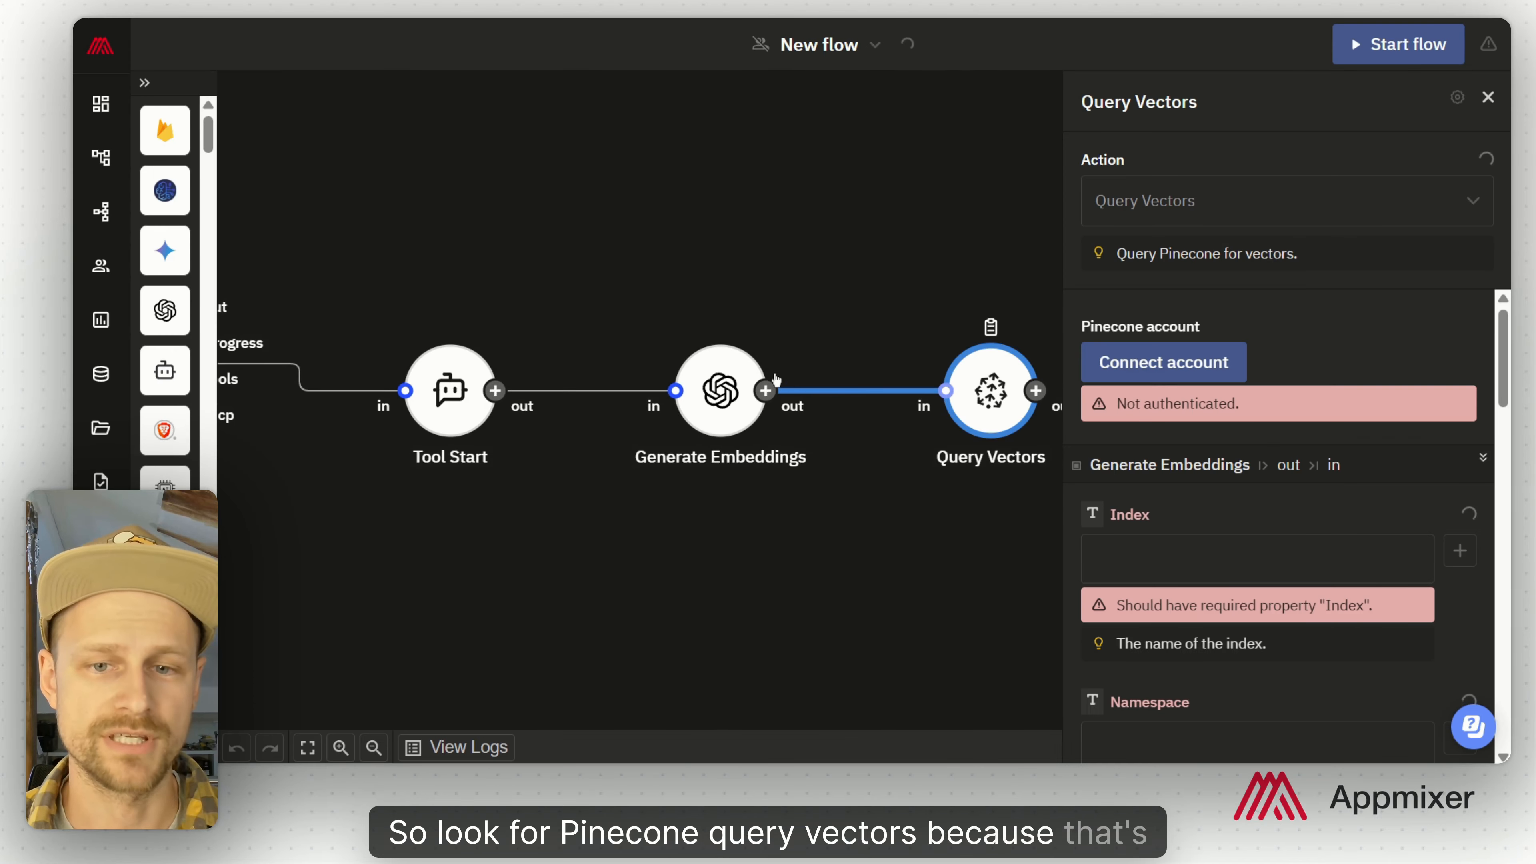
pyautogui.click(612, 522)
pyautogui.click(618, 423)
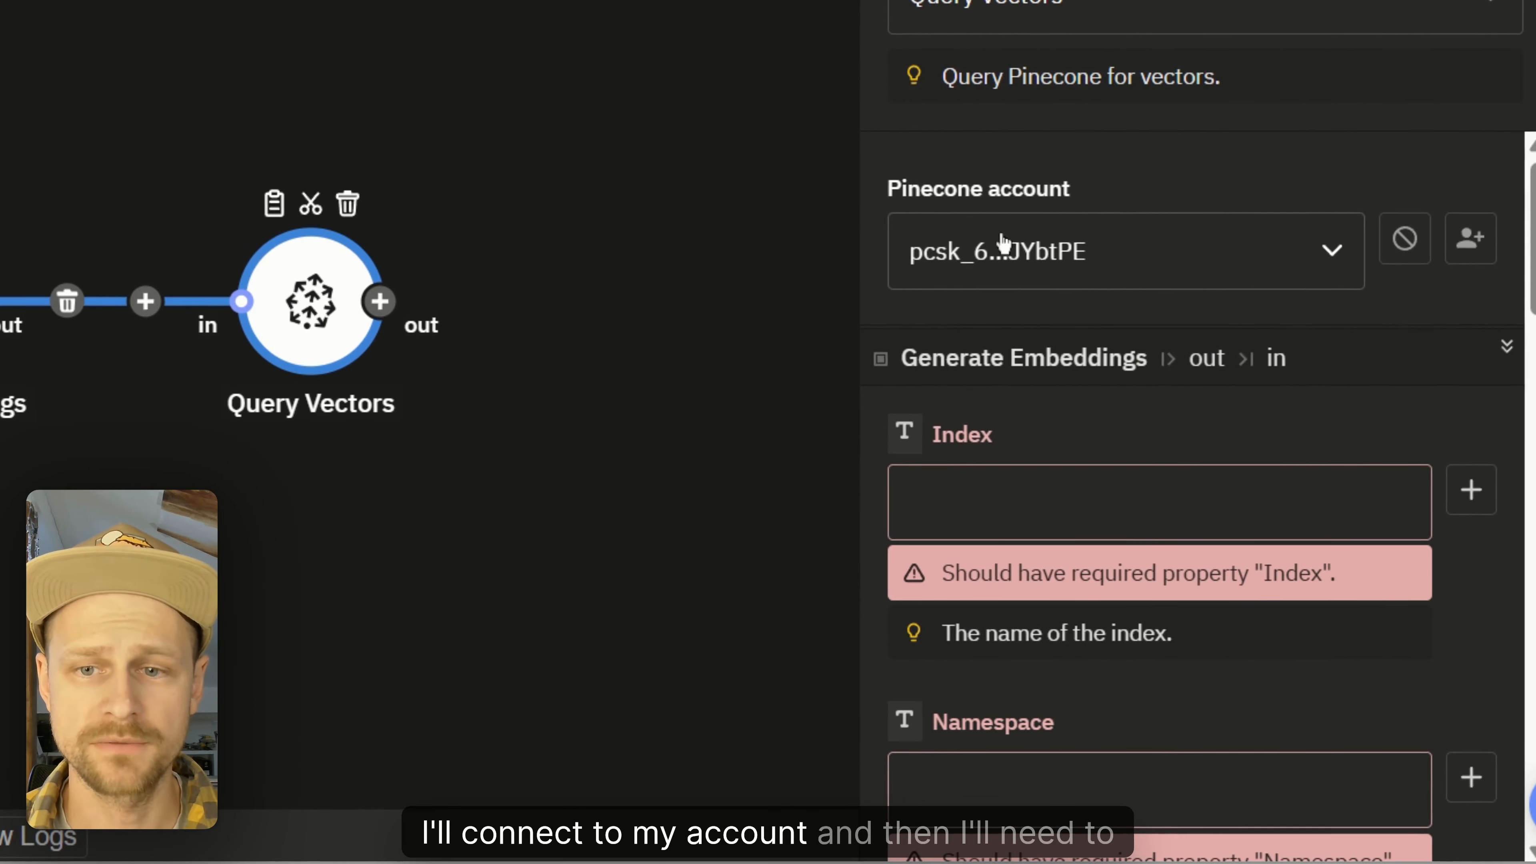
pyautogui.scroll(-1, 1007, 260)
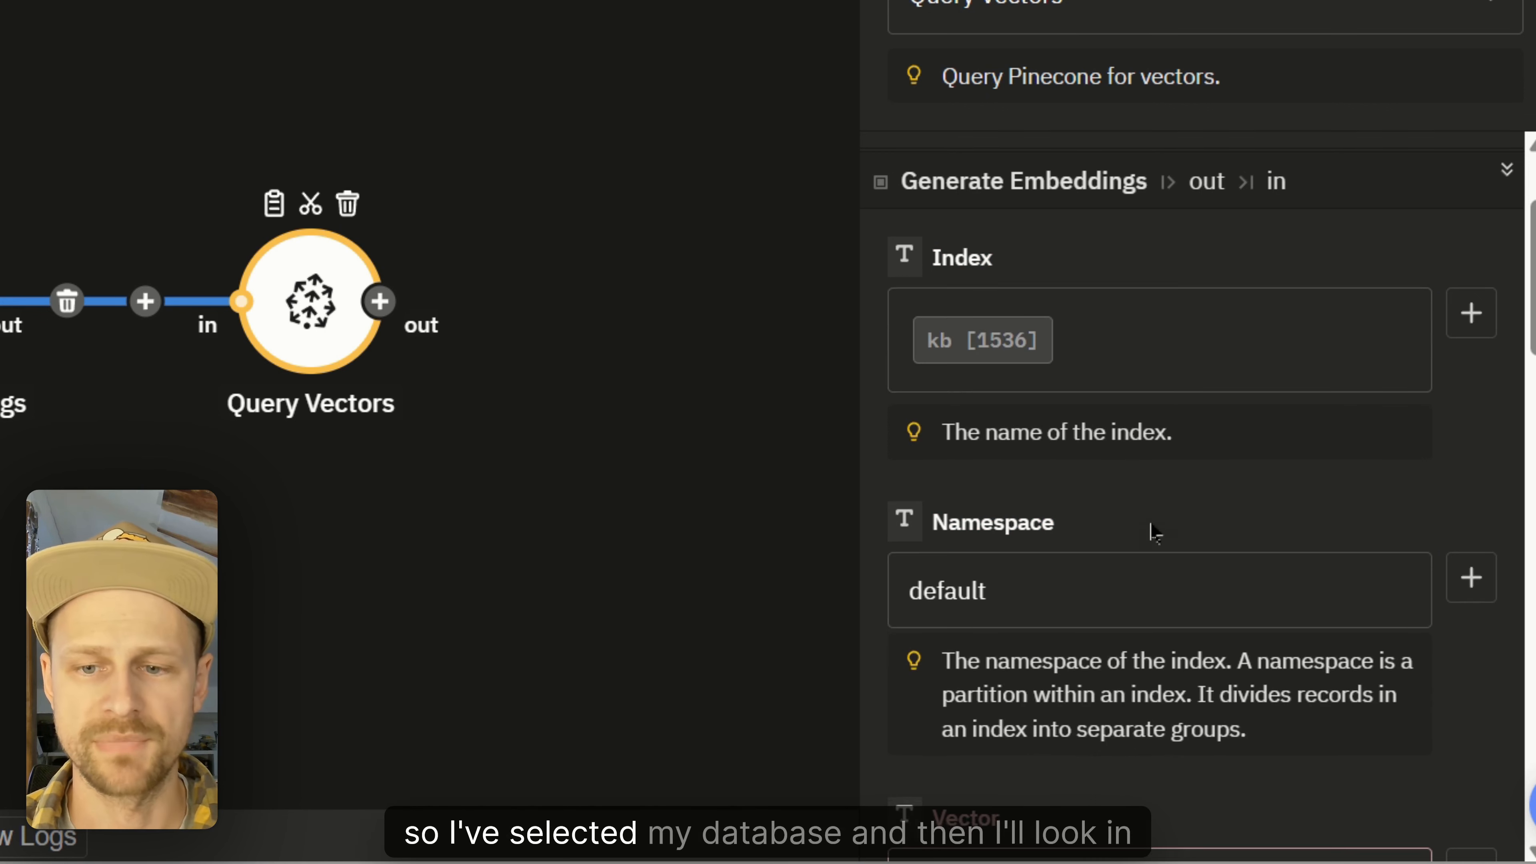
pyautogui.scroll(-5, 1151, 531)
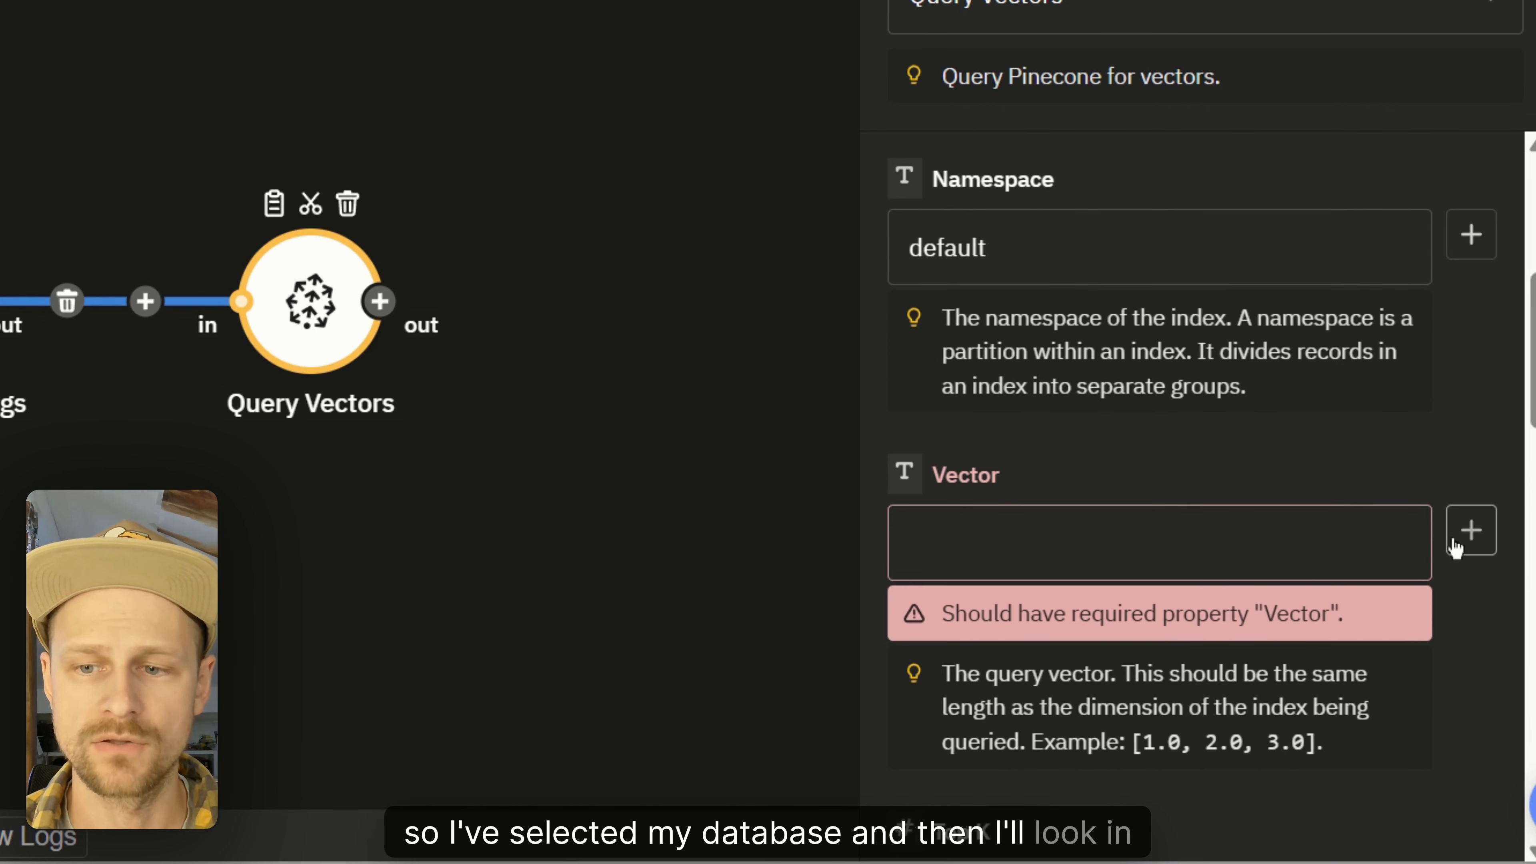
pyautogui.click(1471, 531)
pyautogui.scroll(-10, 418, 621)
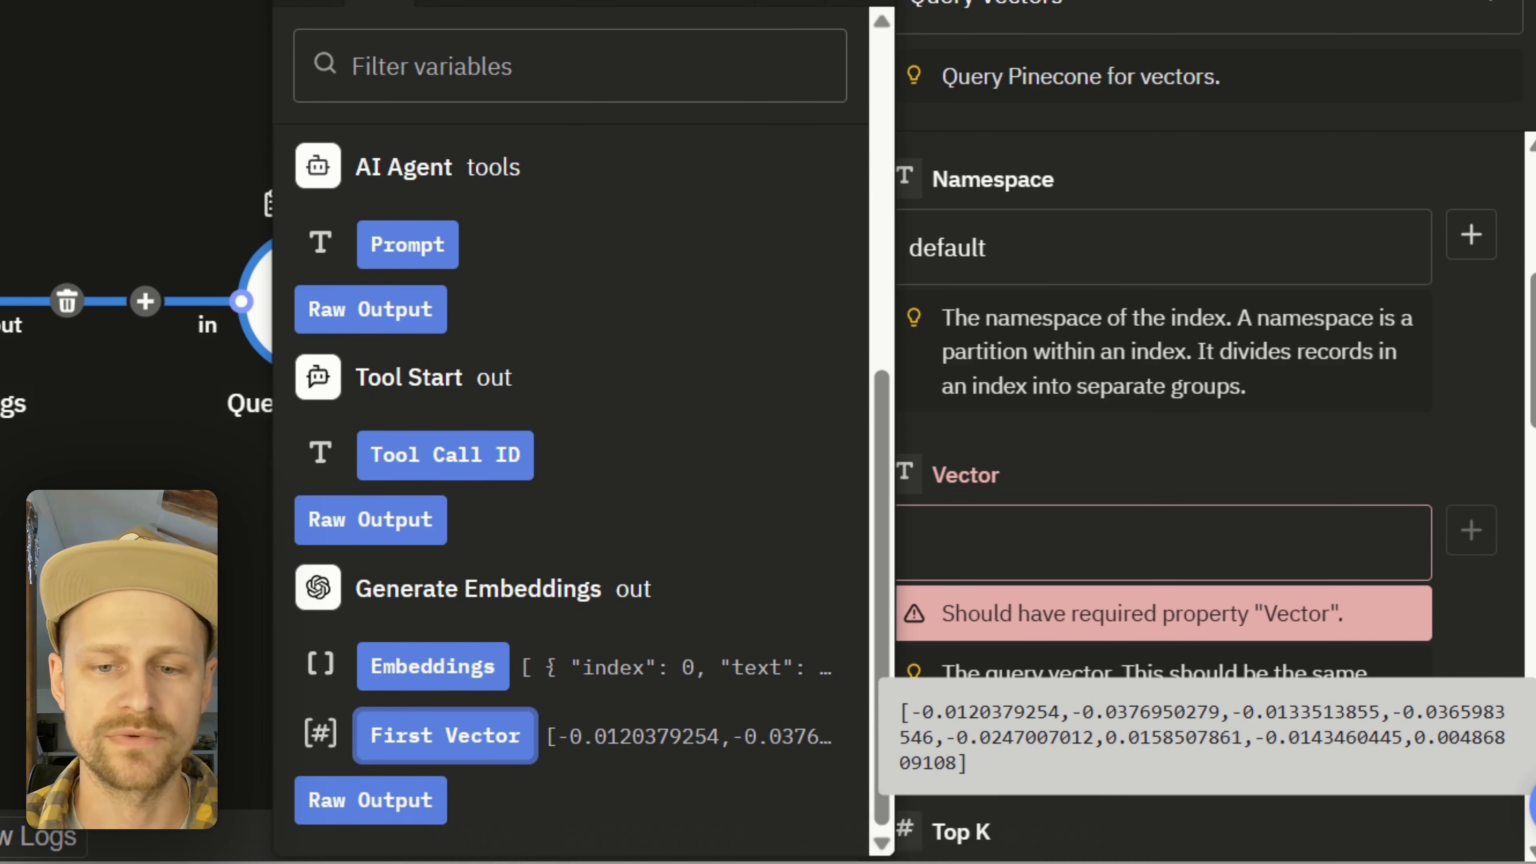
pyautogui.click(445, 735)
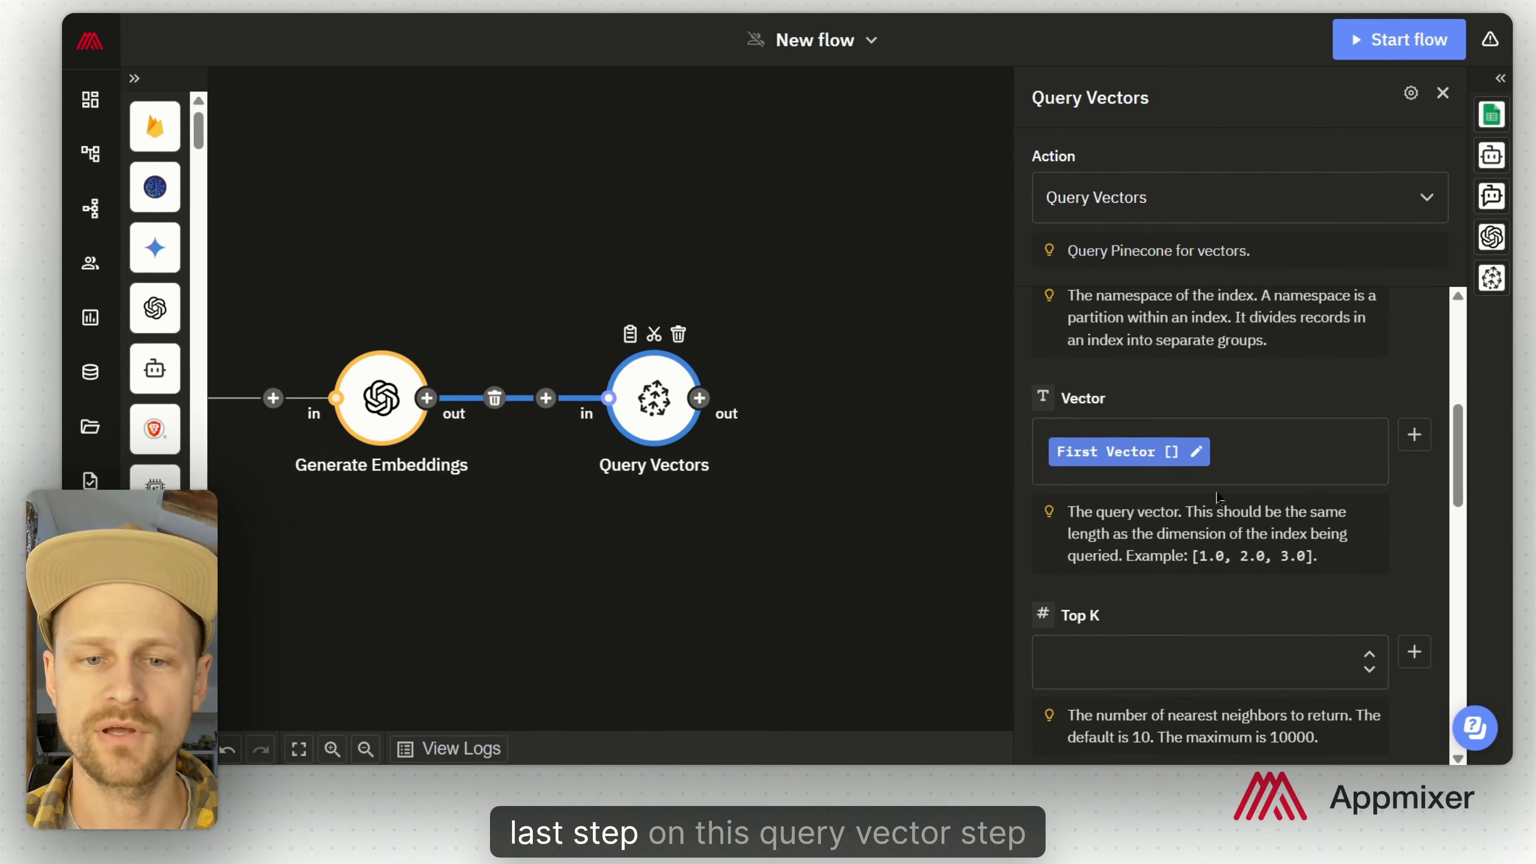
# Step: Transform the query result with the $join expression joining the matched metadata texts
pyautogui.scroll(-8, 1218, 502)
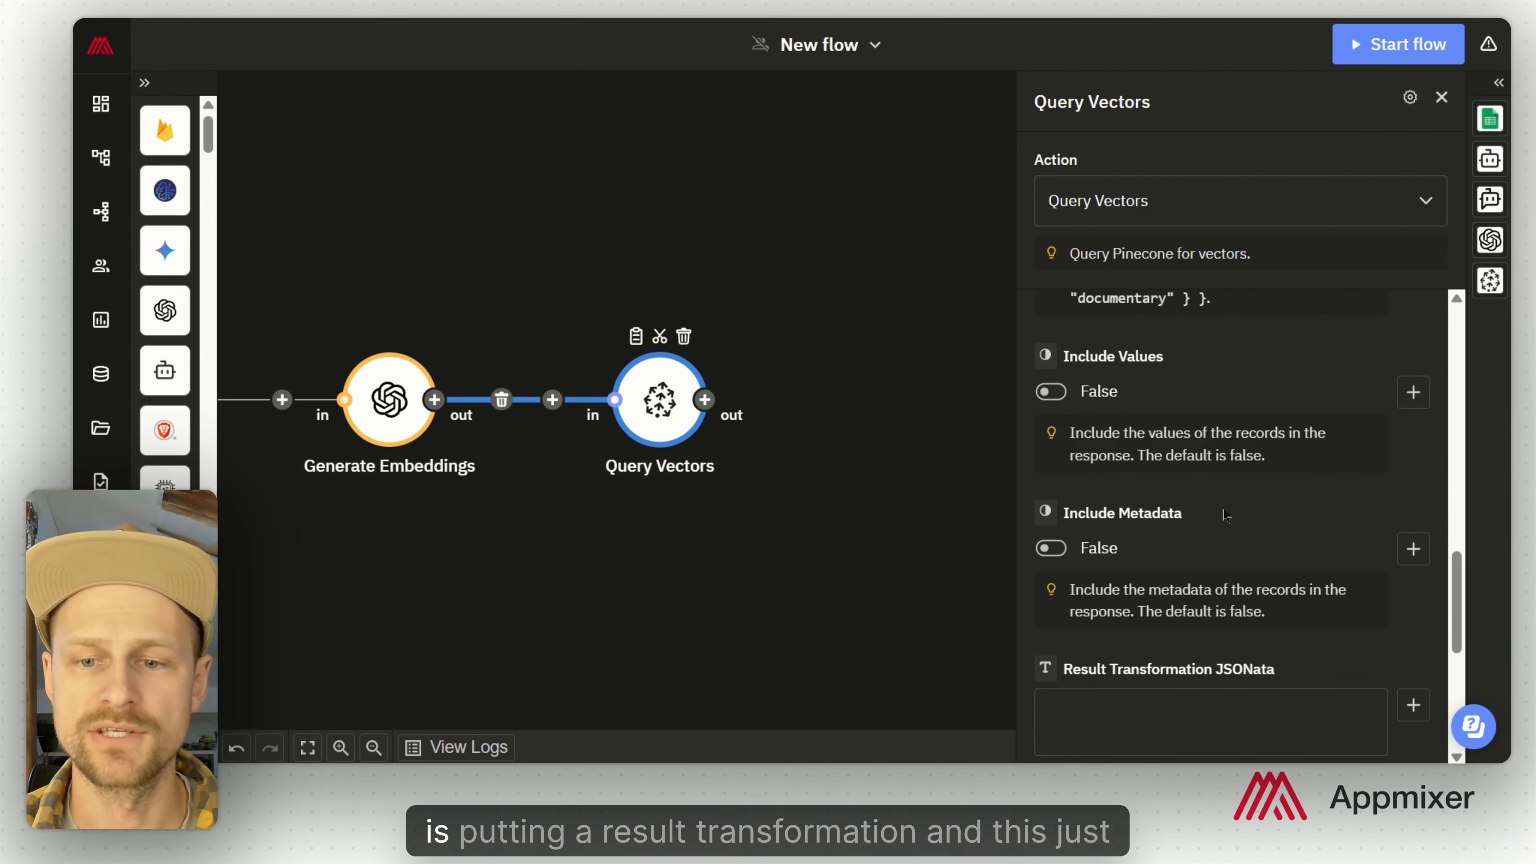
pyautogui.scroll(-5, 1269, 544)
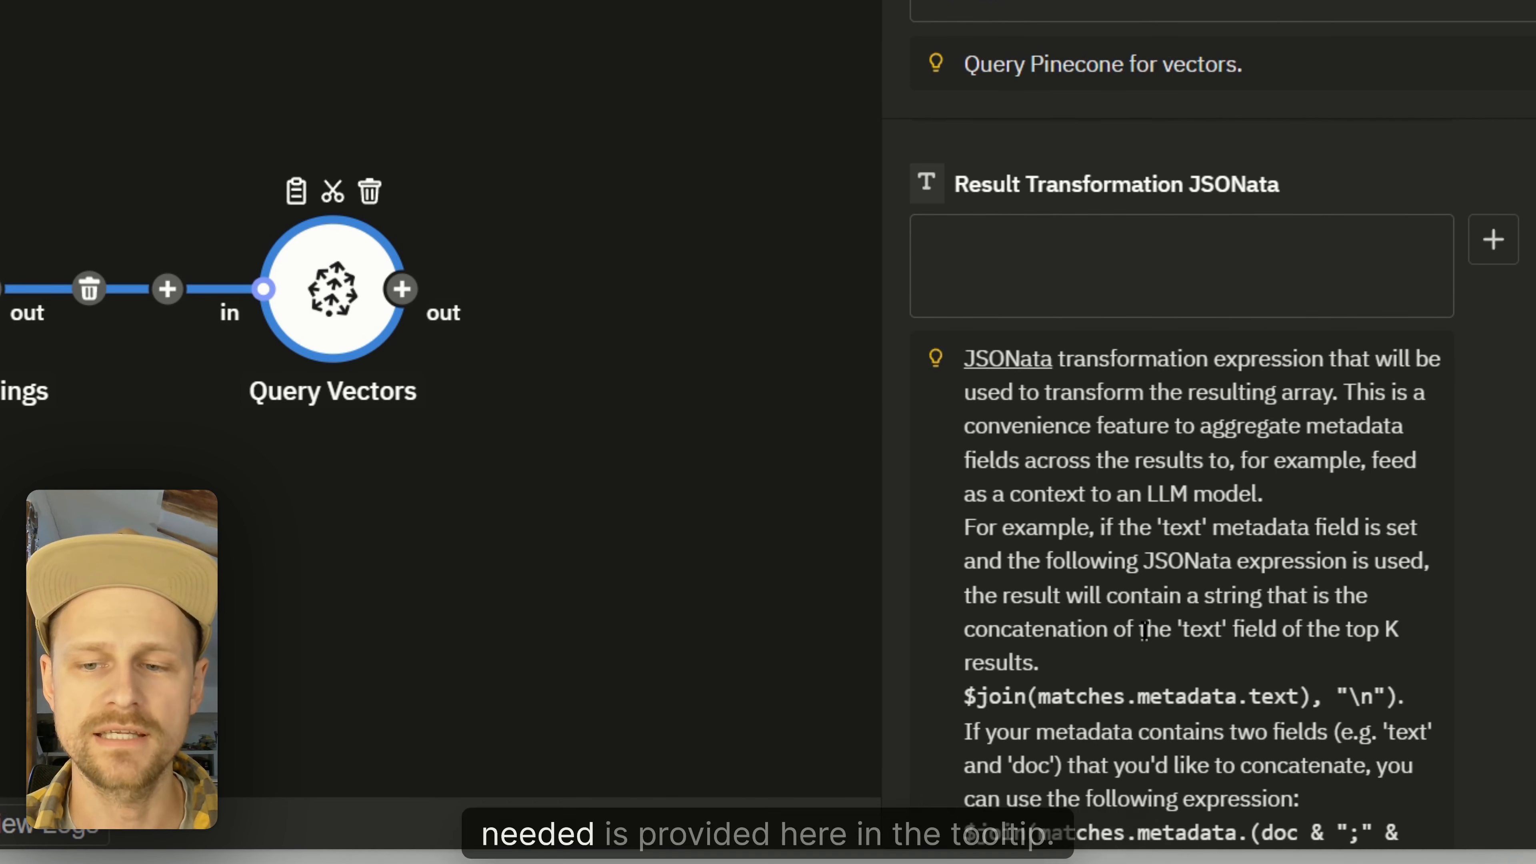
pyautogui.click(1173, 264)
pyautogui.write('$join(matches.metadata.(doc & ";" & text), "\\n")')
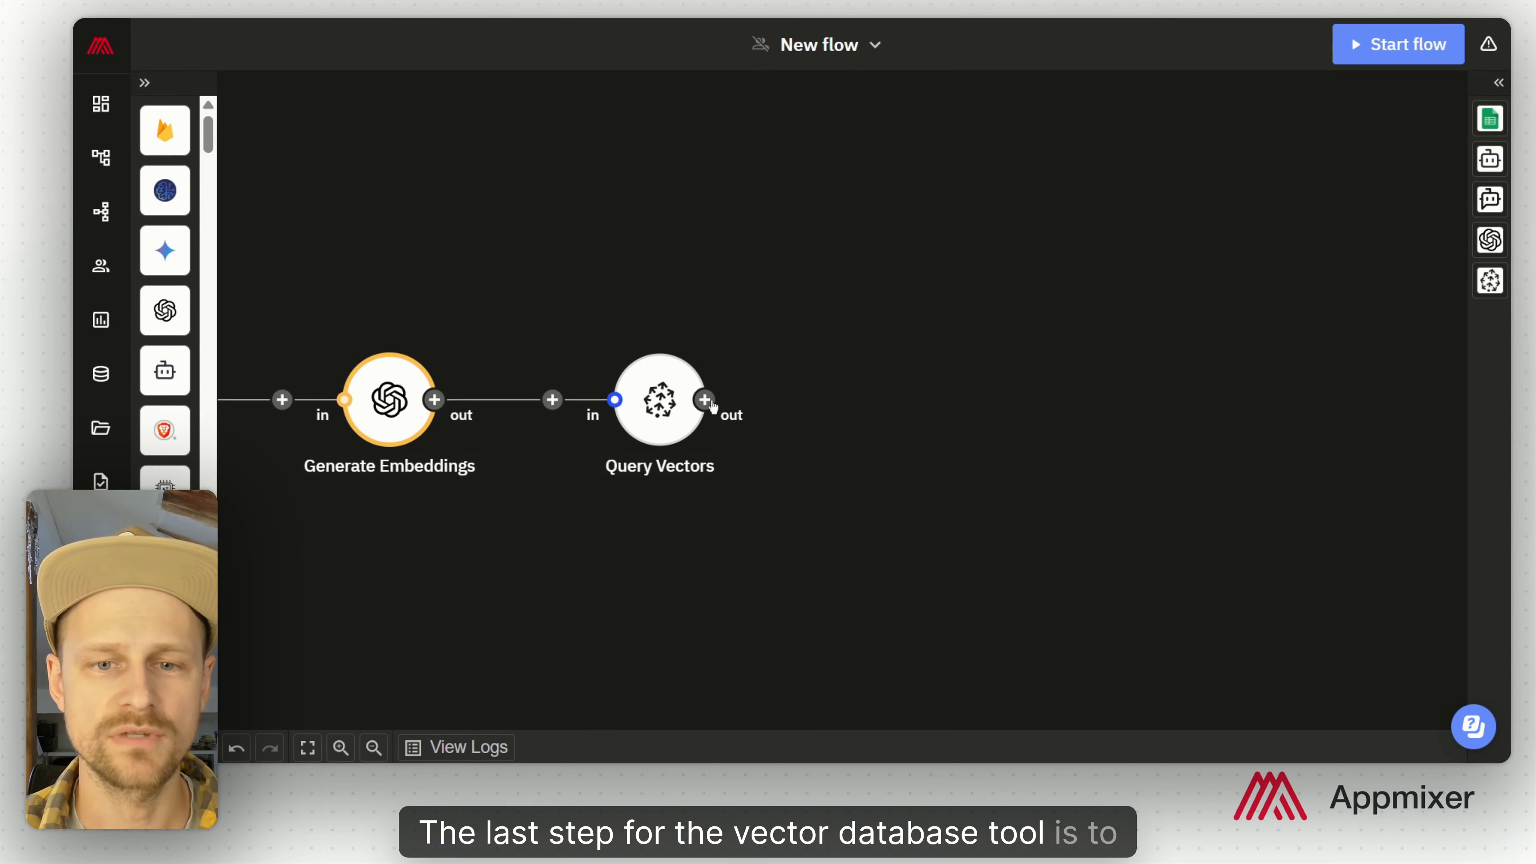
# Step: Add a Tool Output after Query Vectors returning the Transformed Result
pyautogui.click(706, 400)
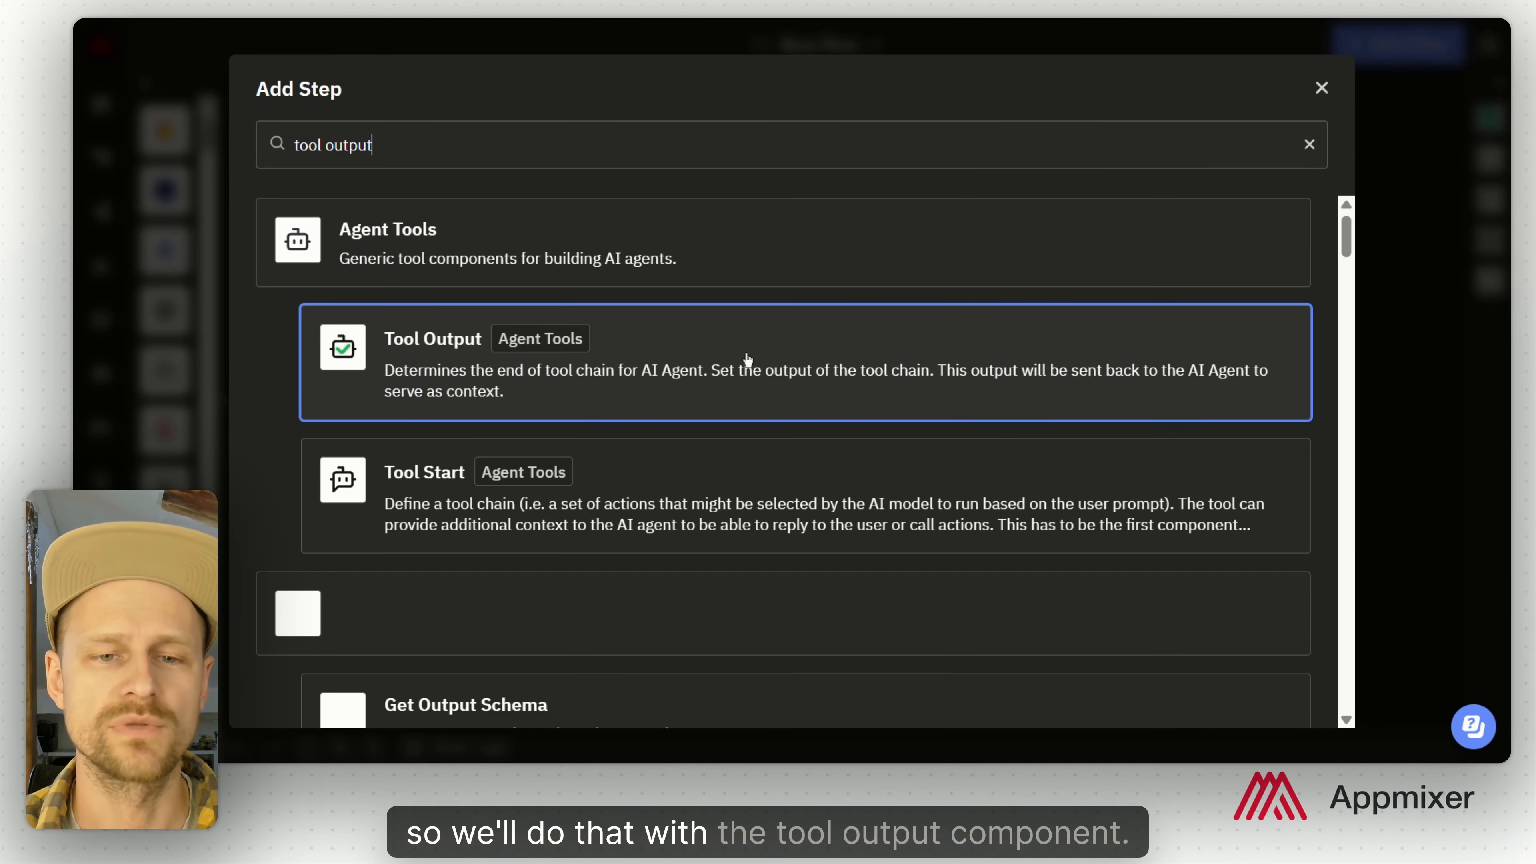
pyautogui.click(740, 359)
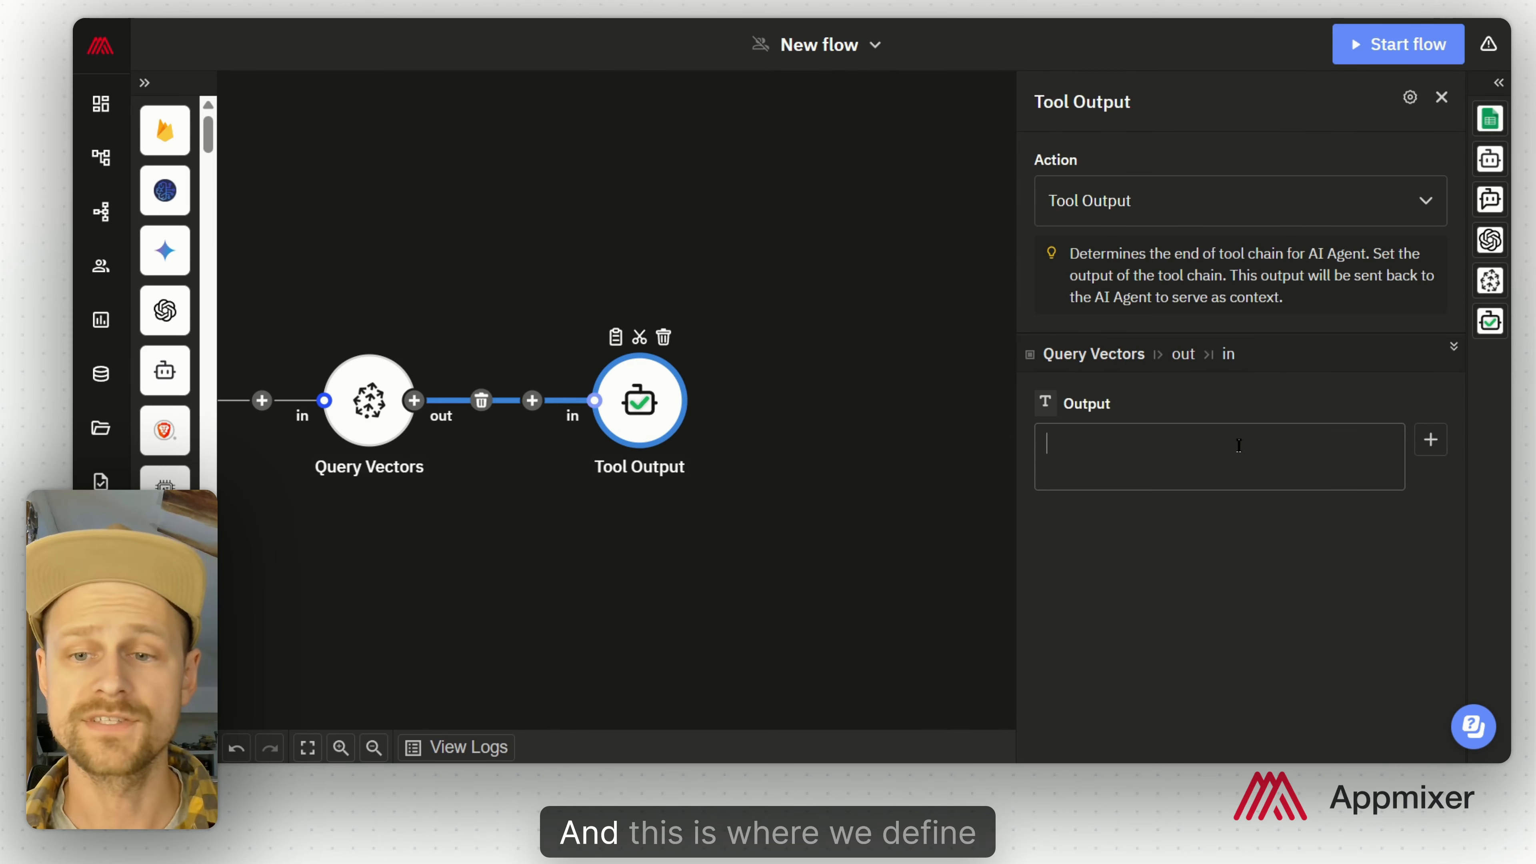
pyautogui.click(1238, 445)
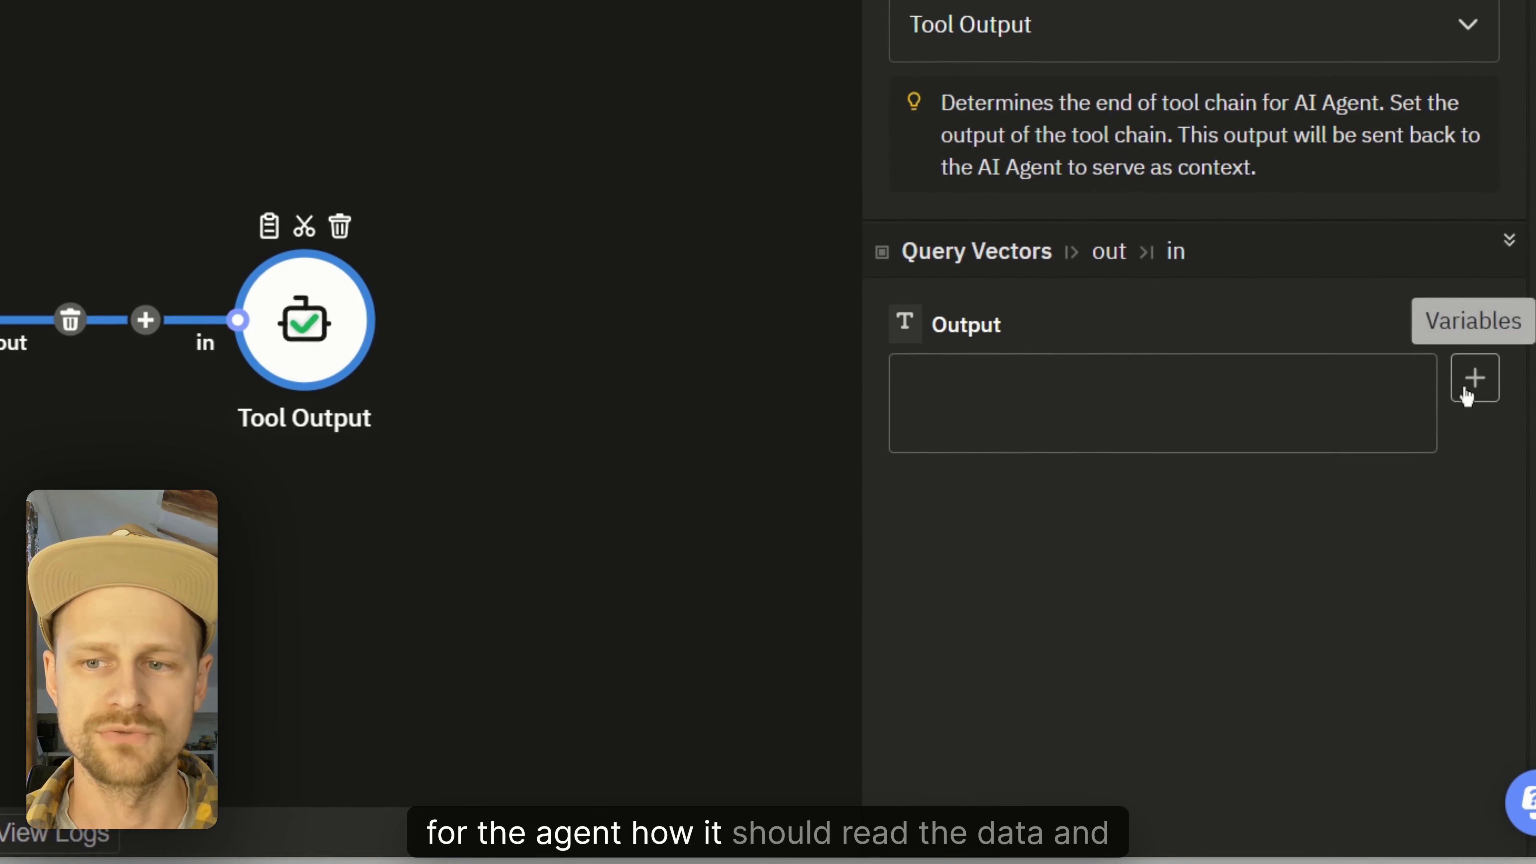
pyautogui.click(1474, 378)
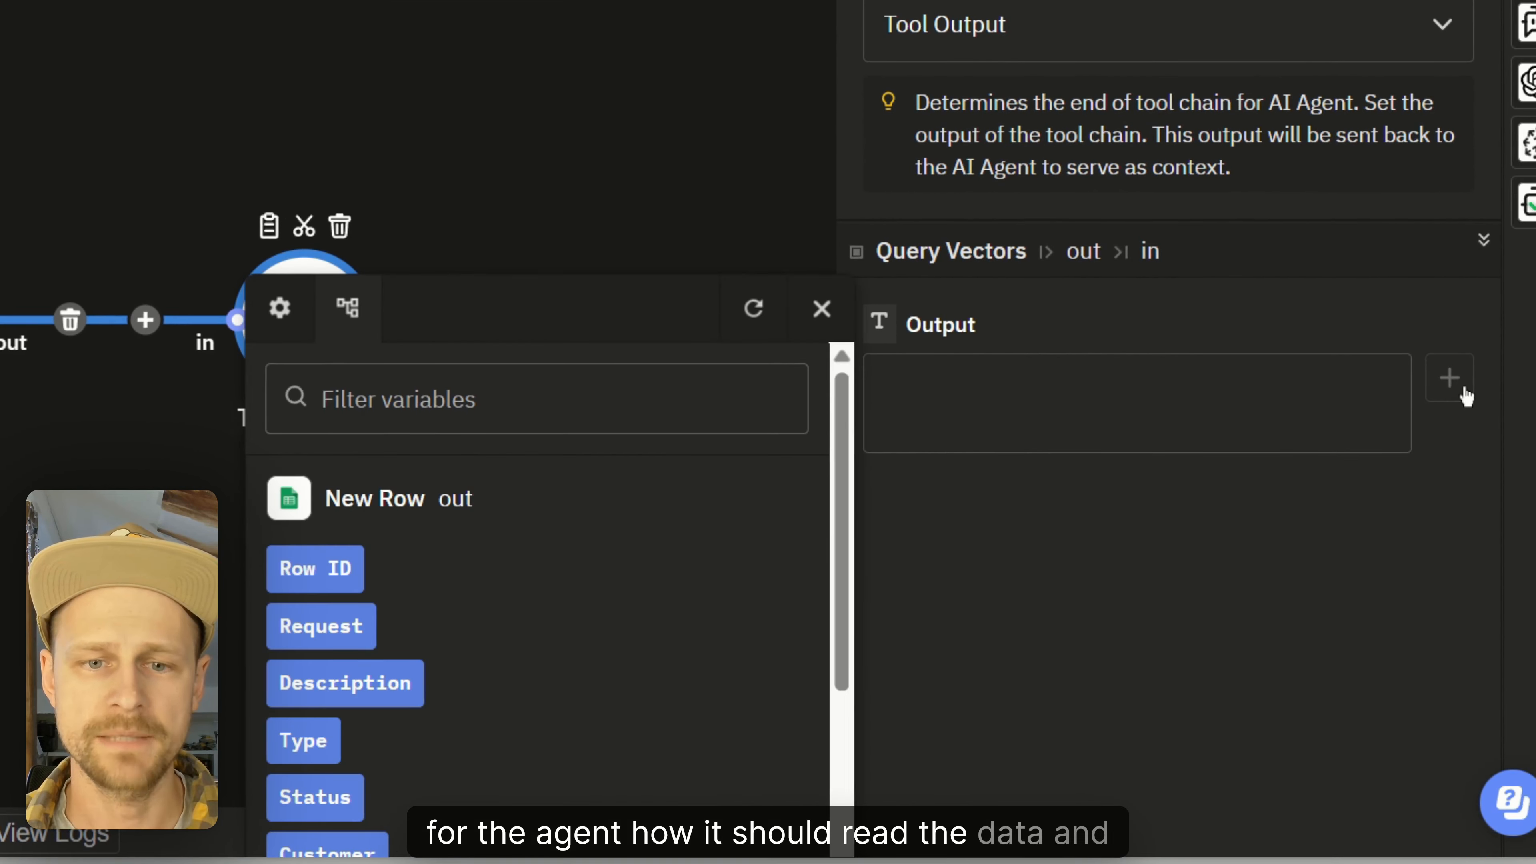
pyautogui.scroll(-10, 669, 641)
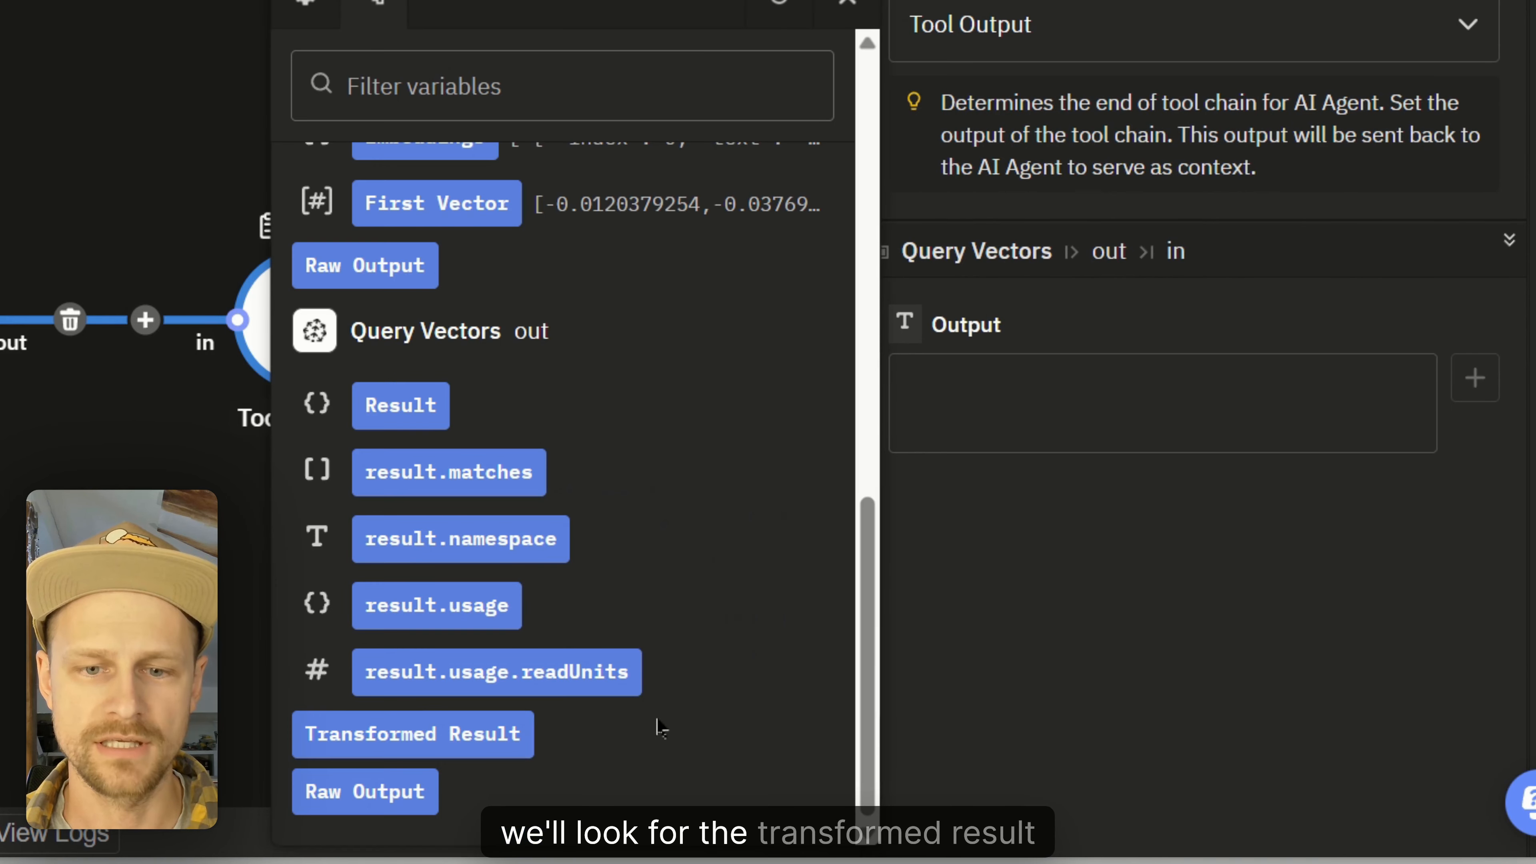
pyautogui.click(481, 748)
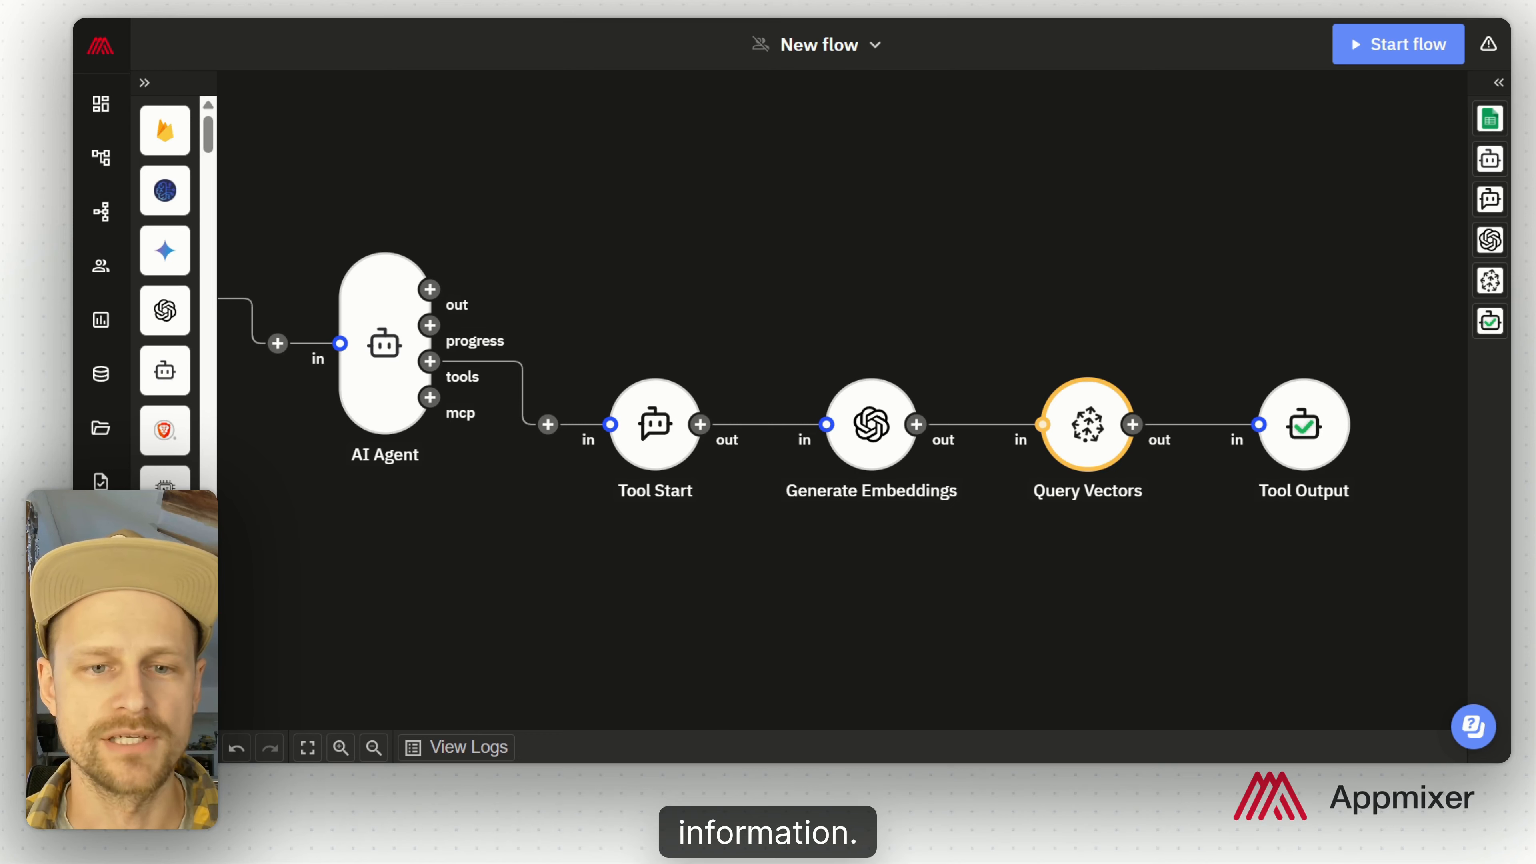
# Step: Add a second Tool Start under the AI Agent with a pasted tool description
pyautogui.click(430, 362)
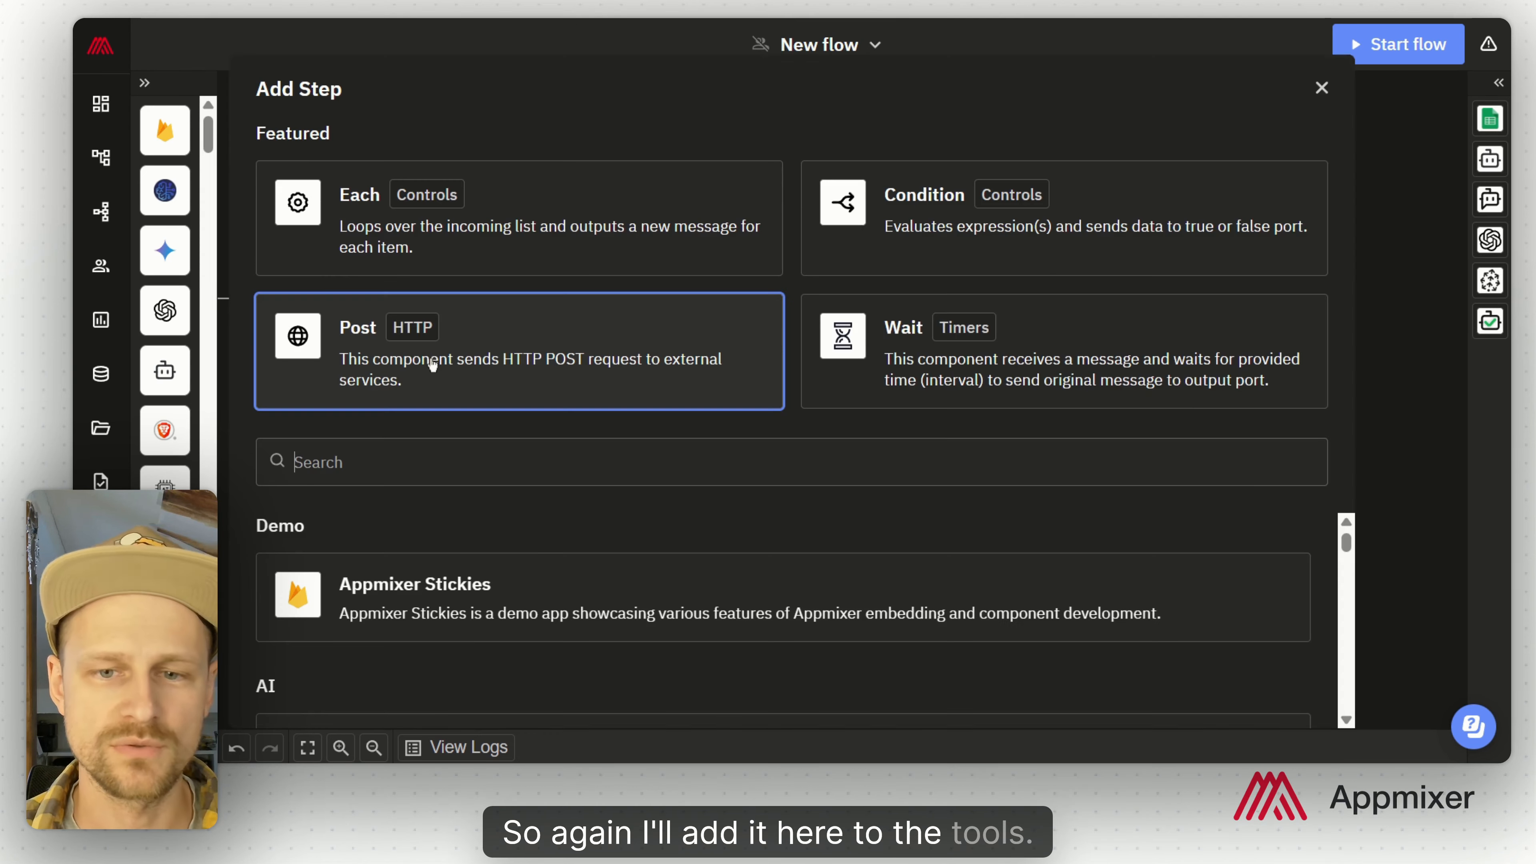
pyautogui.write('start')
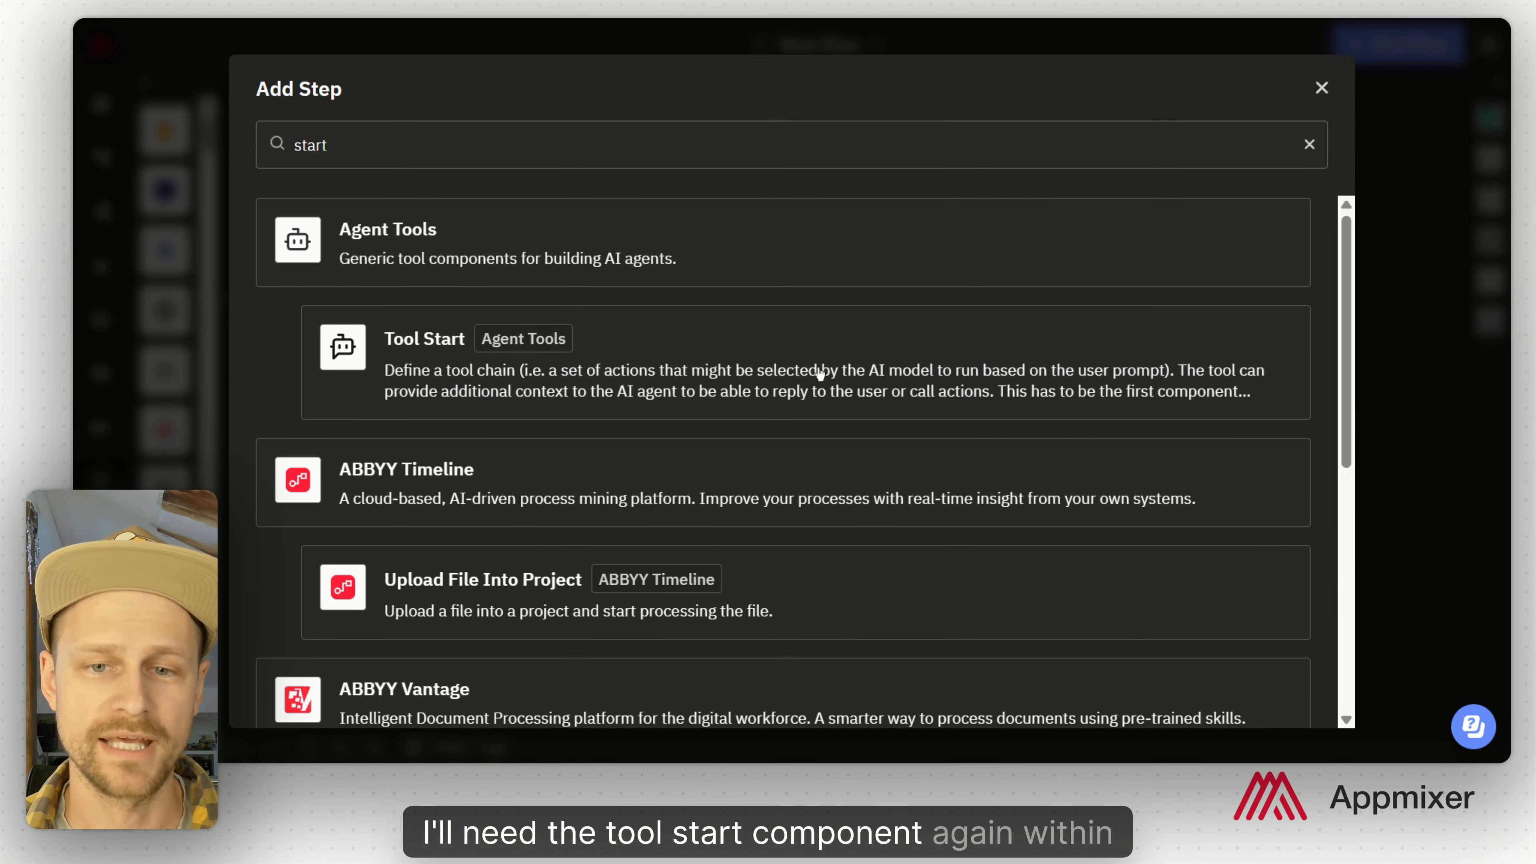
pyautogui.click(820, 374)
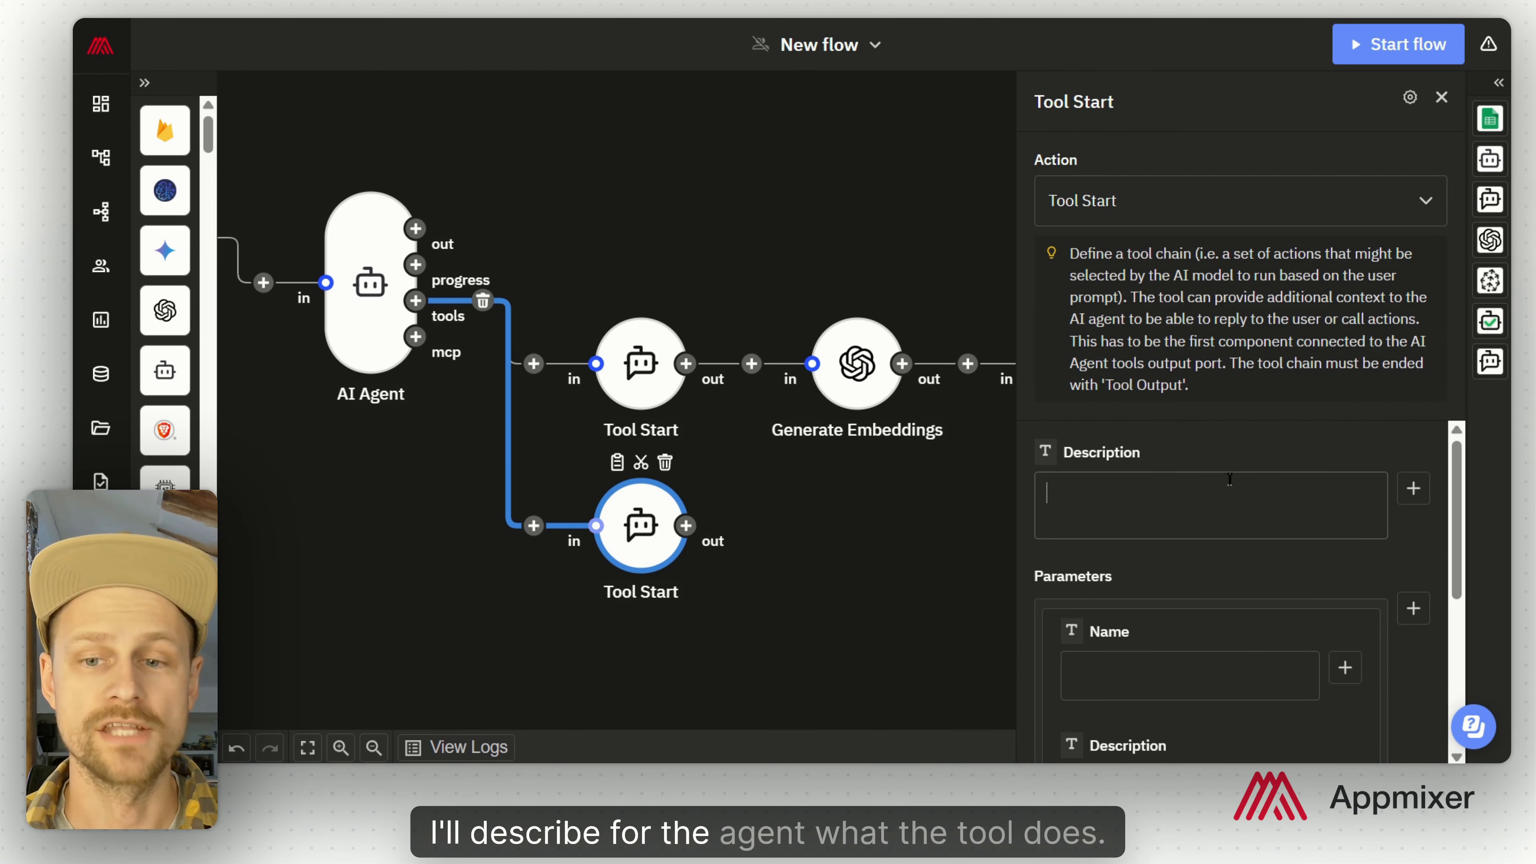
pyautogui.write('This tool searches online documentation to find answers based on the technical guides available in our technical documentation.')
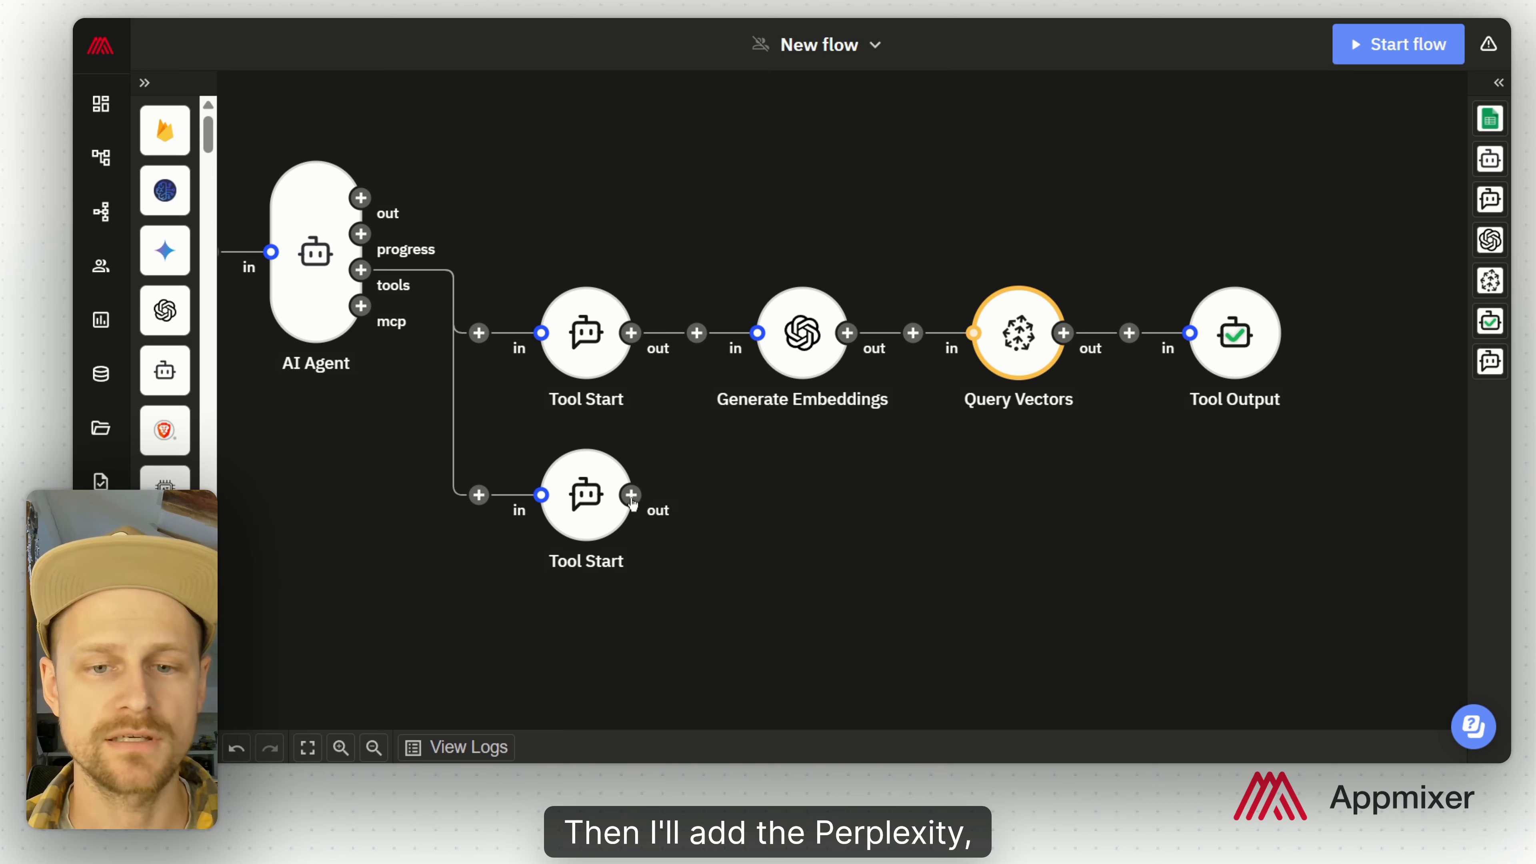
# Step: Add Perplexity Perform Search after it, instructed to search only the online documentation
pyautogui.click(631, 505)
pyautogui.write('perplexi')
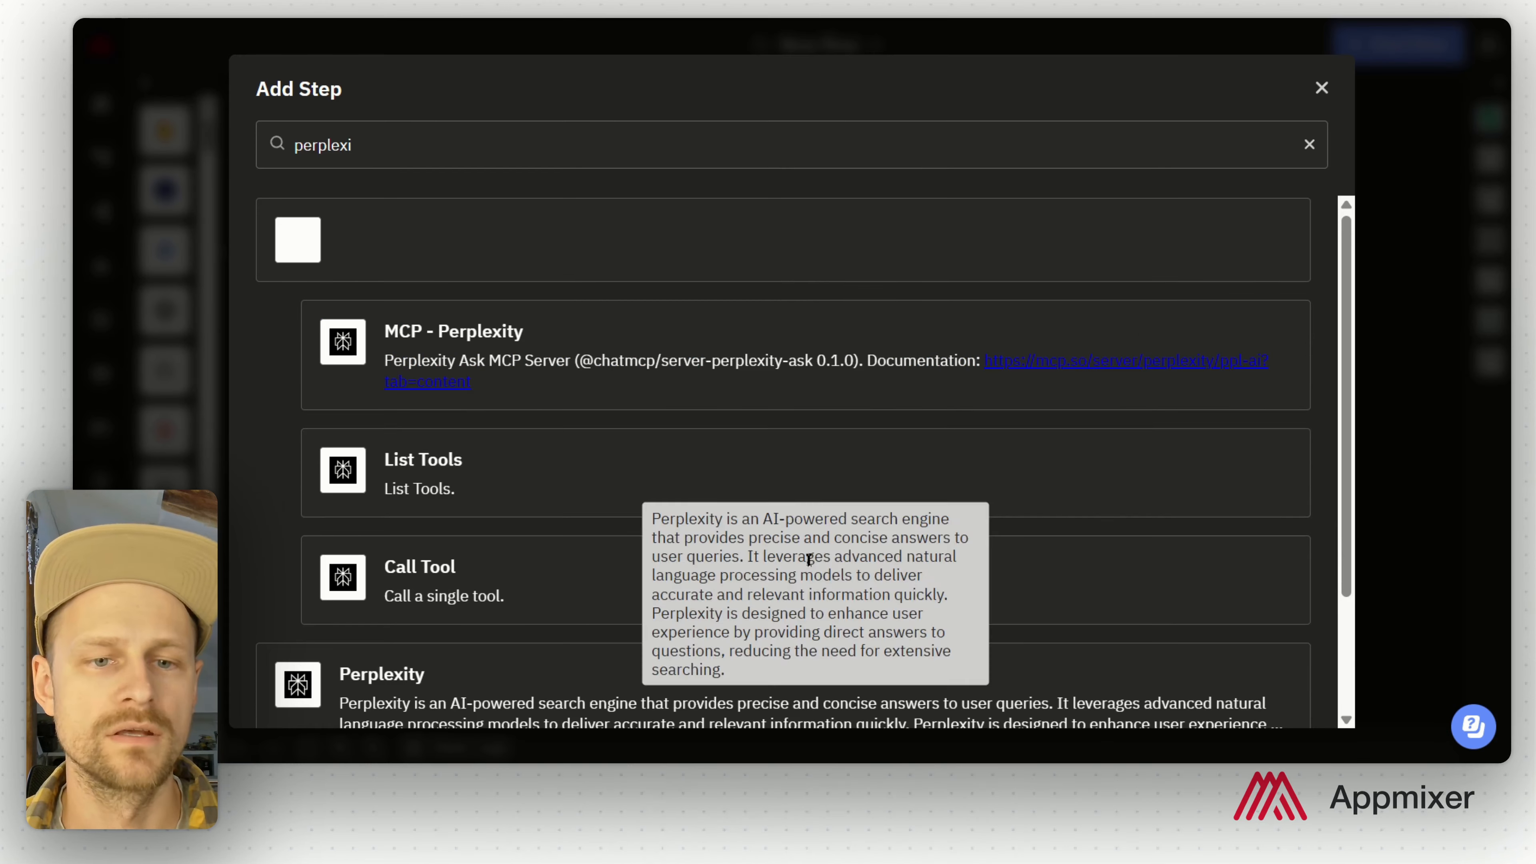
pyautogui.scroll(-2, 796, 487)
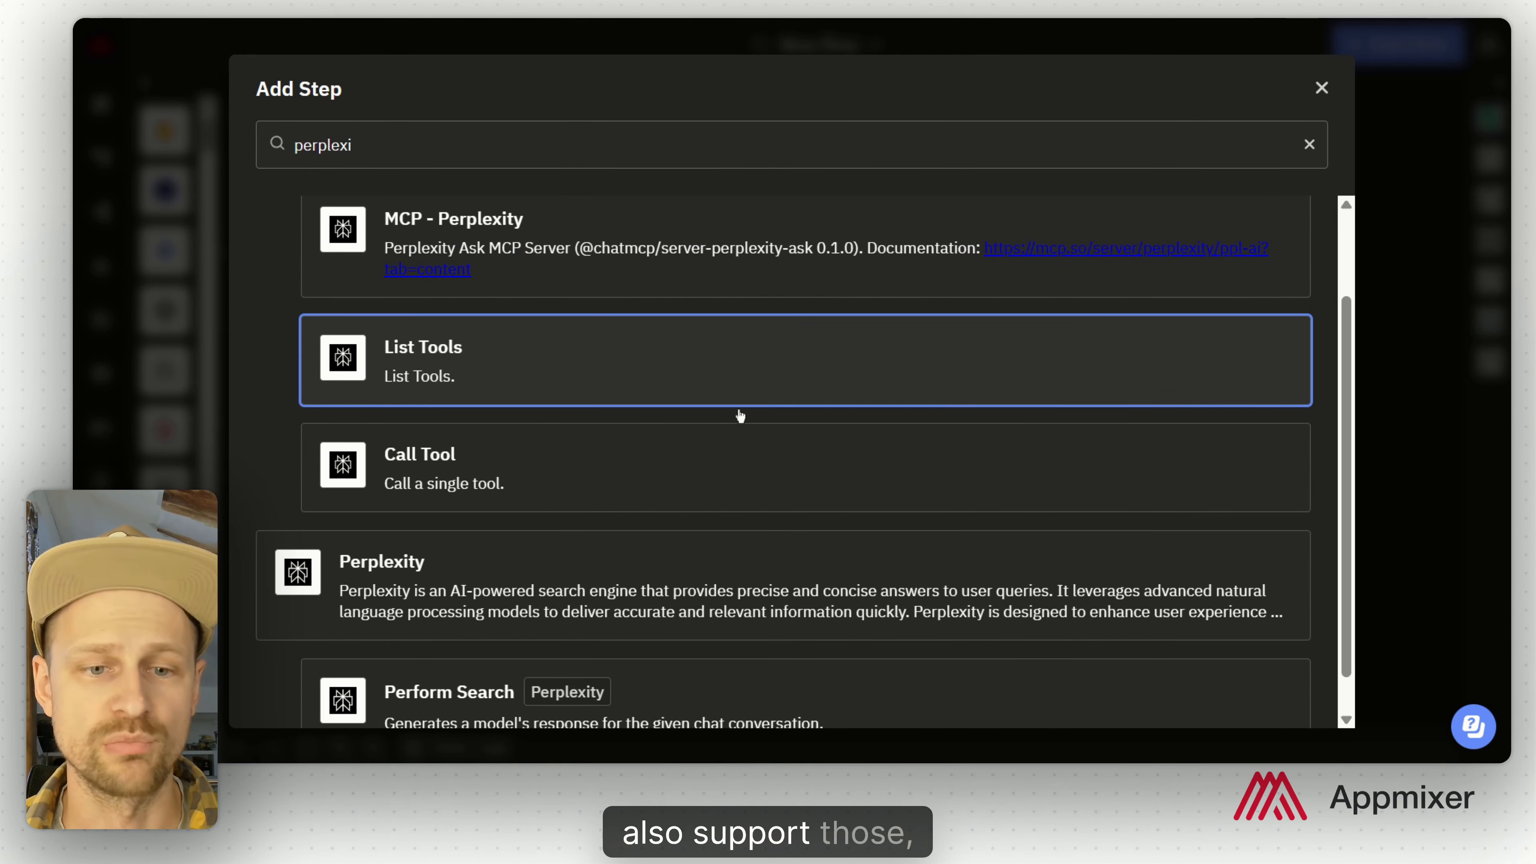
pyautogui.scroll(-1, 755, 446)
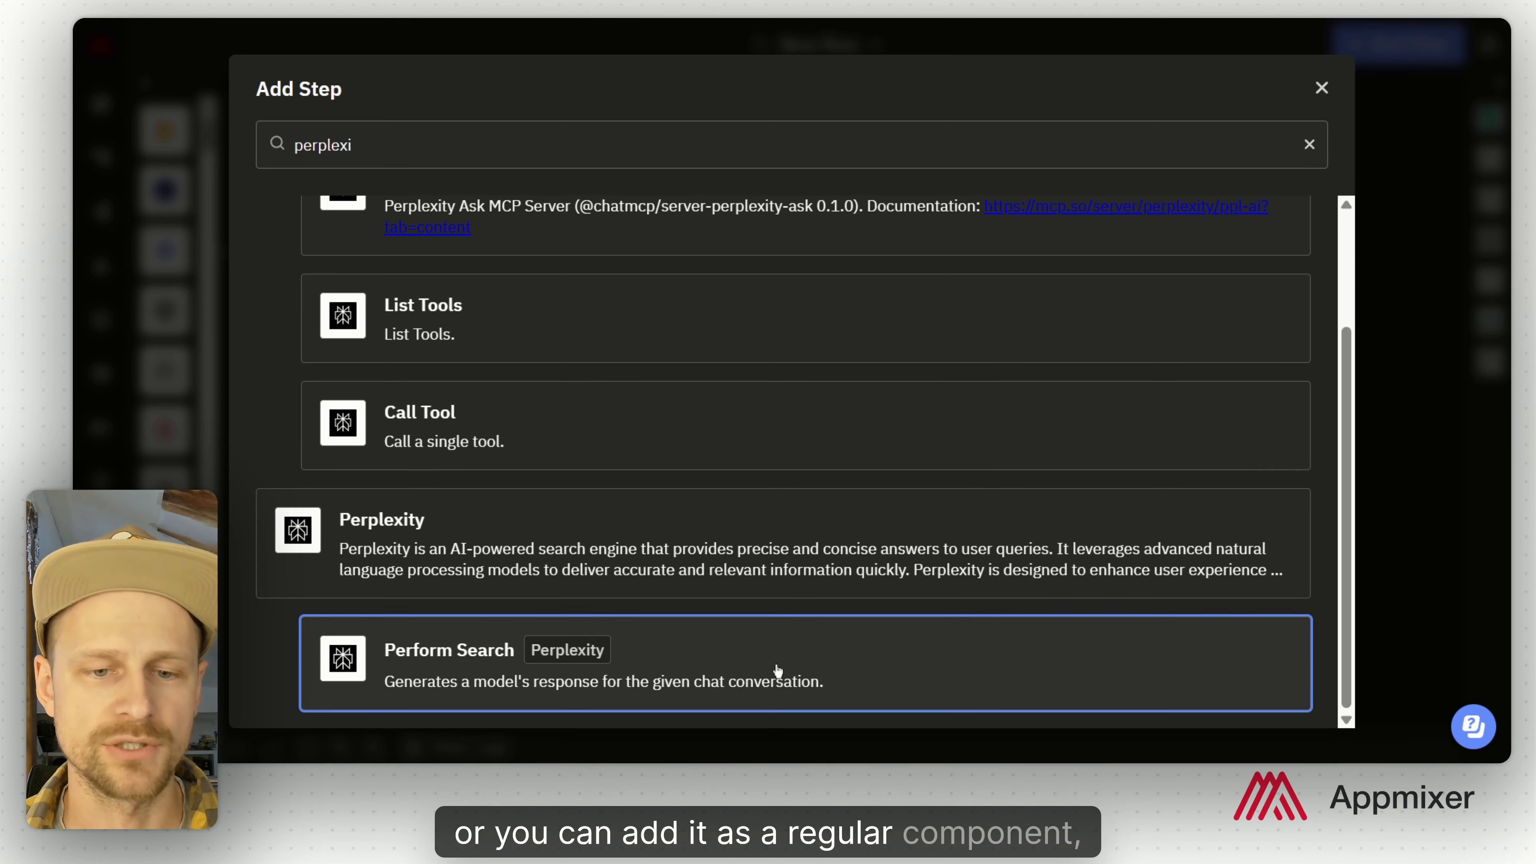
pyautogui.click(776, 670)
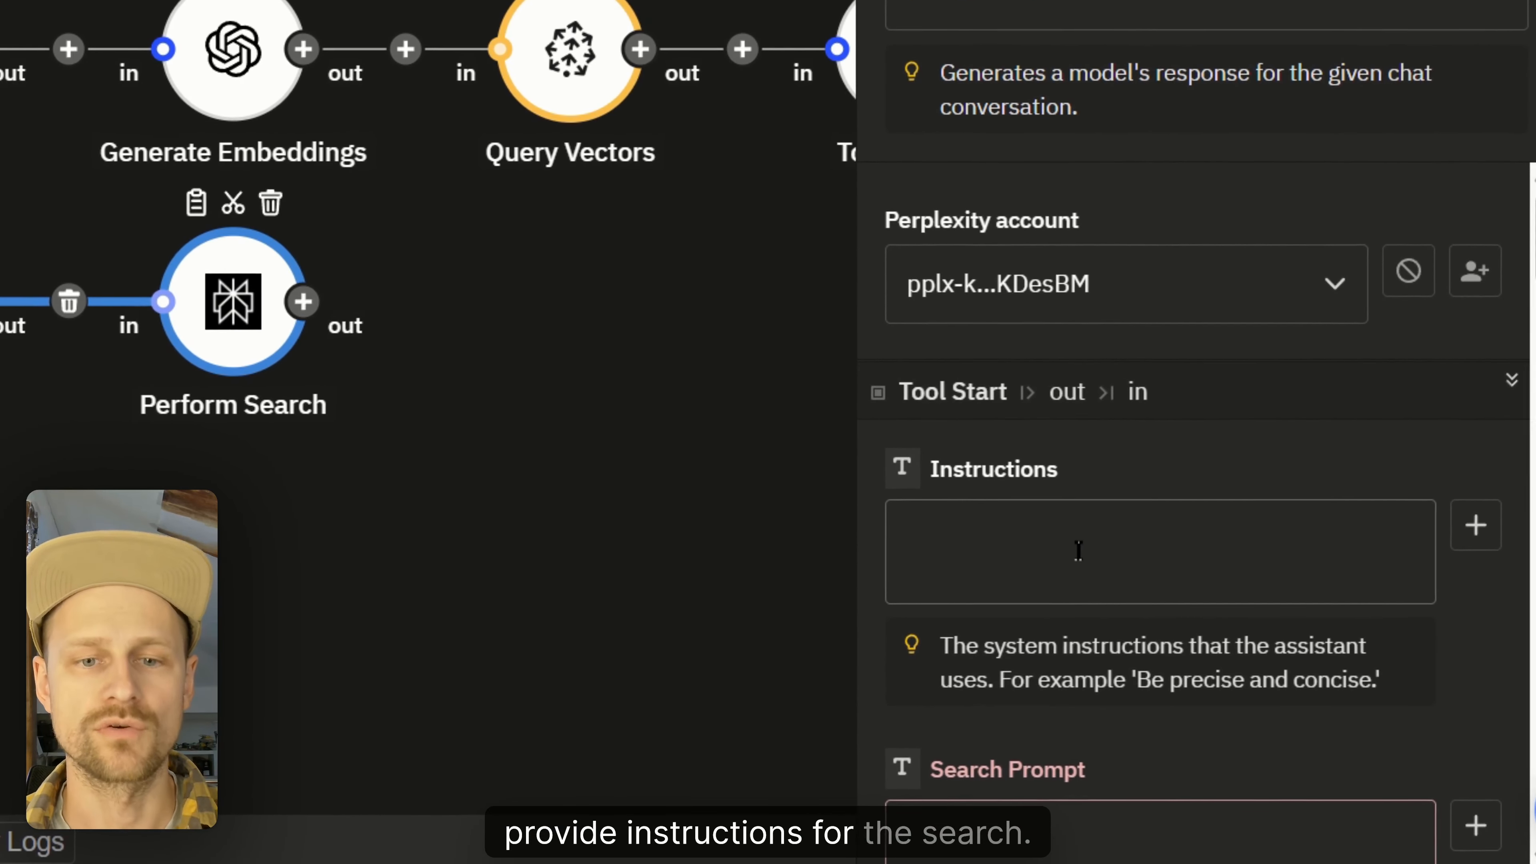
pyautogui.click(1079, 550)
pyautogui.write("Search only through our online documentation and try to find the answer to a support ticket. Each support ticket includes a request (the issue's header) and a description that details what is not working.")
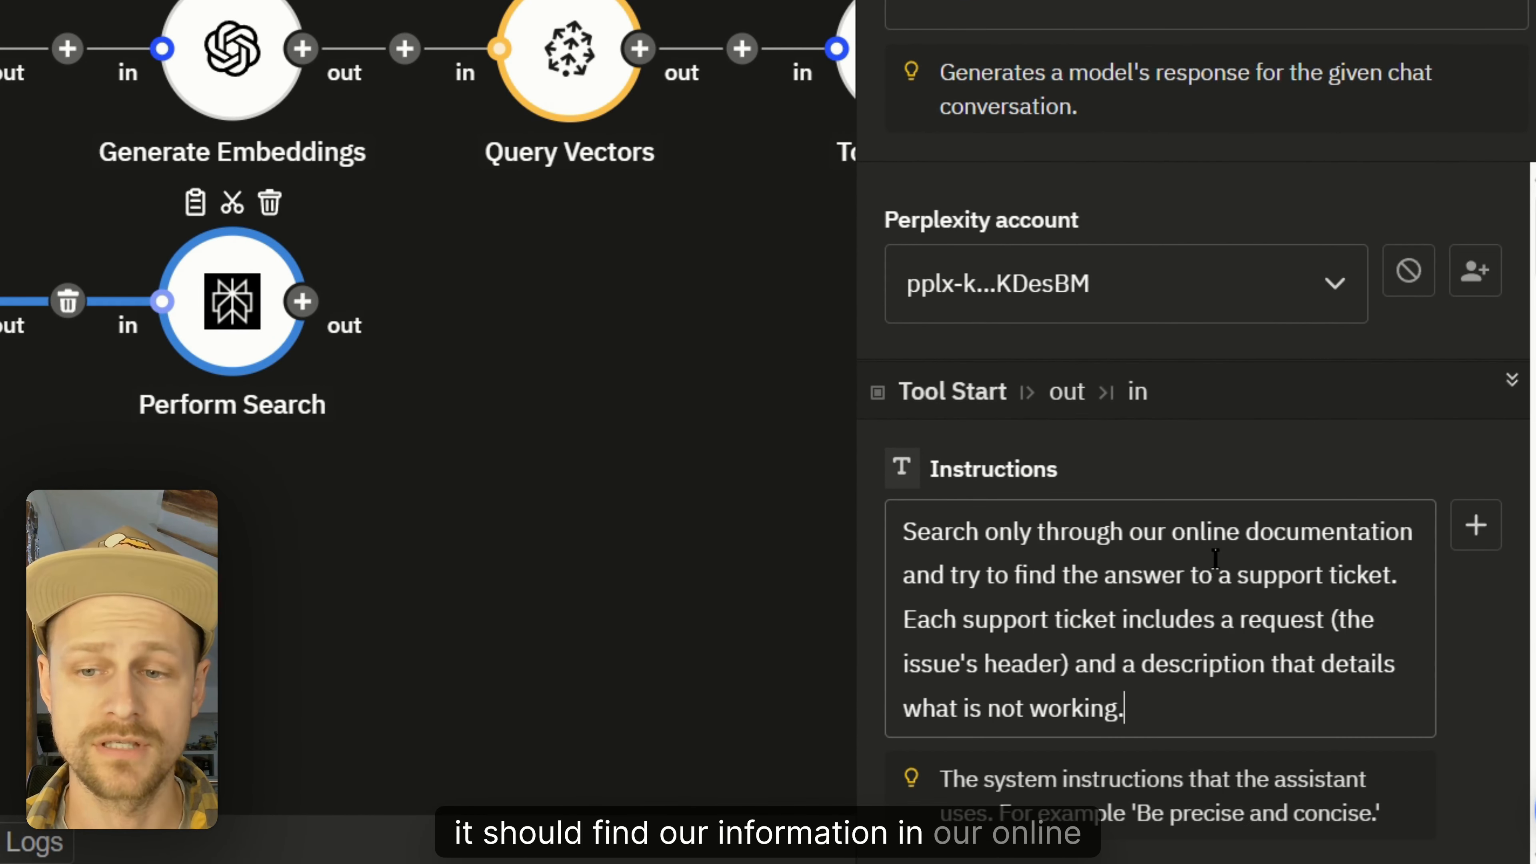
# Step: Fill the search prompt with the sheet's Request and a 'Description:' line with its Description value
pyautogui.scroll(-5, 1161, 514)
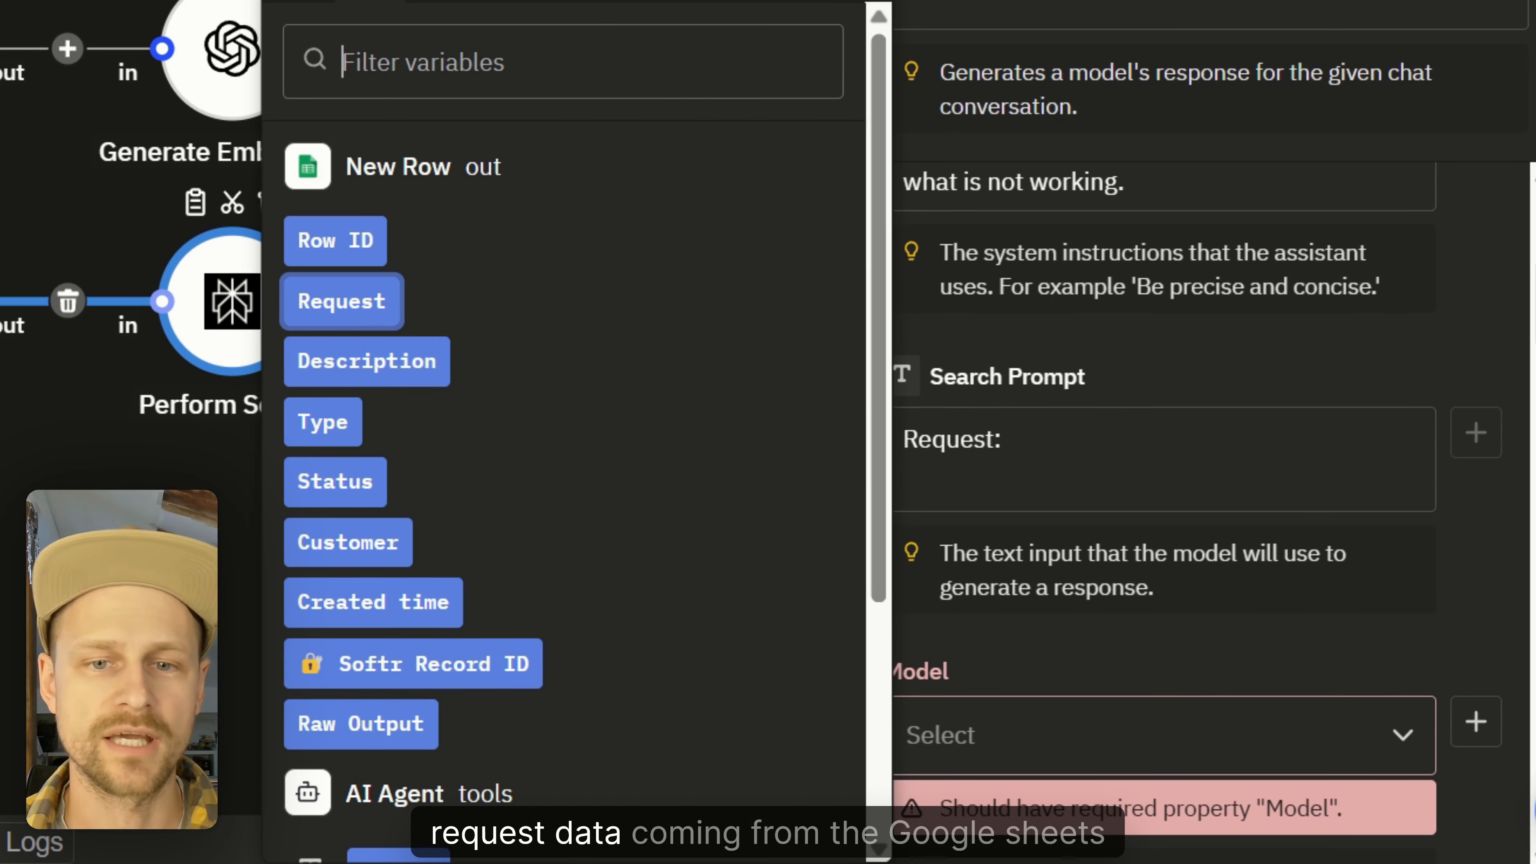
pyautogui.click(341, 300)
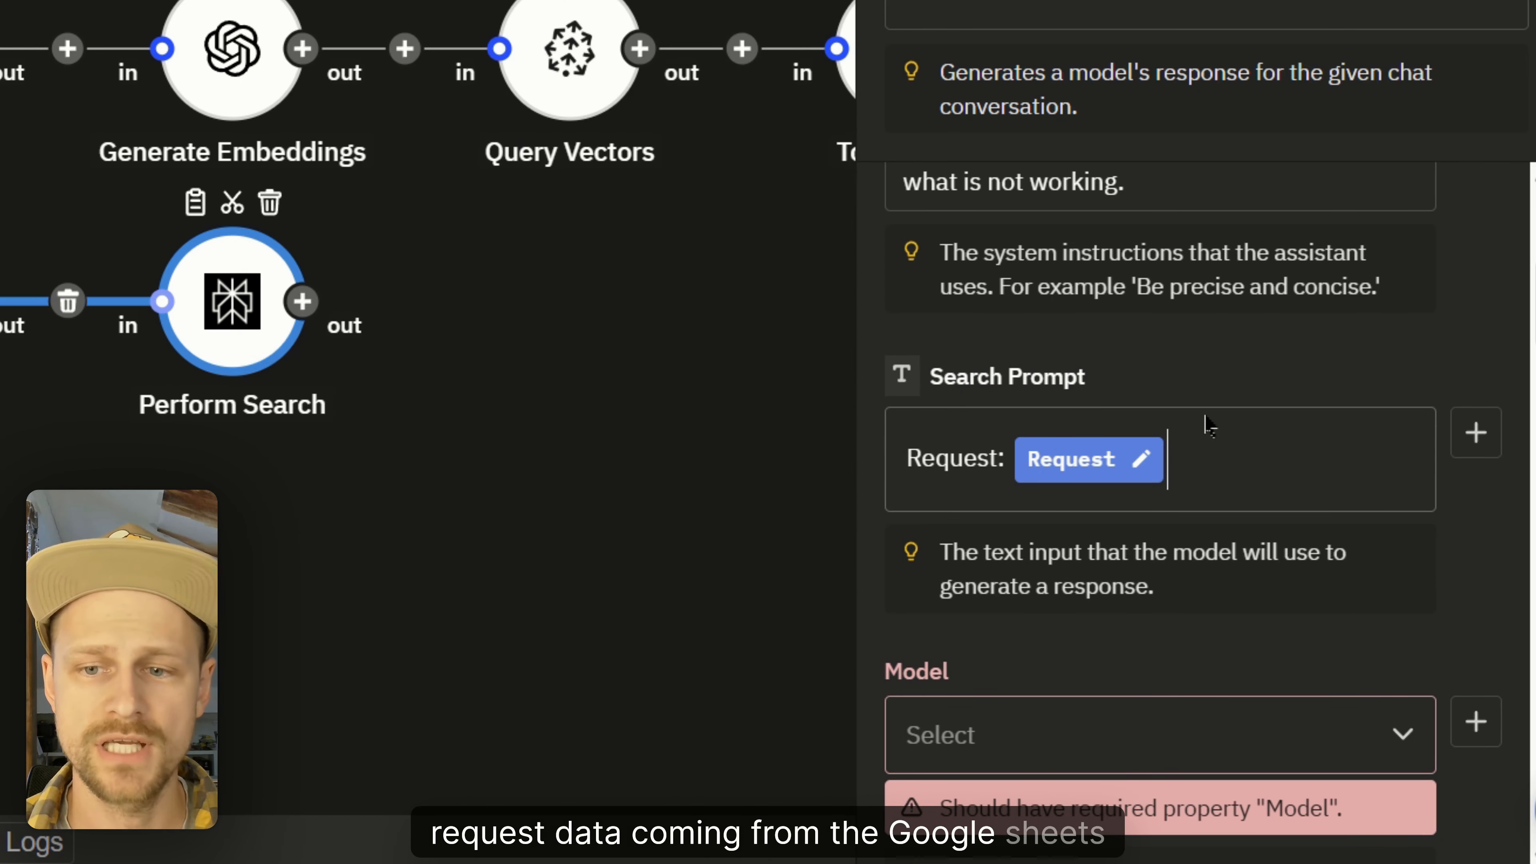
pyautogui.press('Return')
pyautogui.write('Description:')
pyautogui.click(1475, 432)
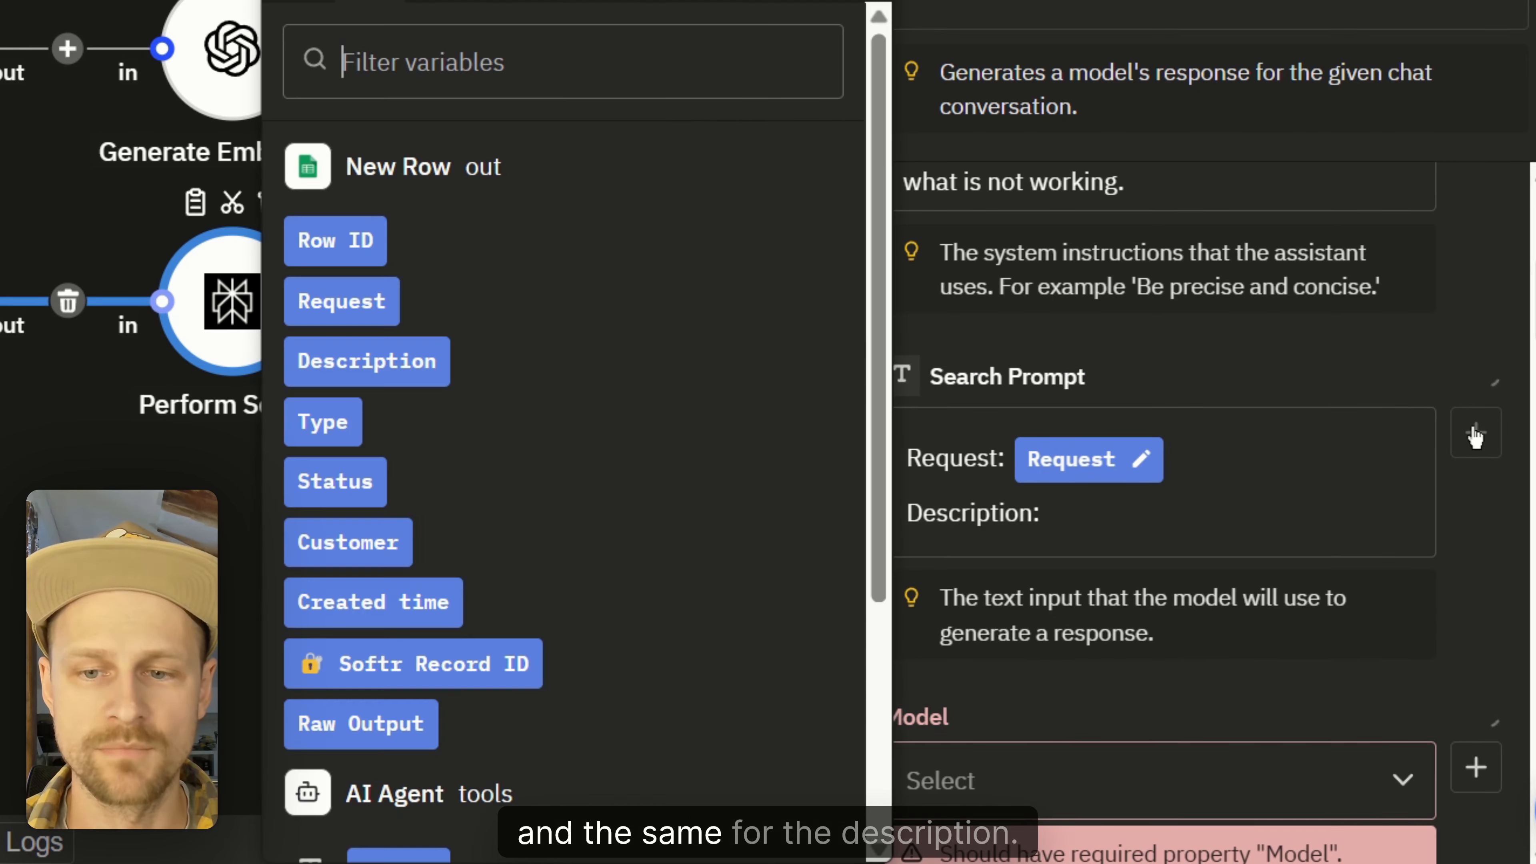
pyautogui.click(387, 375)
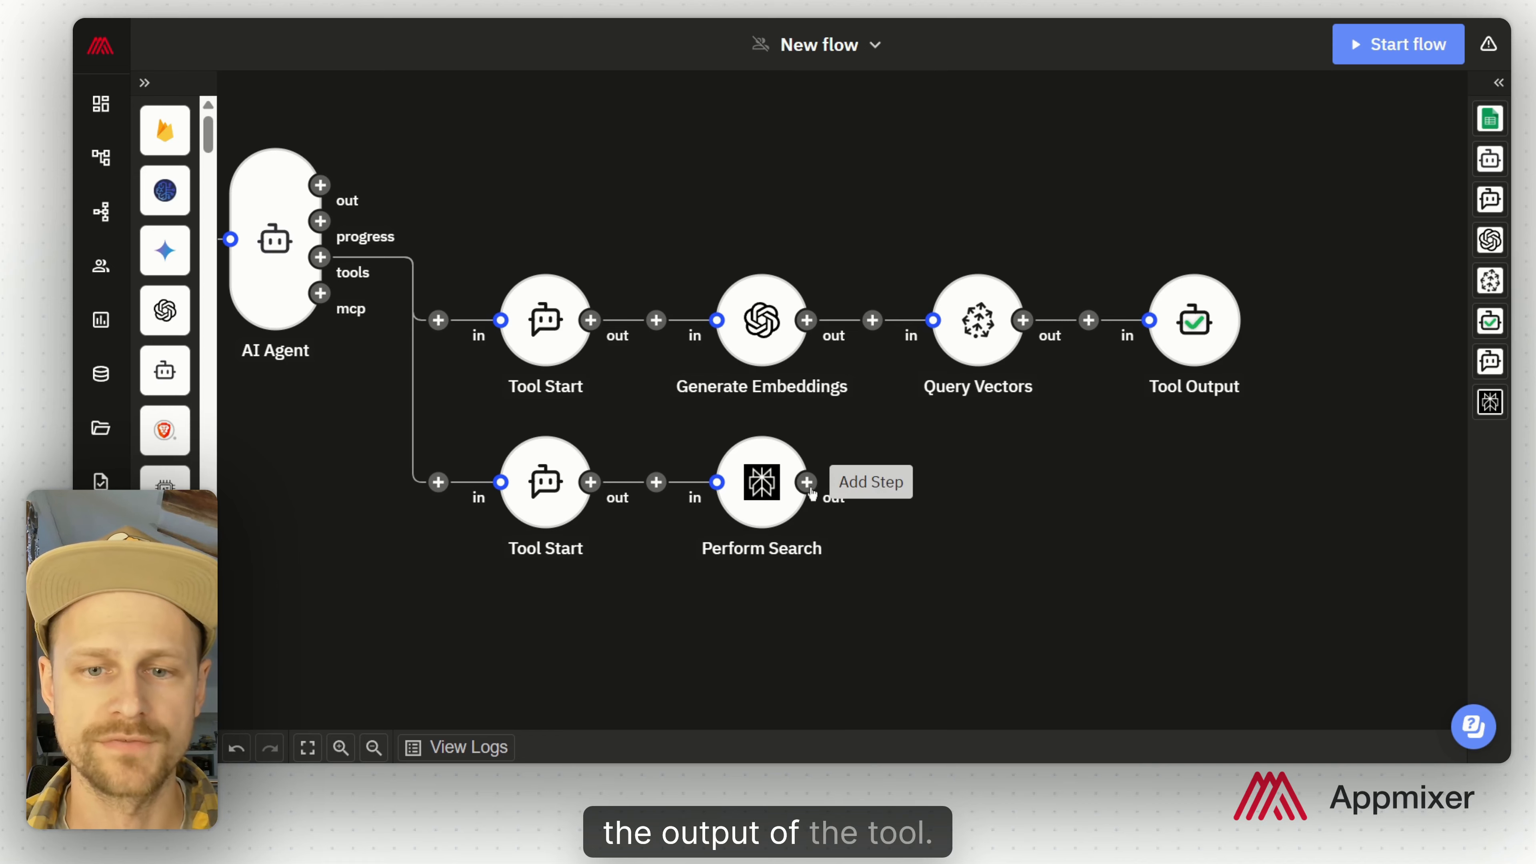
# Step: Close the search branch with a Tool Output returning the Perform Search Result
pyautogui.click(806, 483)
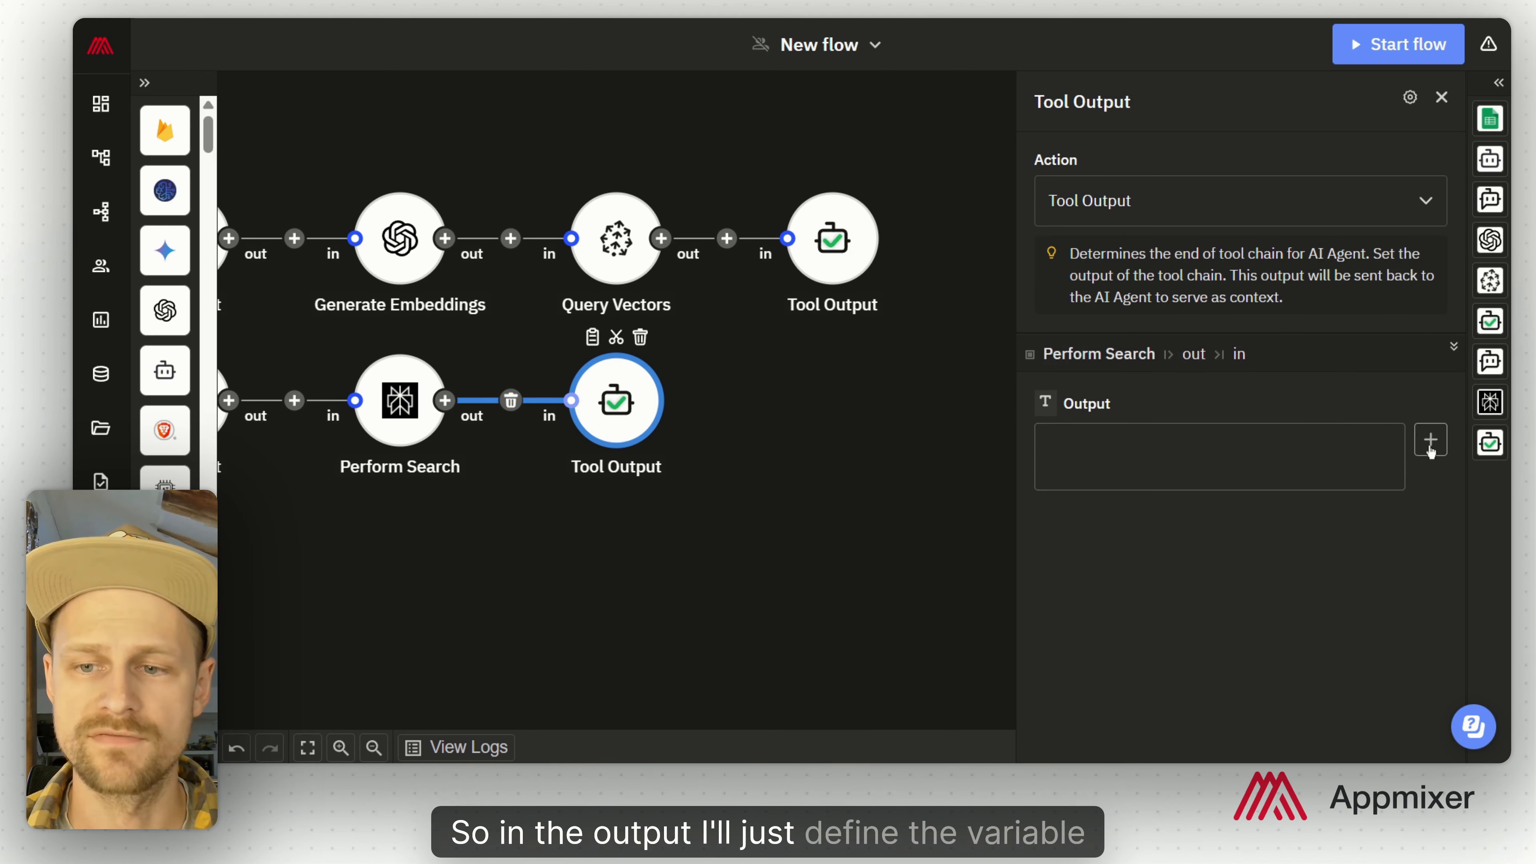
pyautogui.click(1429, 446)
pyautogui.scroll(-5, 856, 479)
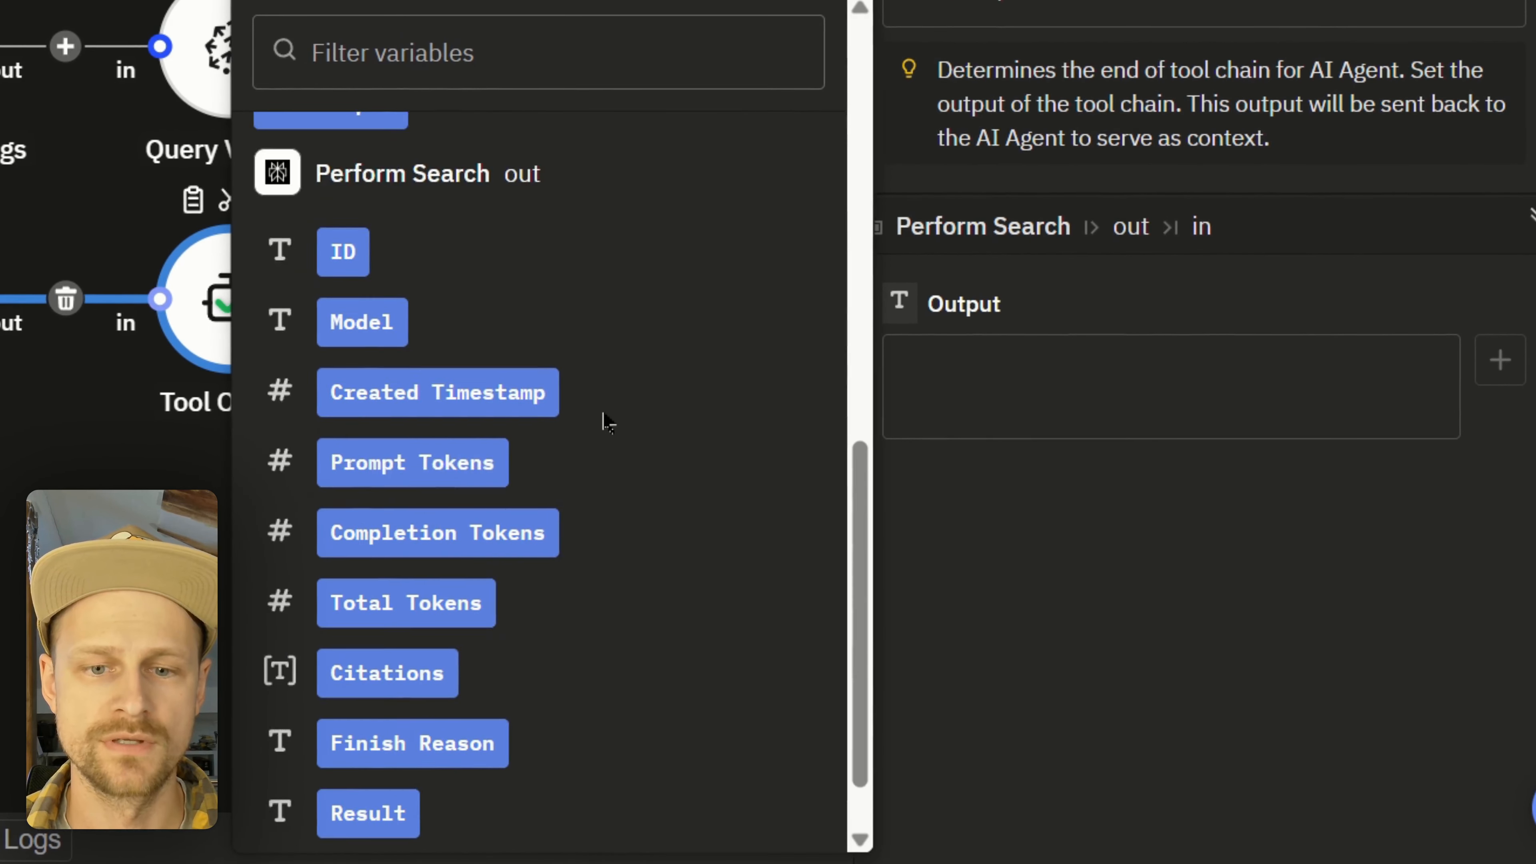
pyautogui.scroll(-1, 605, 421)
pyautogui.scroll(4, 687, 426)
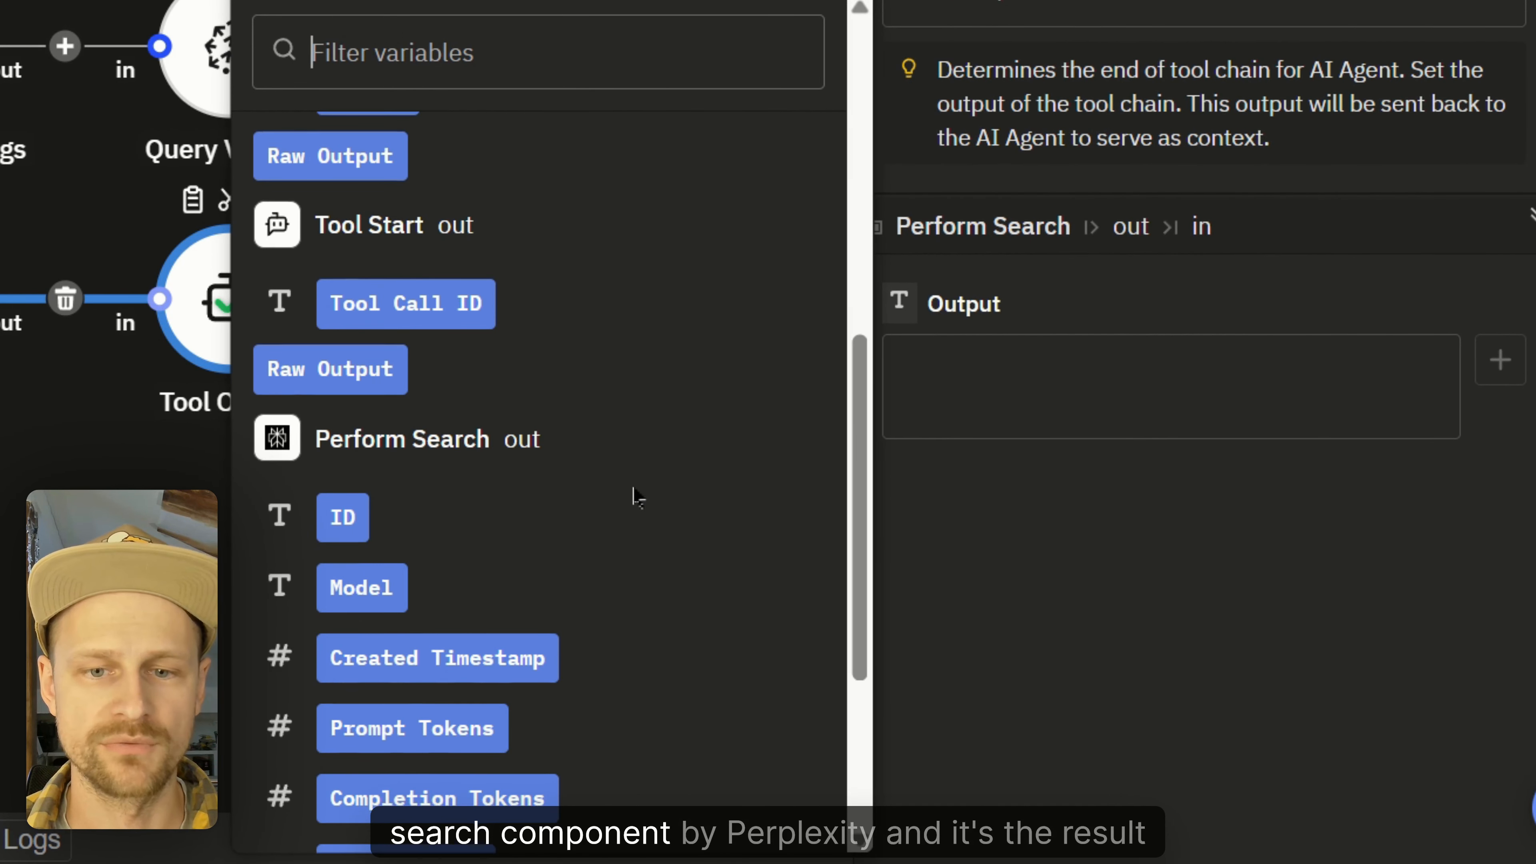
pyautogui.scroll(-4, 635, 505)
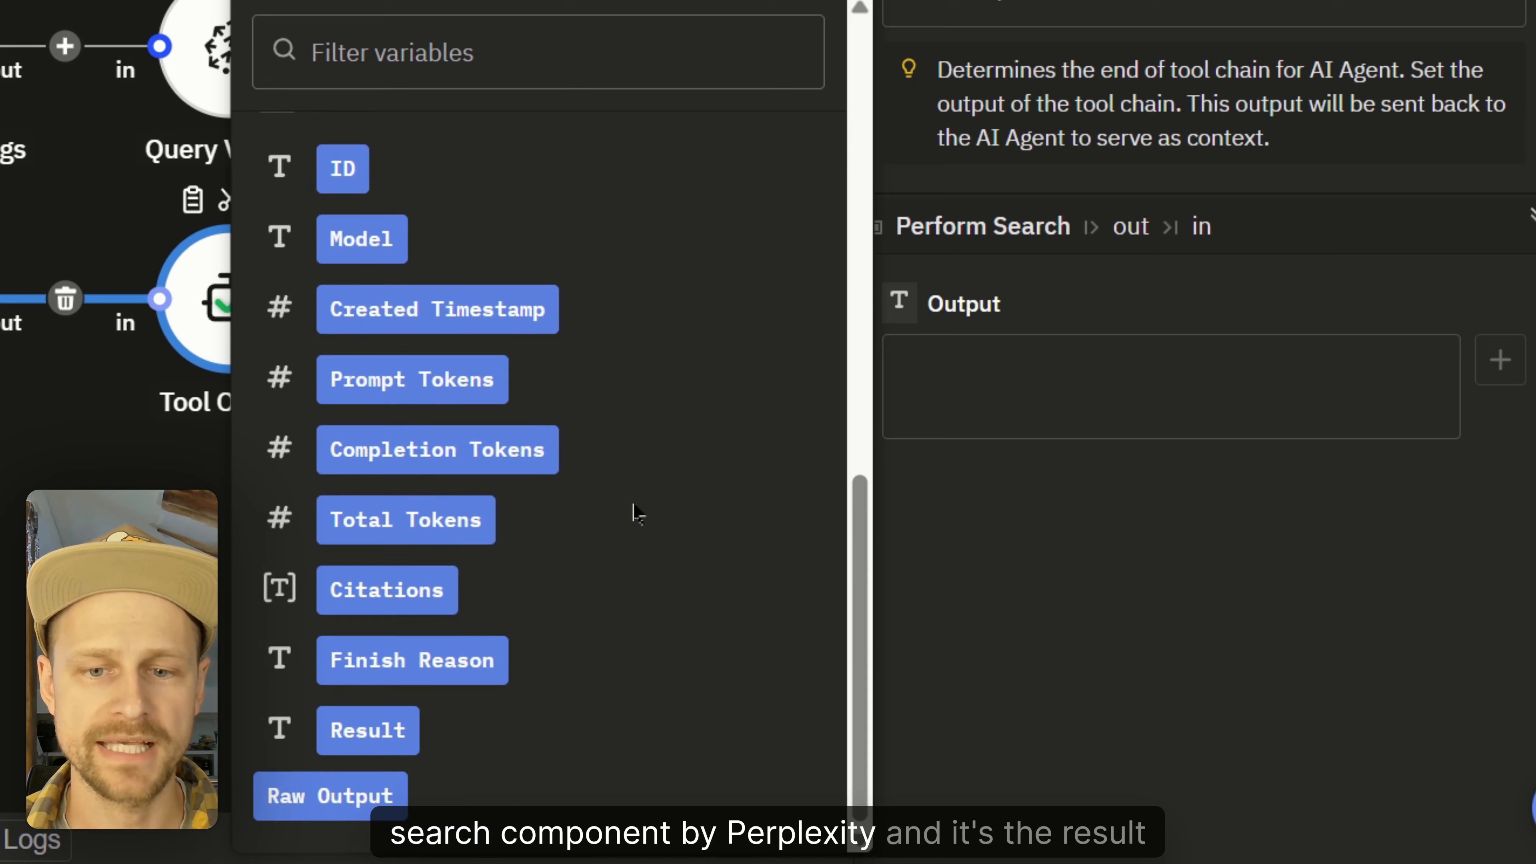
pyautogui.click(387, 733)
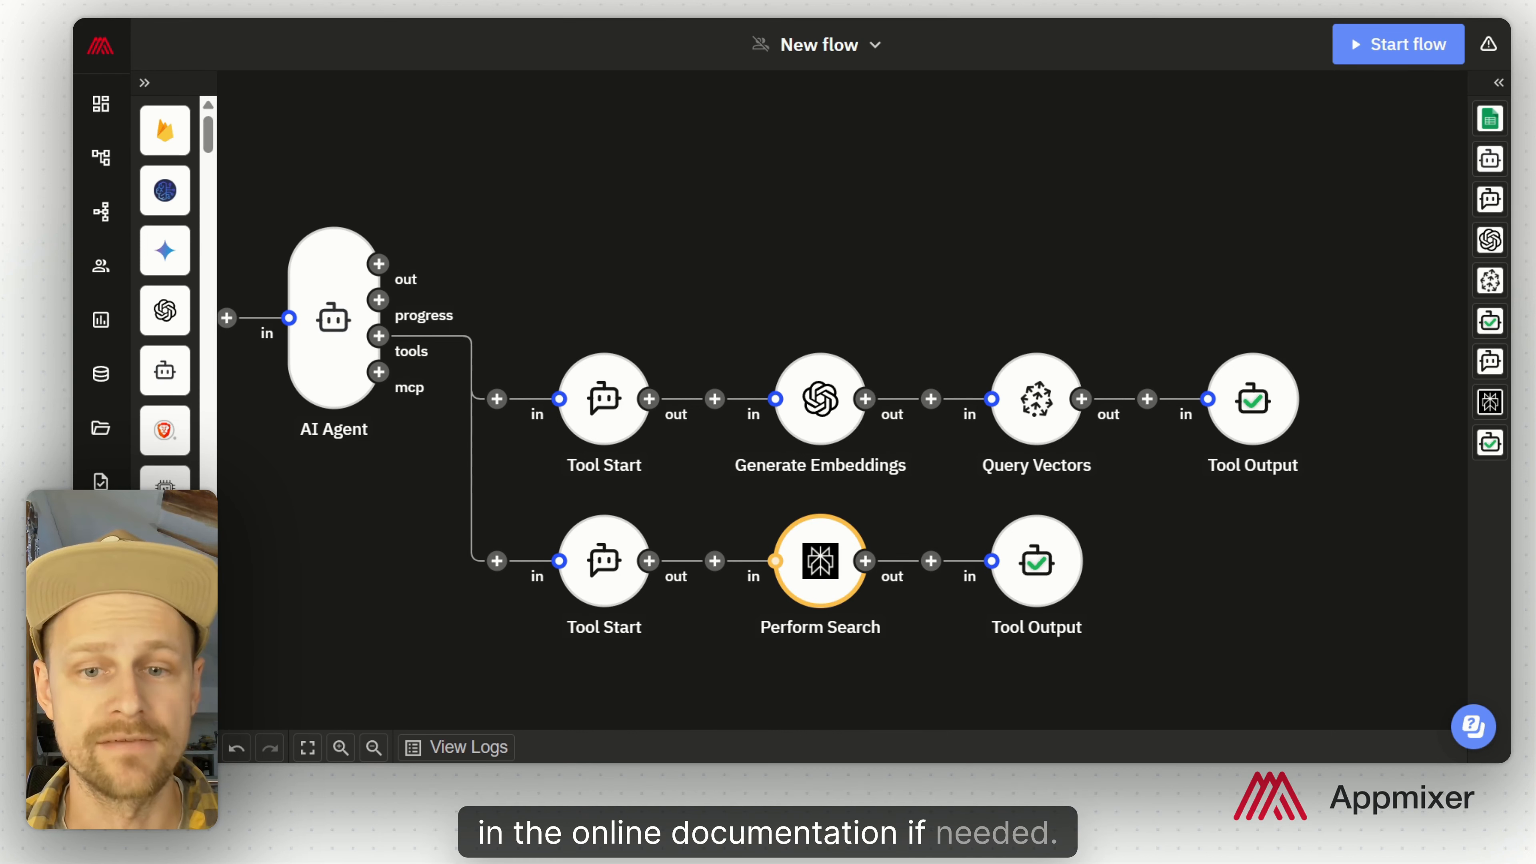
pyautogui.moveTo(556, 151); pyautogui.dragTo(744, 320)
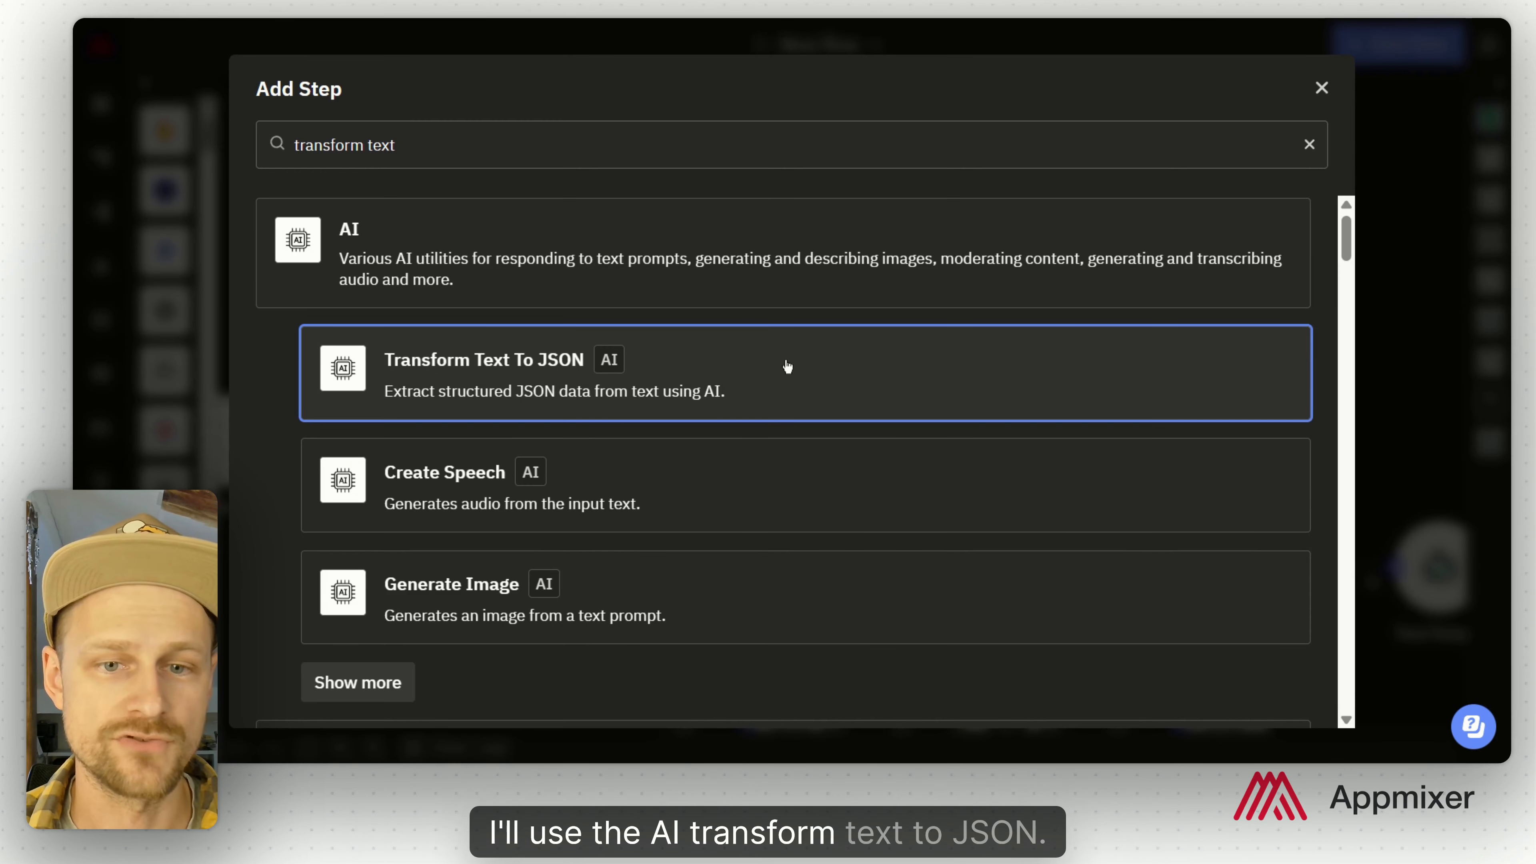
# Step: Add a Transform Text To JSON step whose Text input is the AI Agent's Answer
pyautogui.click(786, 362)
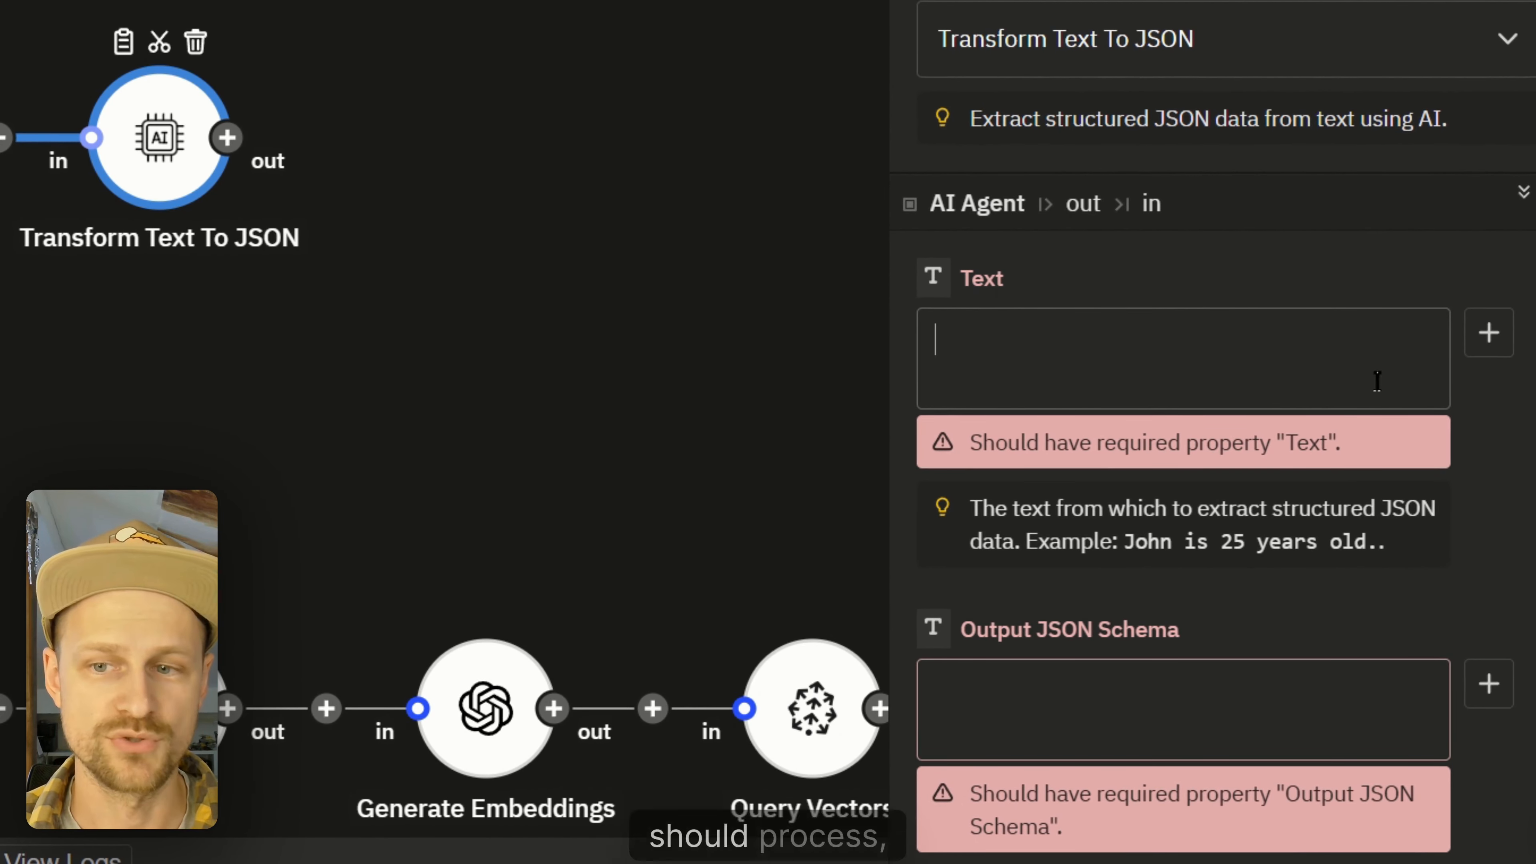
pyautogui.click(1489, 332)
pyautogui.scroll(-5, 629, 658)
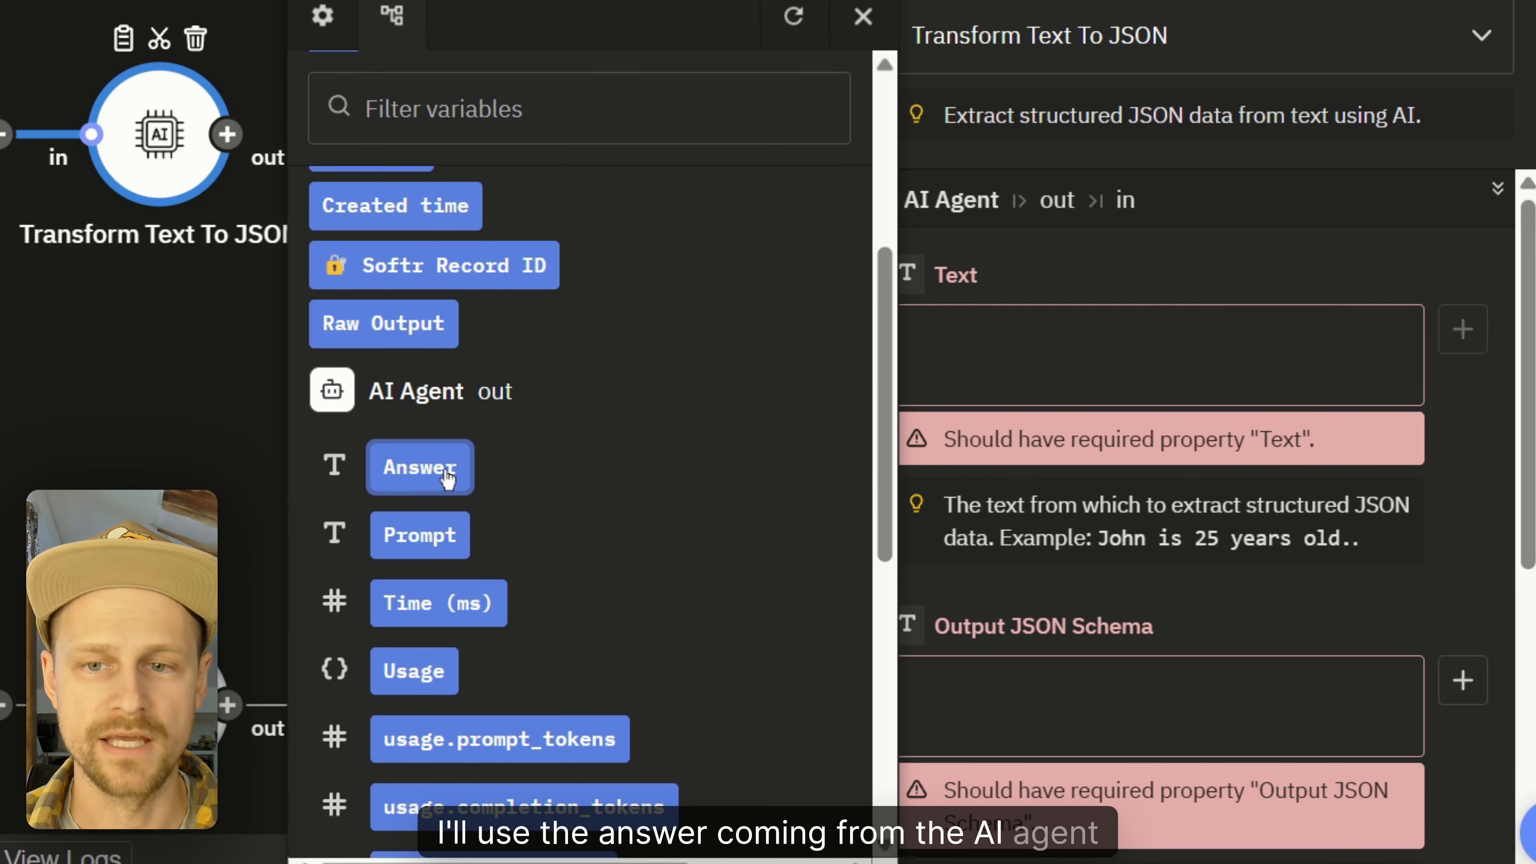
pyautogui.click(448, 478)
pyautogui.scroll(-4, 1302, 384)
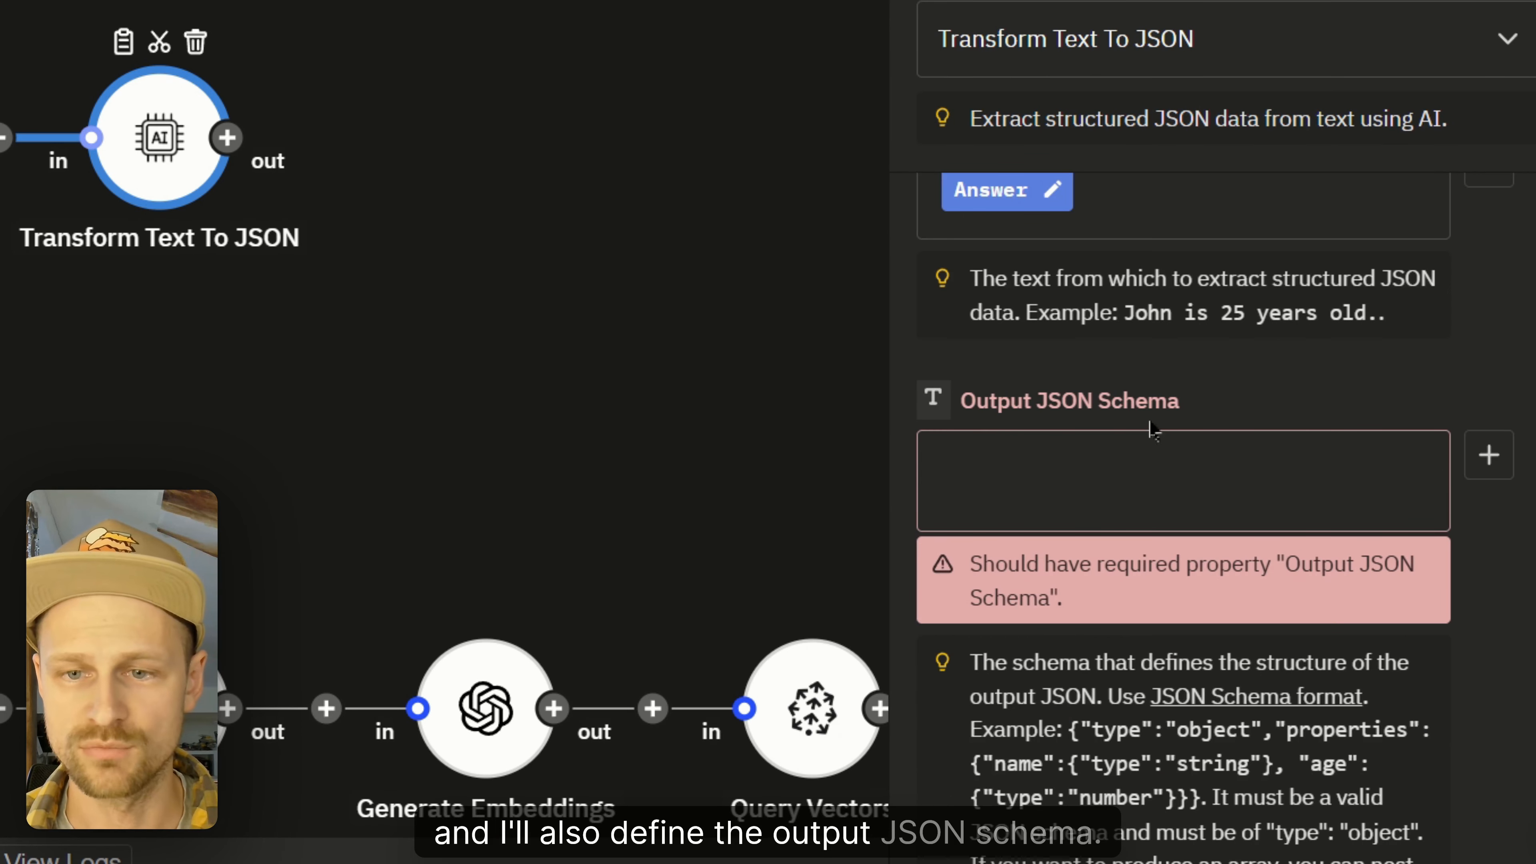
# Step: Paste the output JSON schema defining customerEmail, emailSubject and emailBody
pyautogui.click(1159, 467)
pyautogui.hotkey('ctrl', 'v')
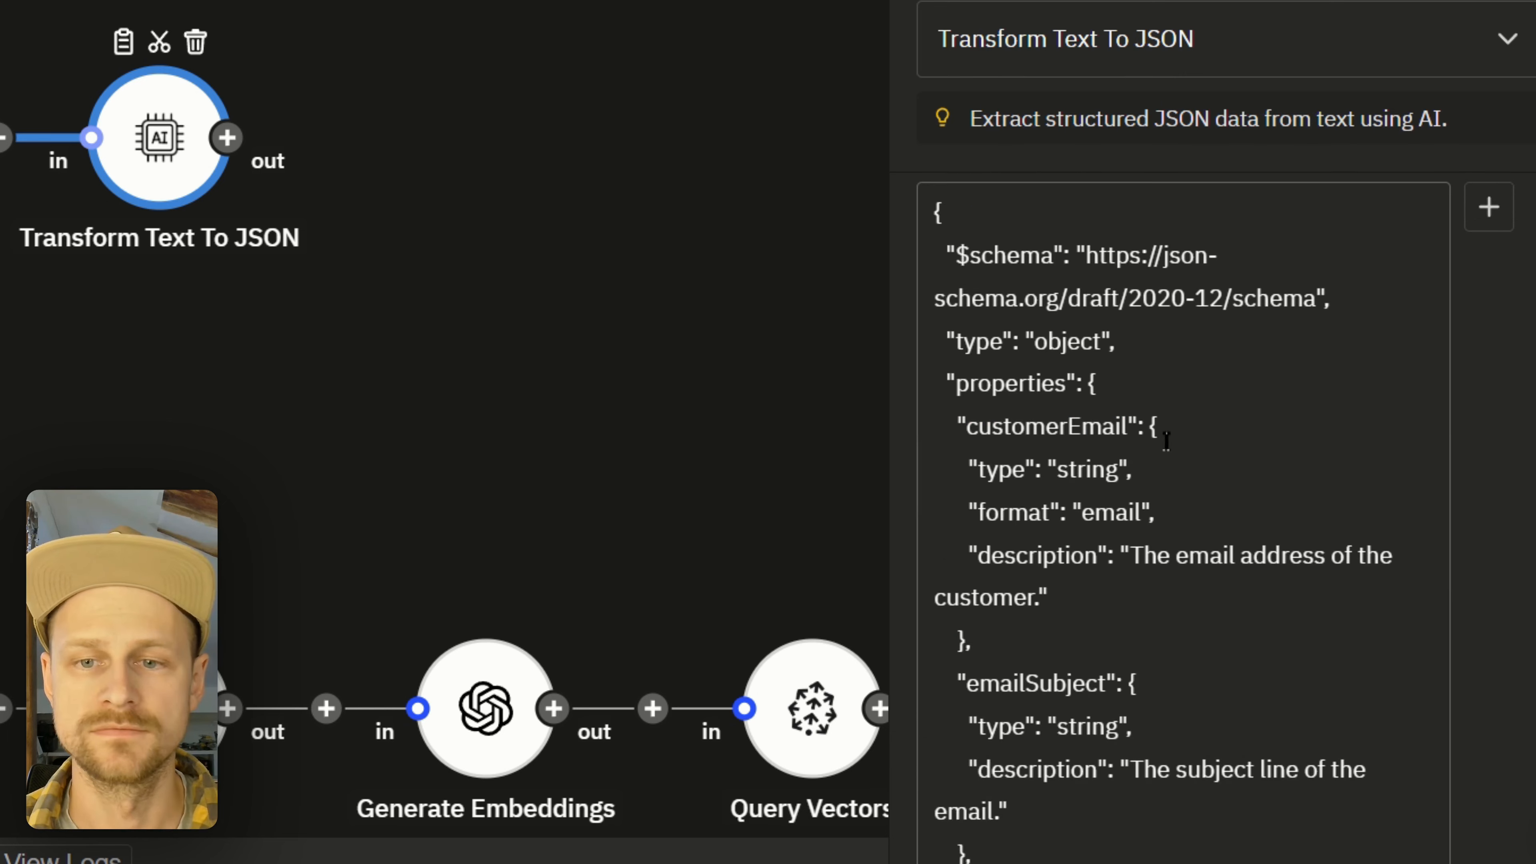
pyautogui.moveTo(996, 416); pyautogui.dragTo(1128, 426)
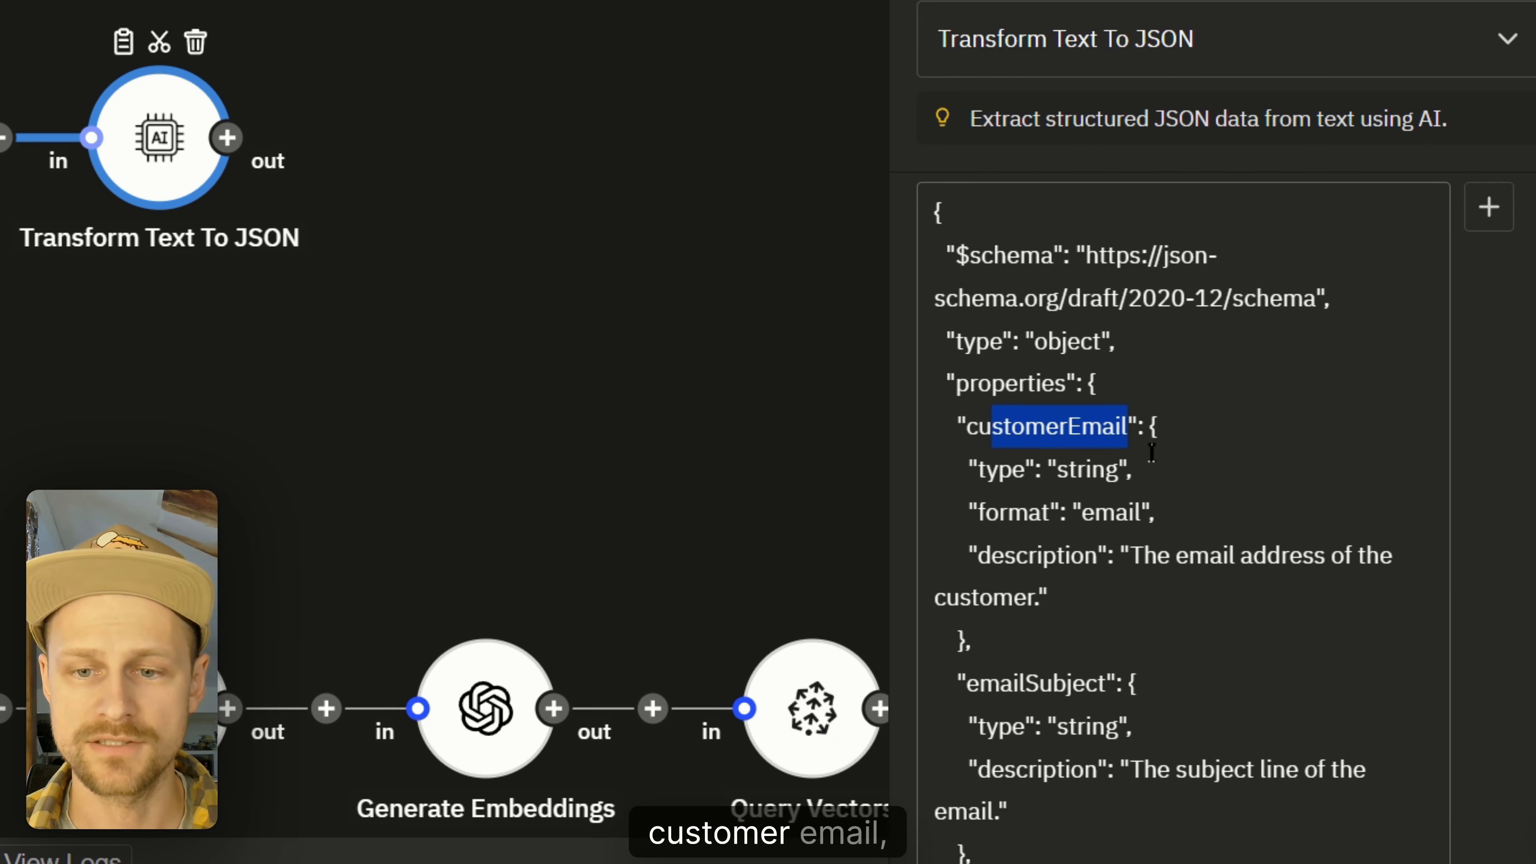
pyautogui.scroll(-3, 1033, 505)
pyautogui.moveTo(1003, 513); pyautogui.dragTo(1106, 514)
pyautogui.scroll(-5, 1184, 519)
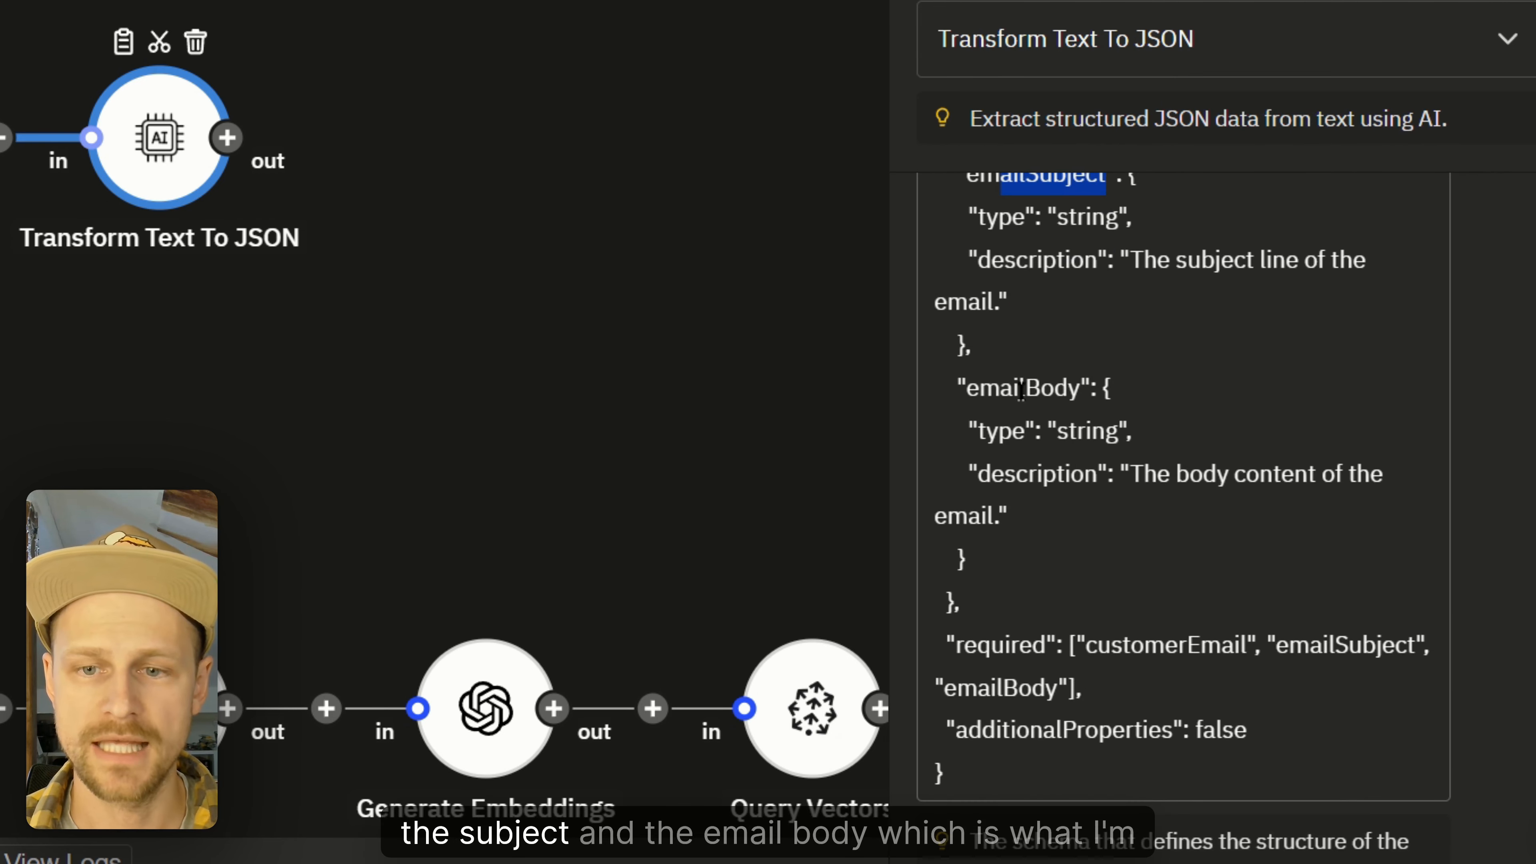
pyautogui.moveTo(978, 387); pyautogui.dragTo(1110, 388)
pyautogui.scroll(-1, 693, 387)
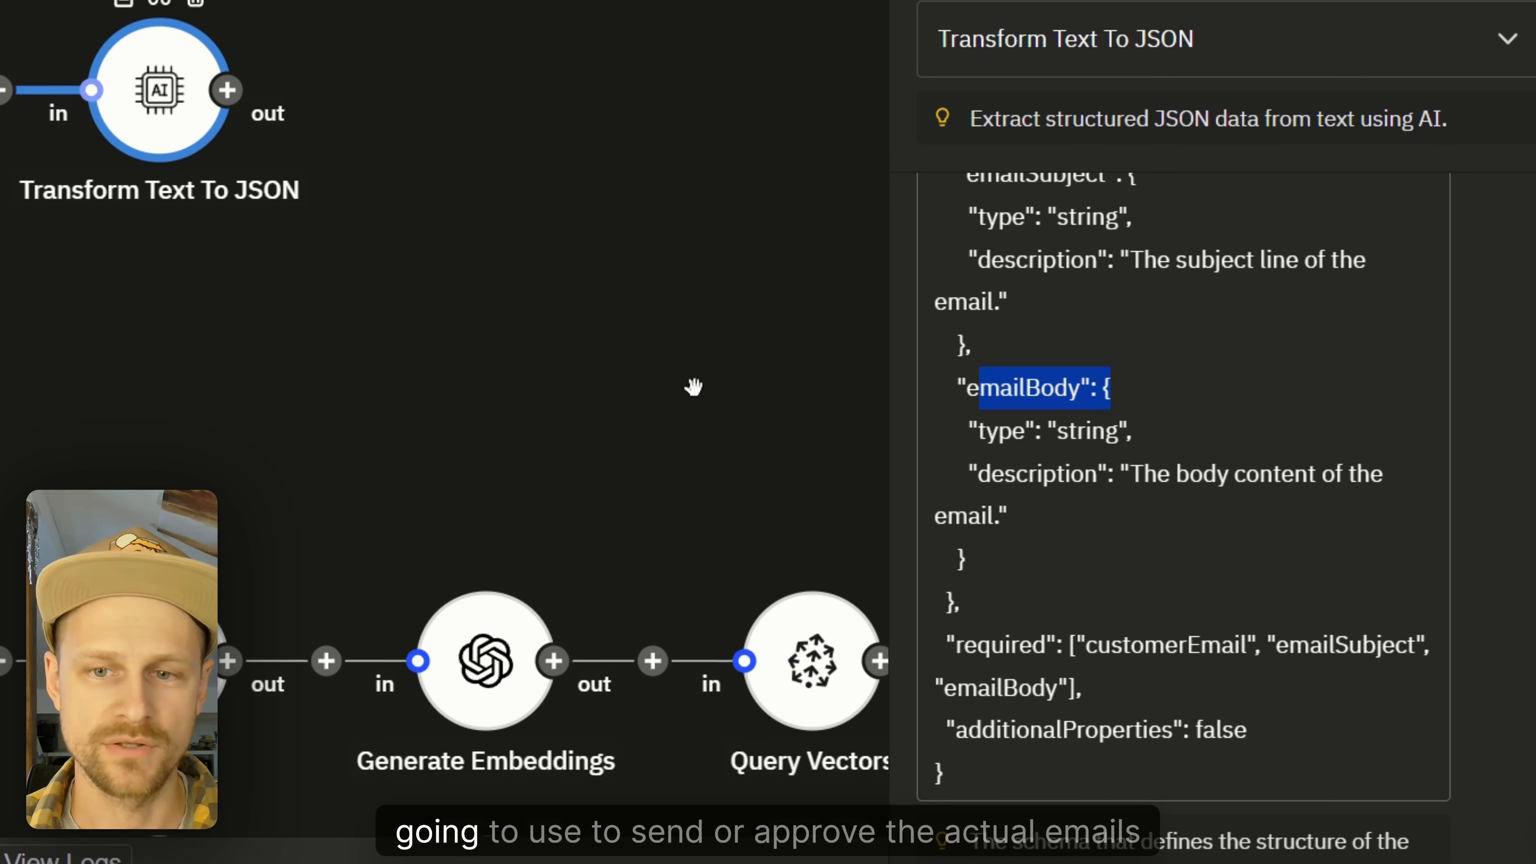
pyautogui.scroll(-3, 693, 387)
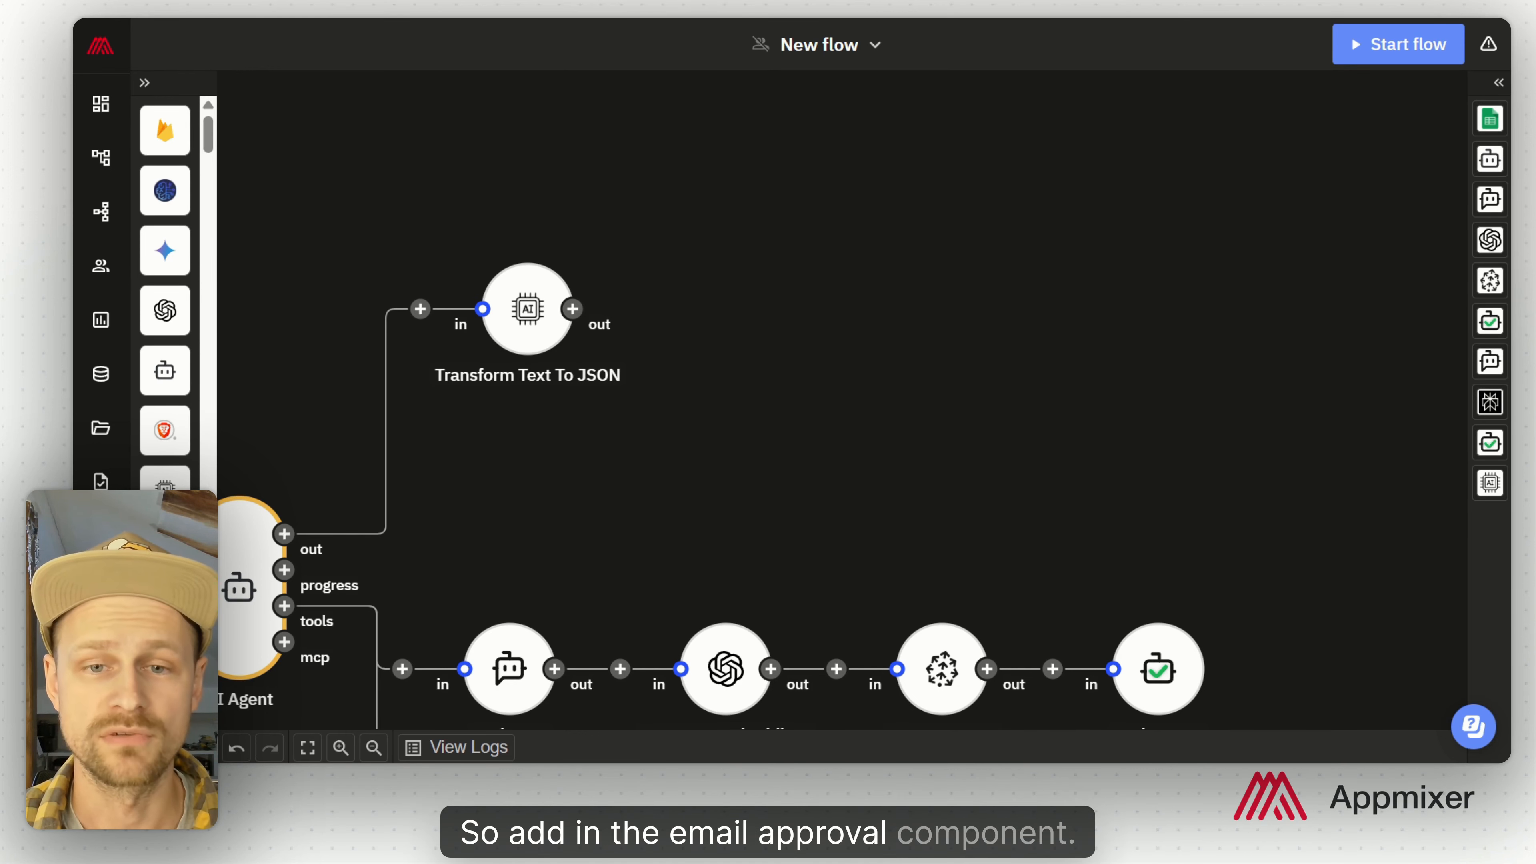
# Step: Add a Request Approval Email step titled 'Suggested ticket resolution:' followed by the Request variable
pyautogui.click(572, 308)
pyautogui.write('approval')
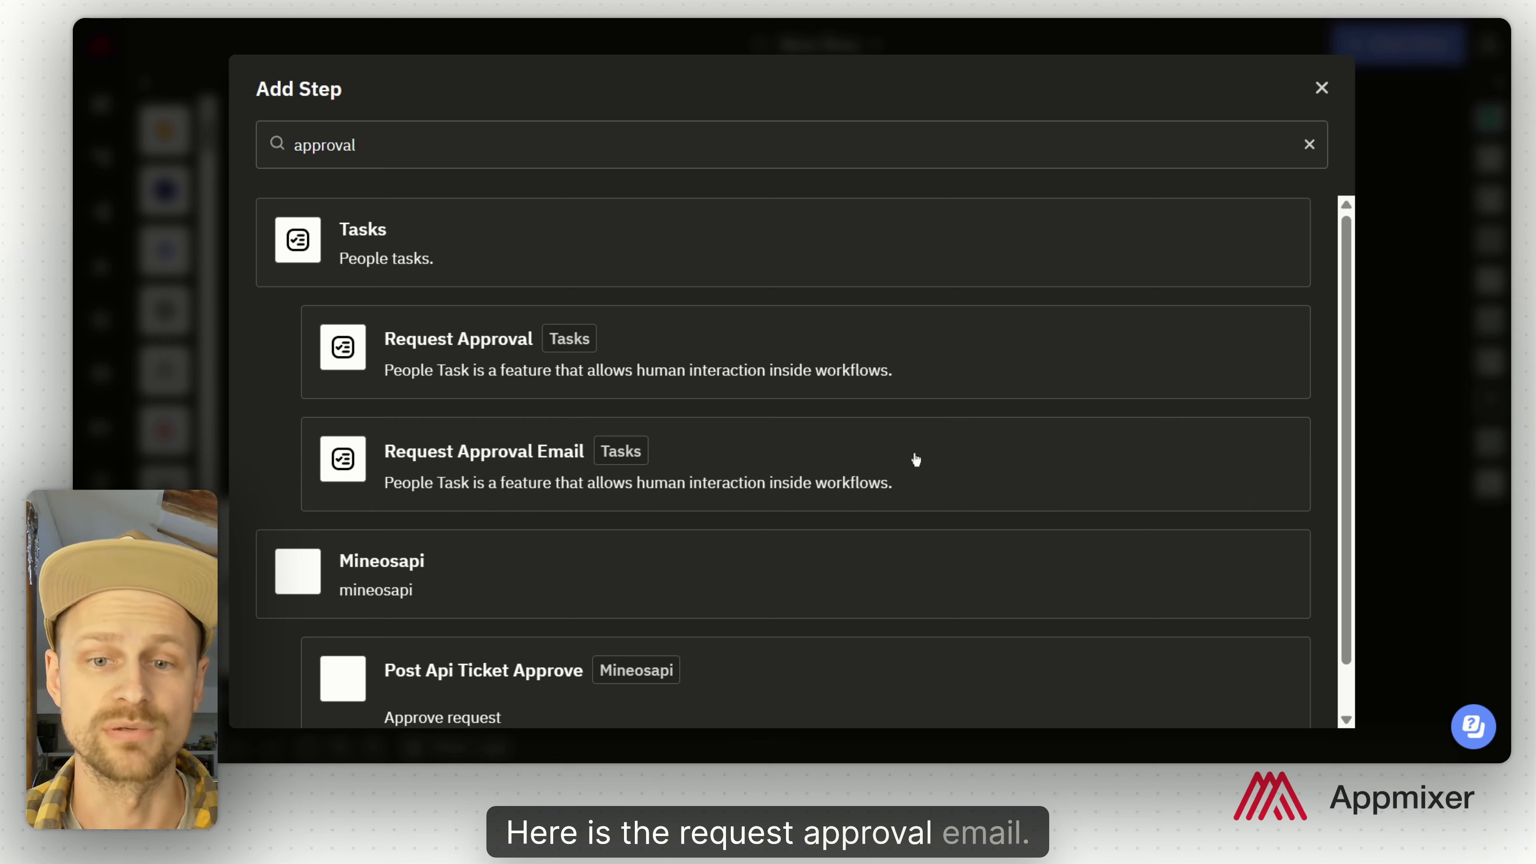
pyautogui.click(916, 459)
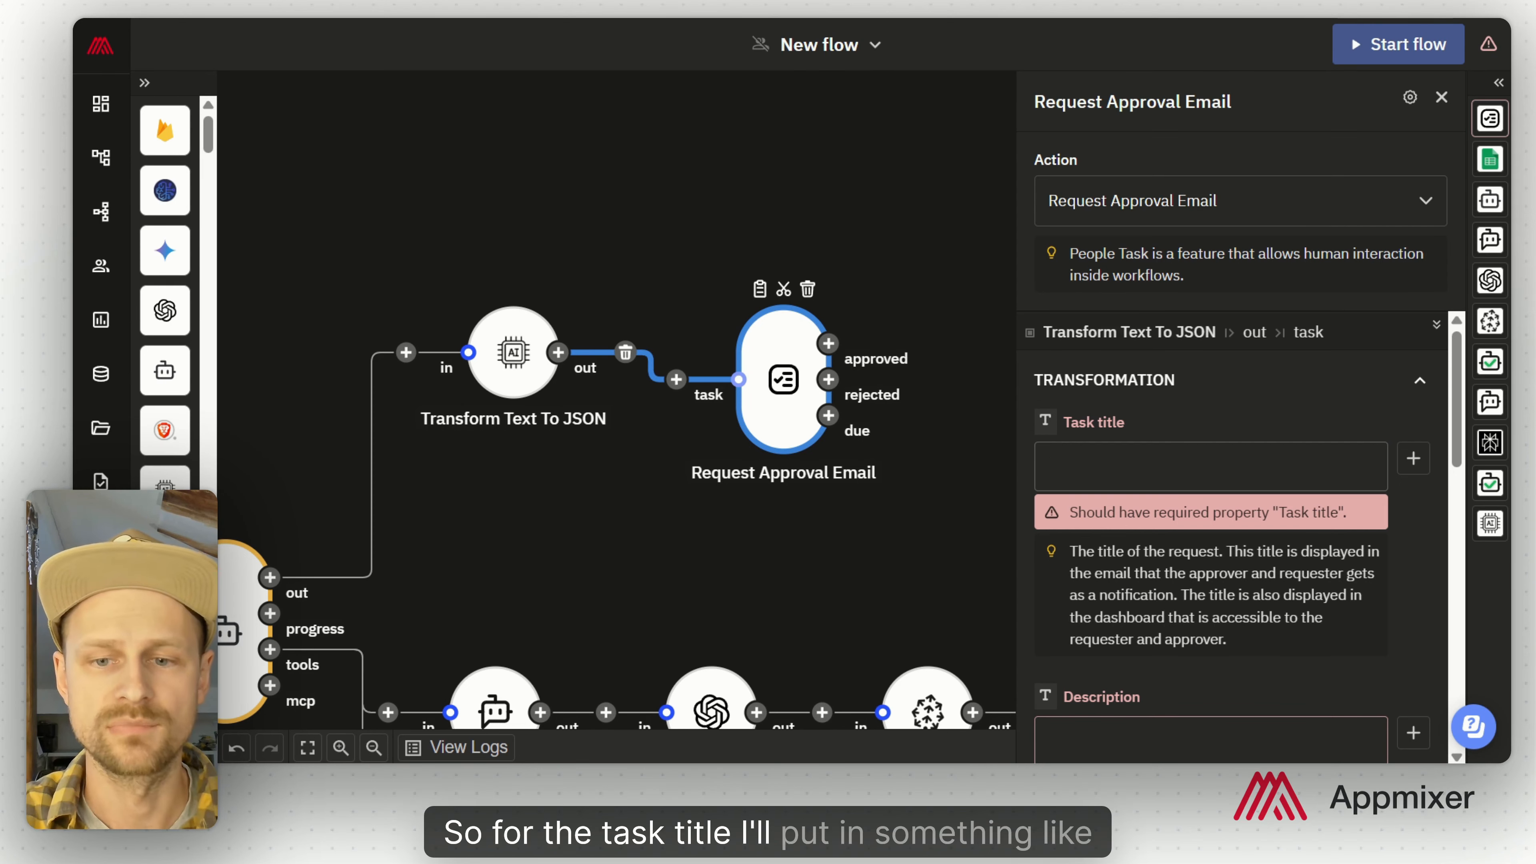
pyautogui.write('Suggeste')
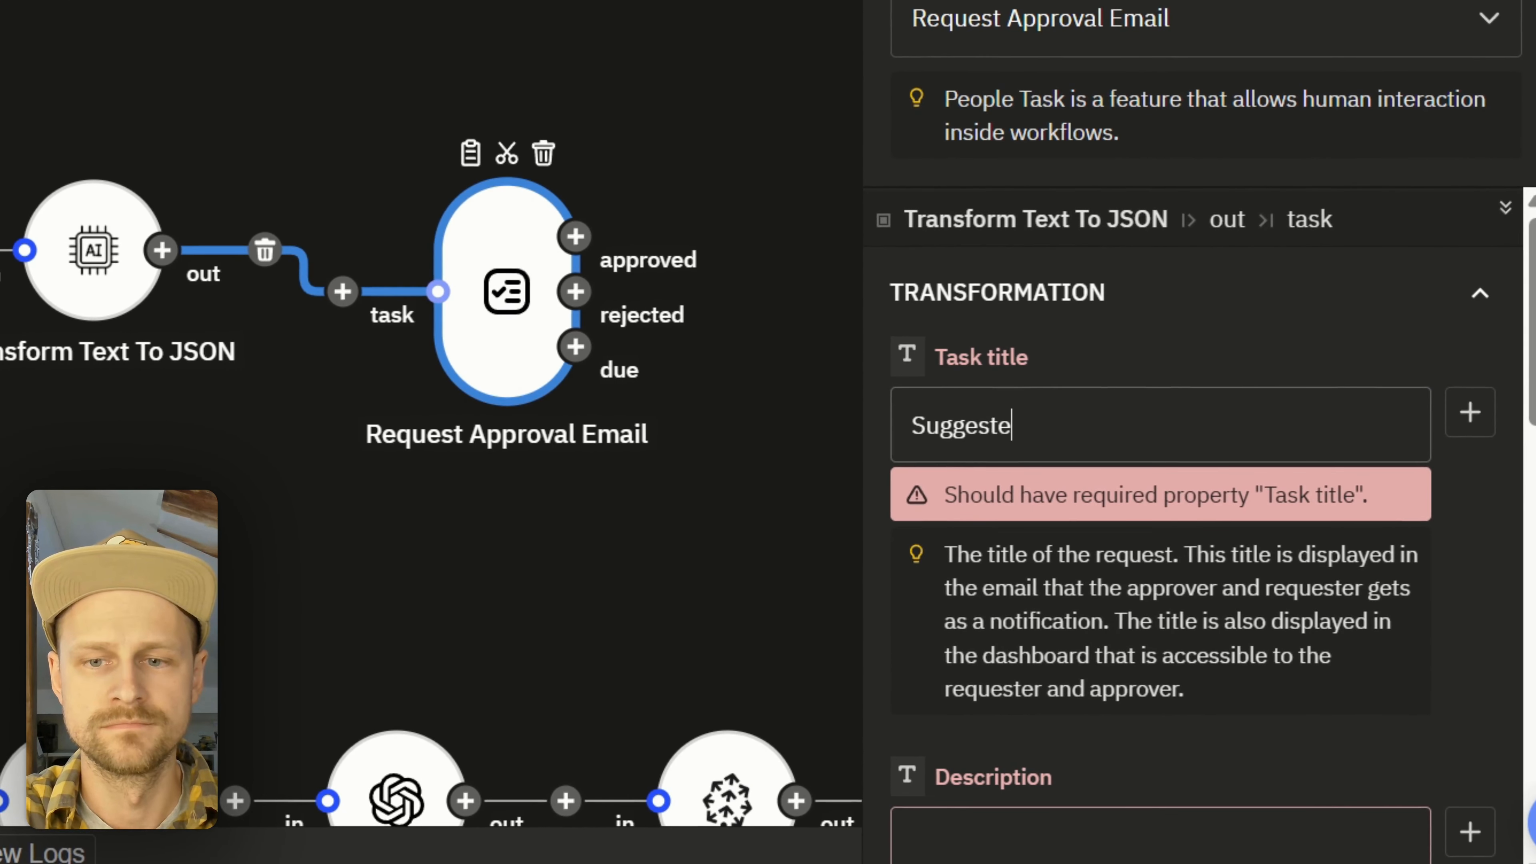
pyautogui.write('d ticket resolution:')
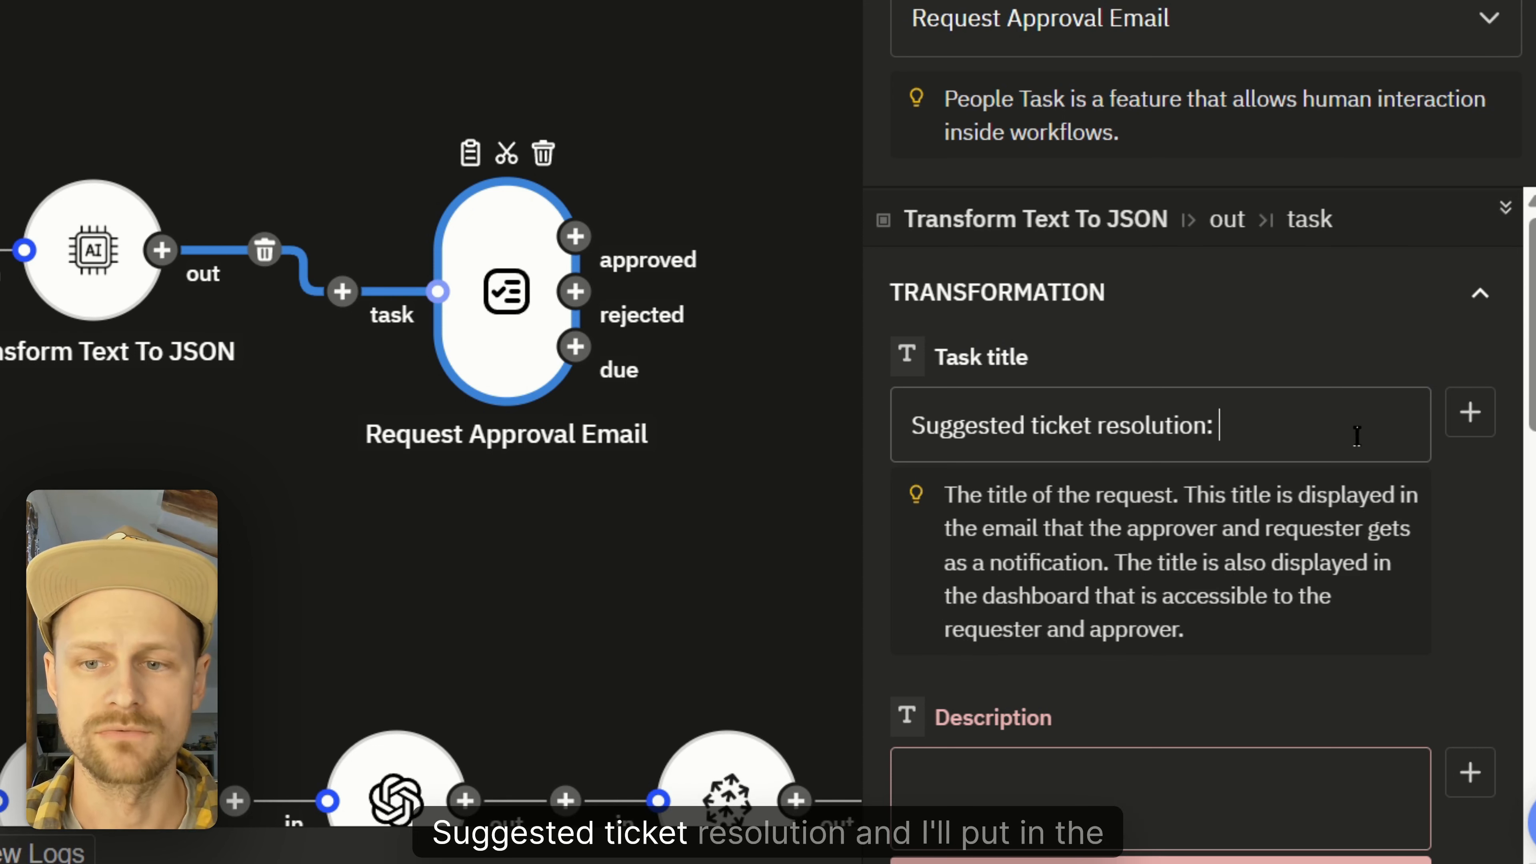
pyautogui.click(1468, 417)
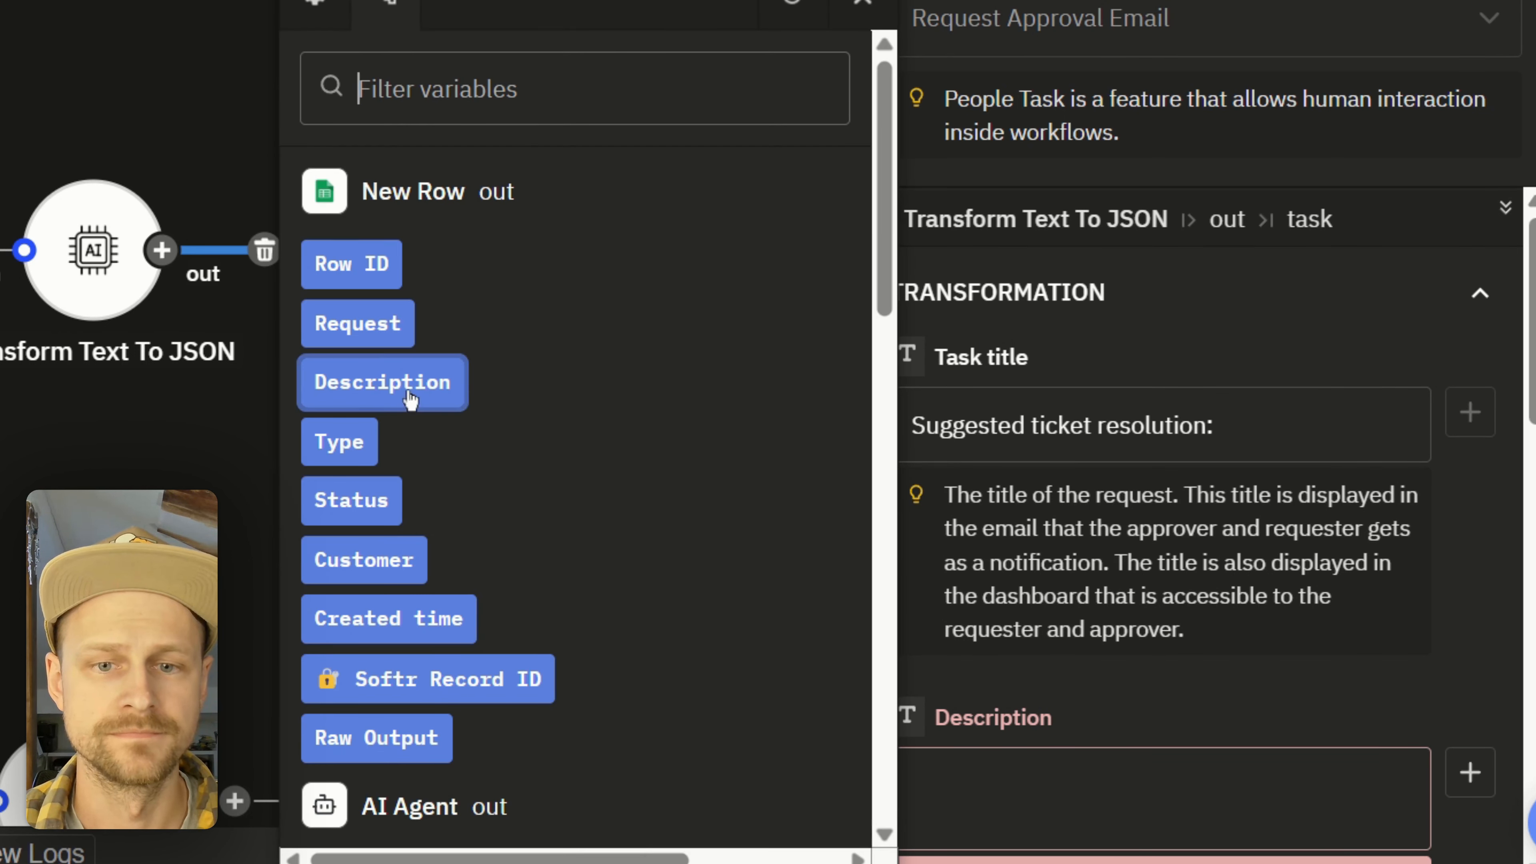
pyautogui.click(358, 317)
pyautogui.scroll(-6, 1099, 423)
pyautogui.click(1099, 301)
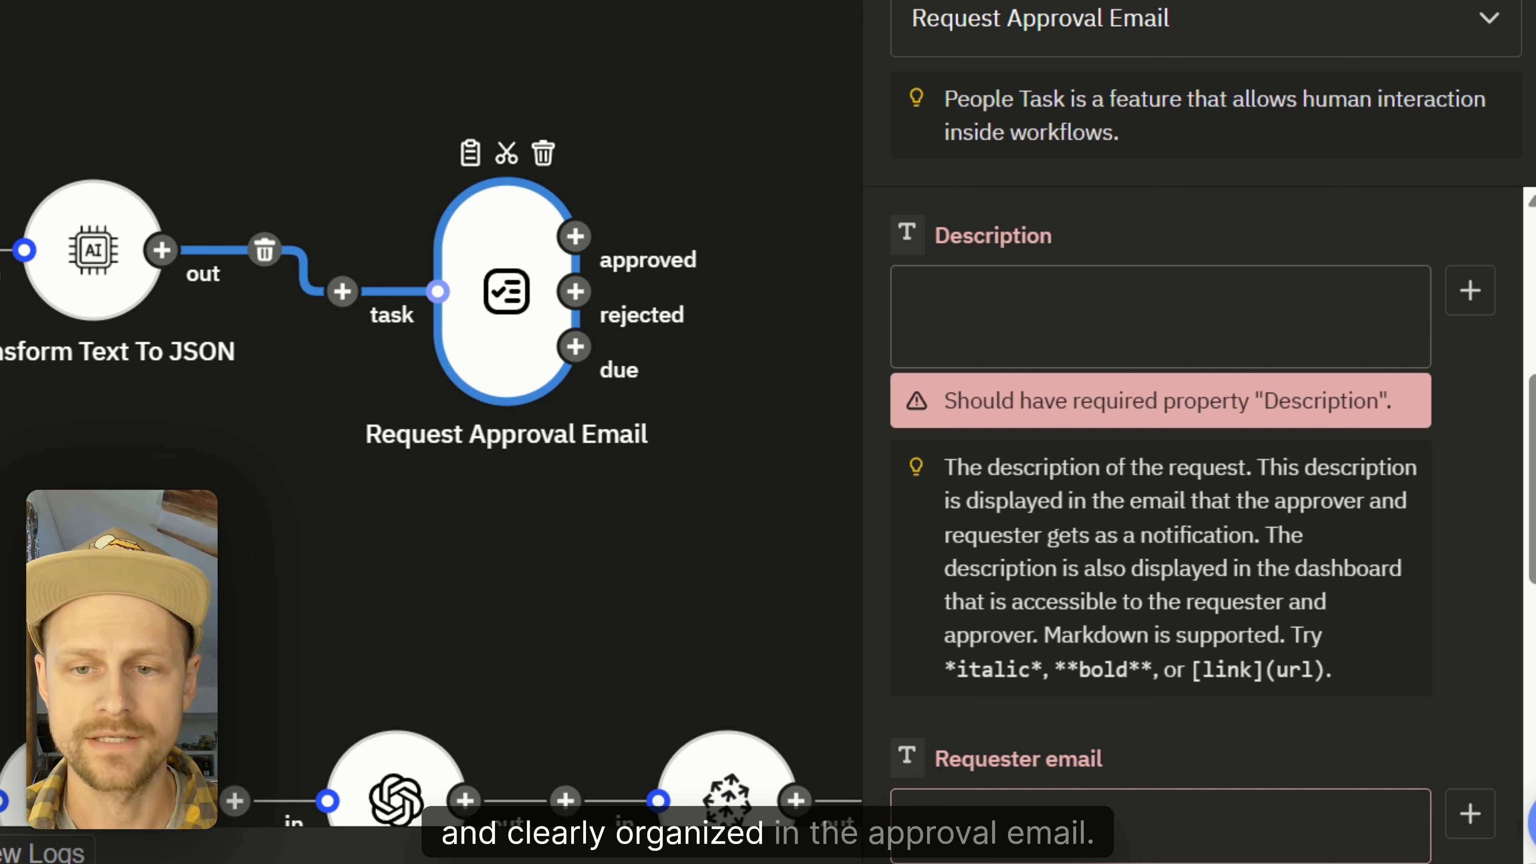
# Step: Paste the description template and insert Request, Description and json.emailBody into its sections
pyautogui.write('## 📢 Ticket:    ## ❓ Customer query:    ## 🤖 AI Answer:')
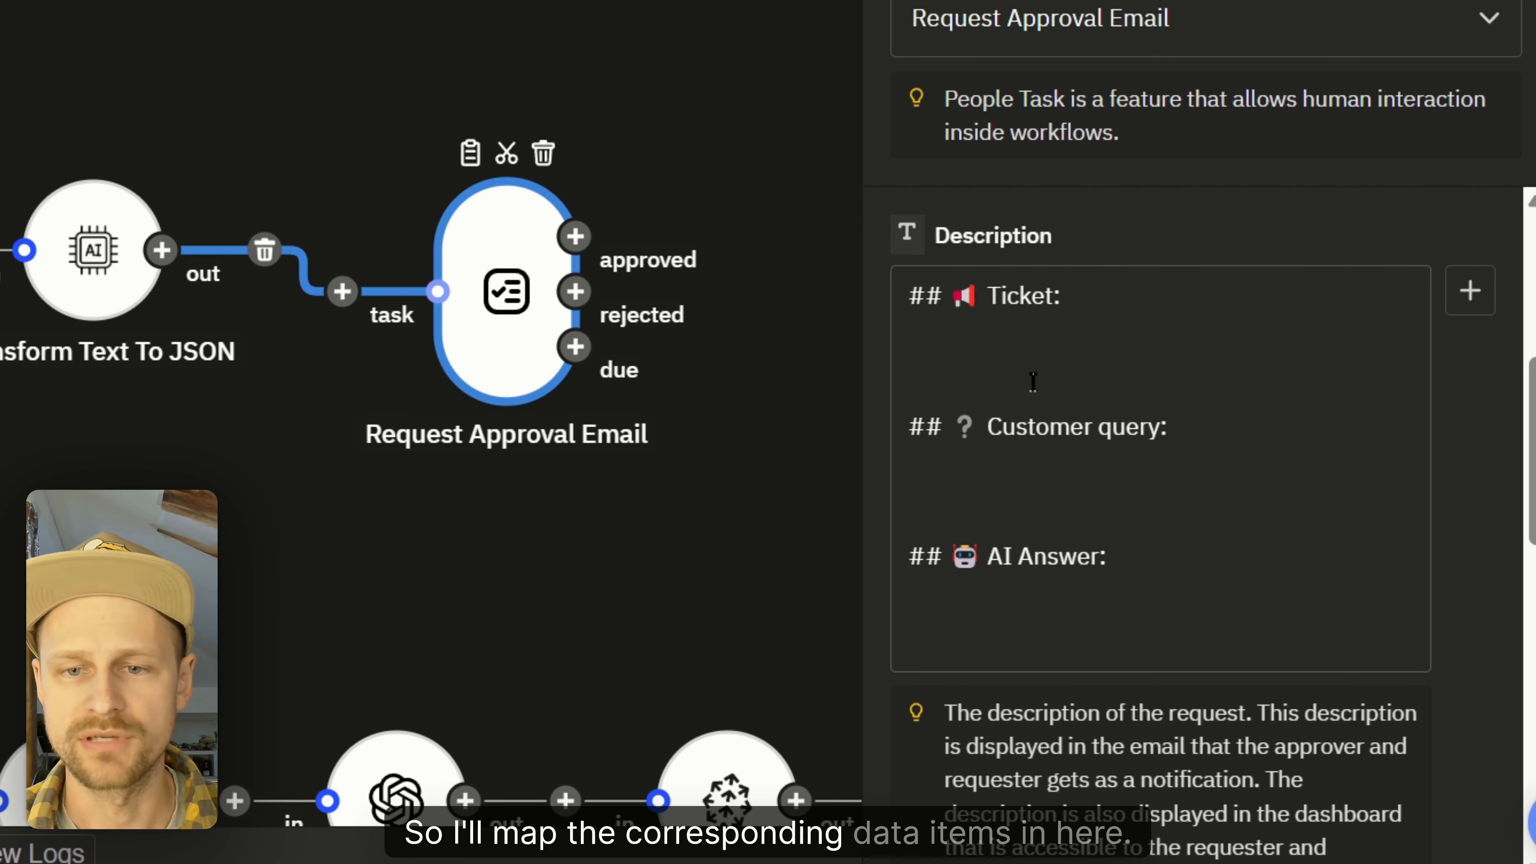
pyautogui.click(1020, 374)
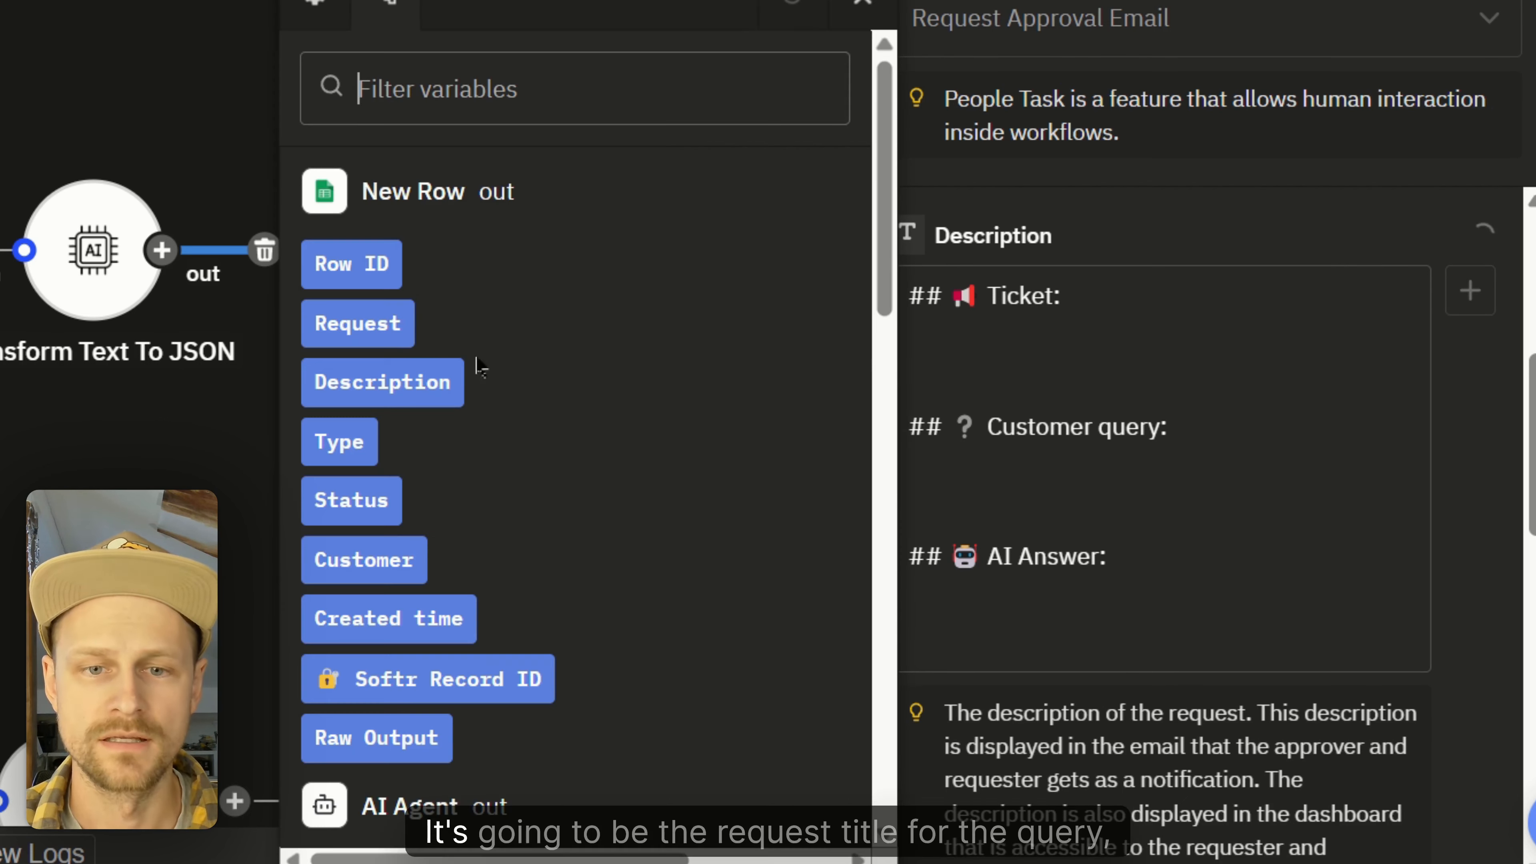
pyautogui.click(362, 327)
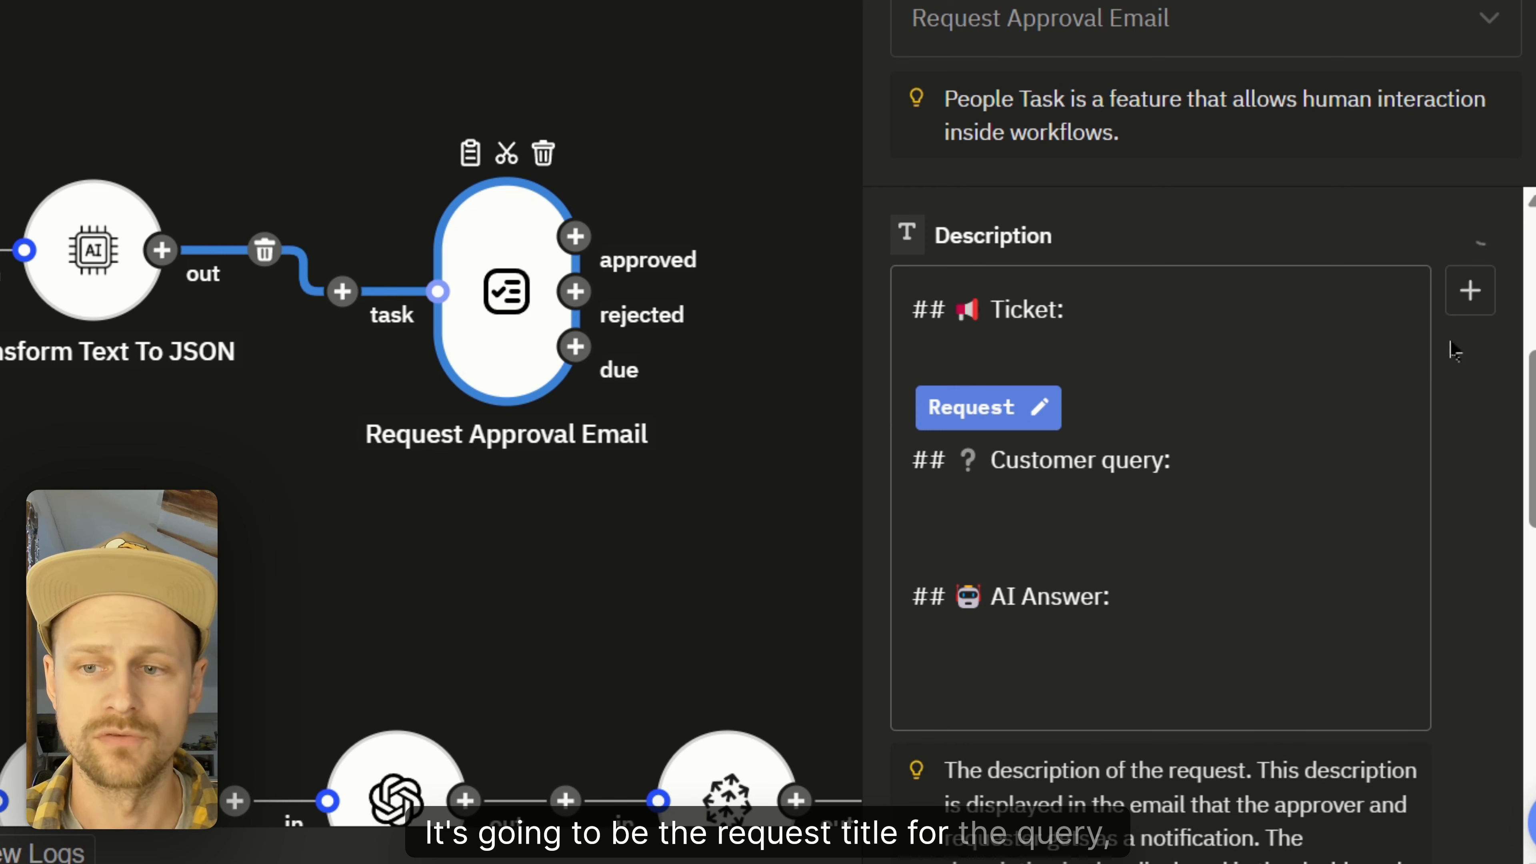
pyautogui.click(1470, 290)
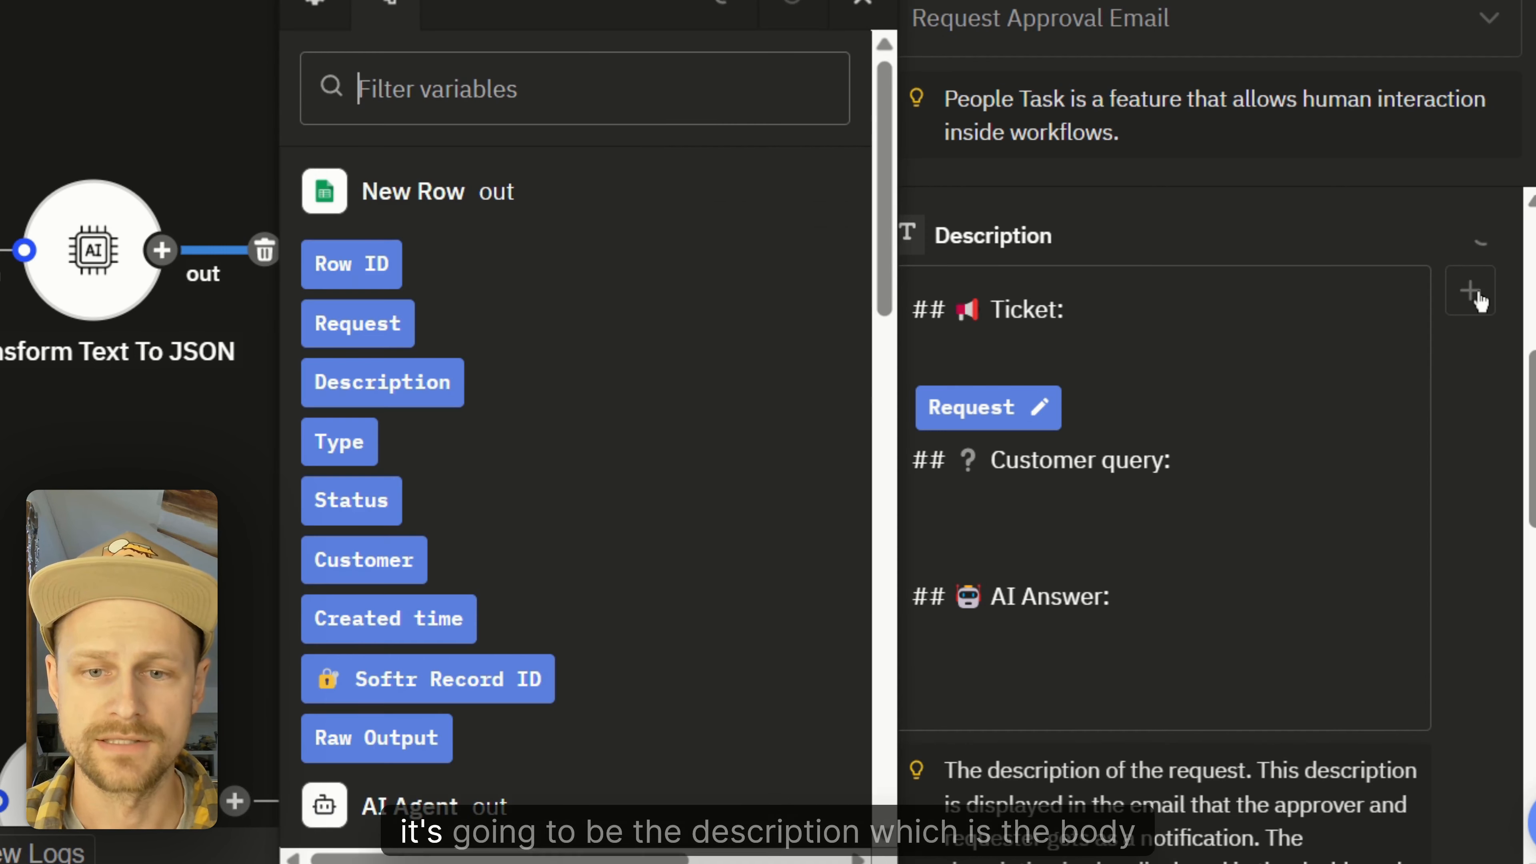
pyautogui.click(456, 401)
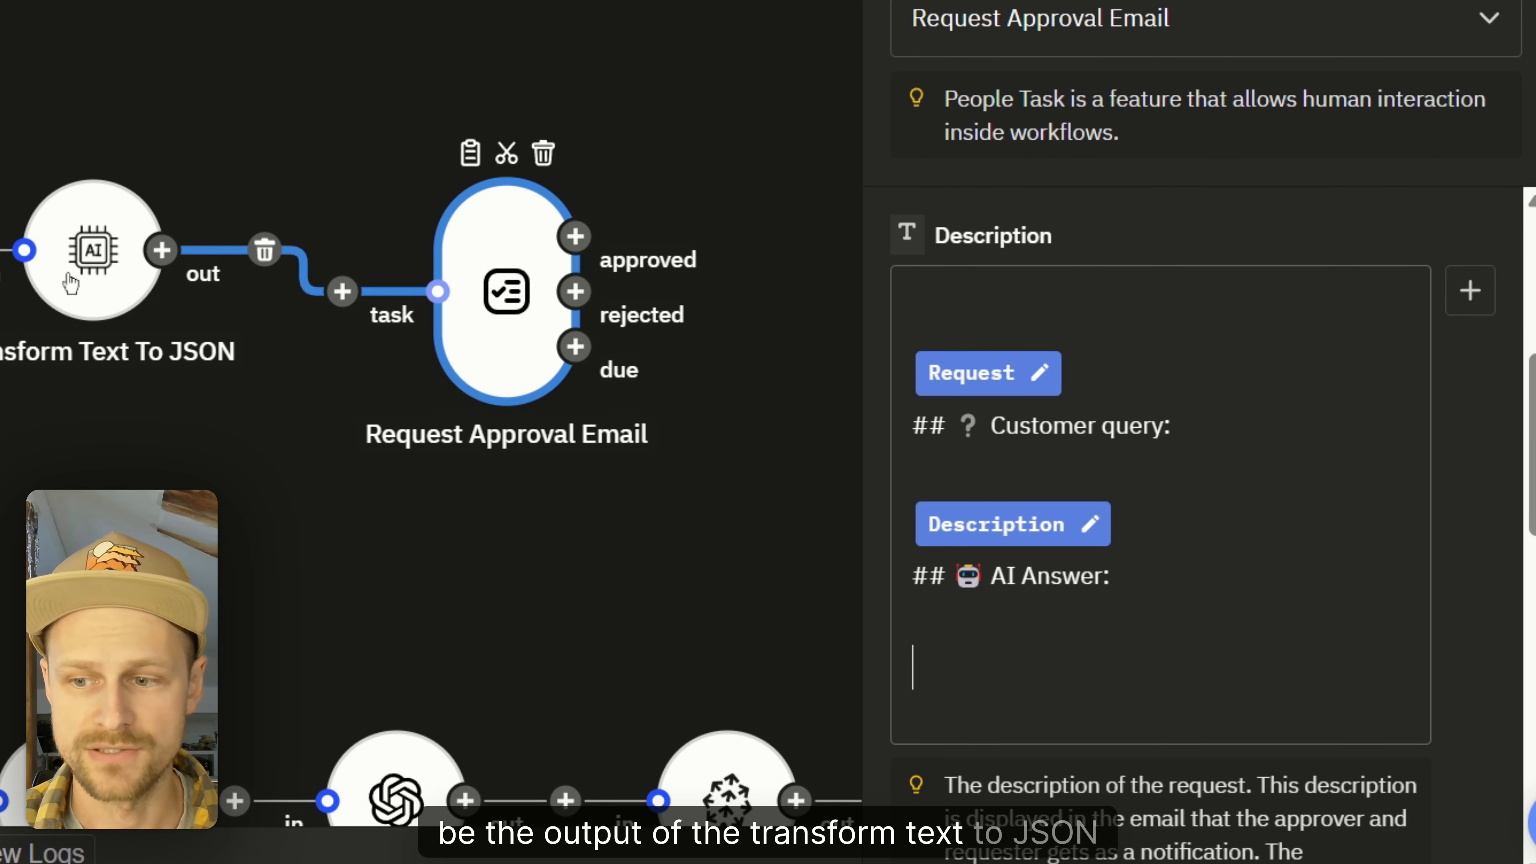
pyautogui.click(1470, 290)
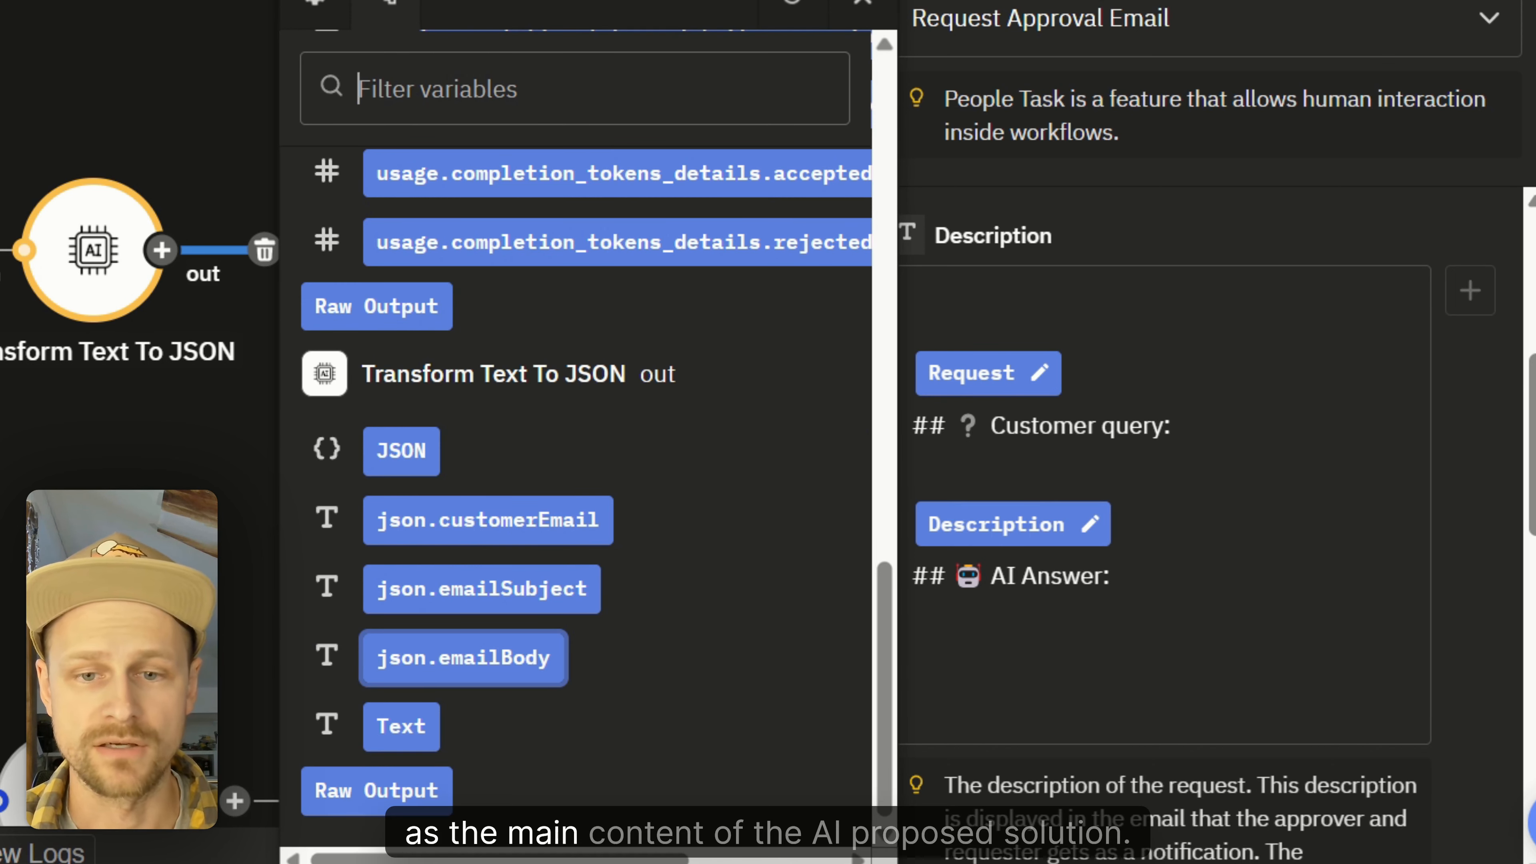
pyautogui.click(502, 677)
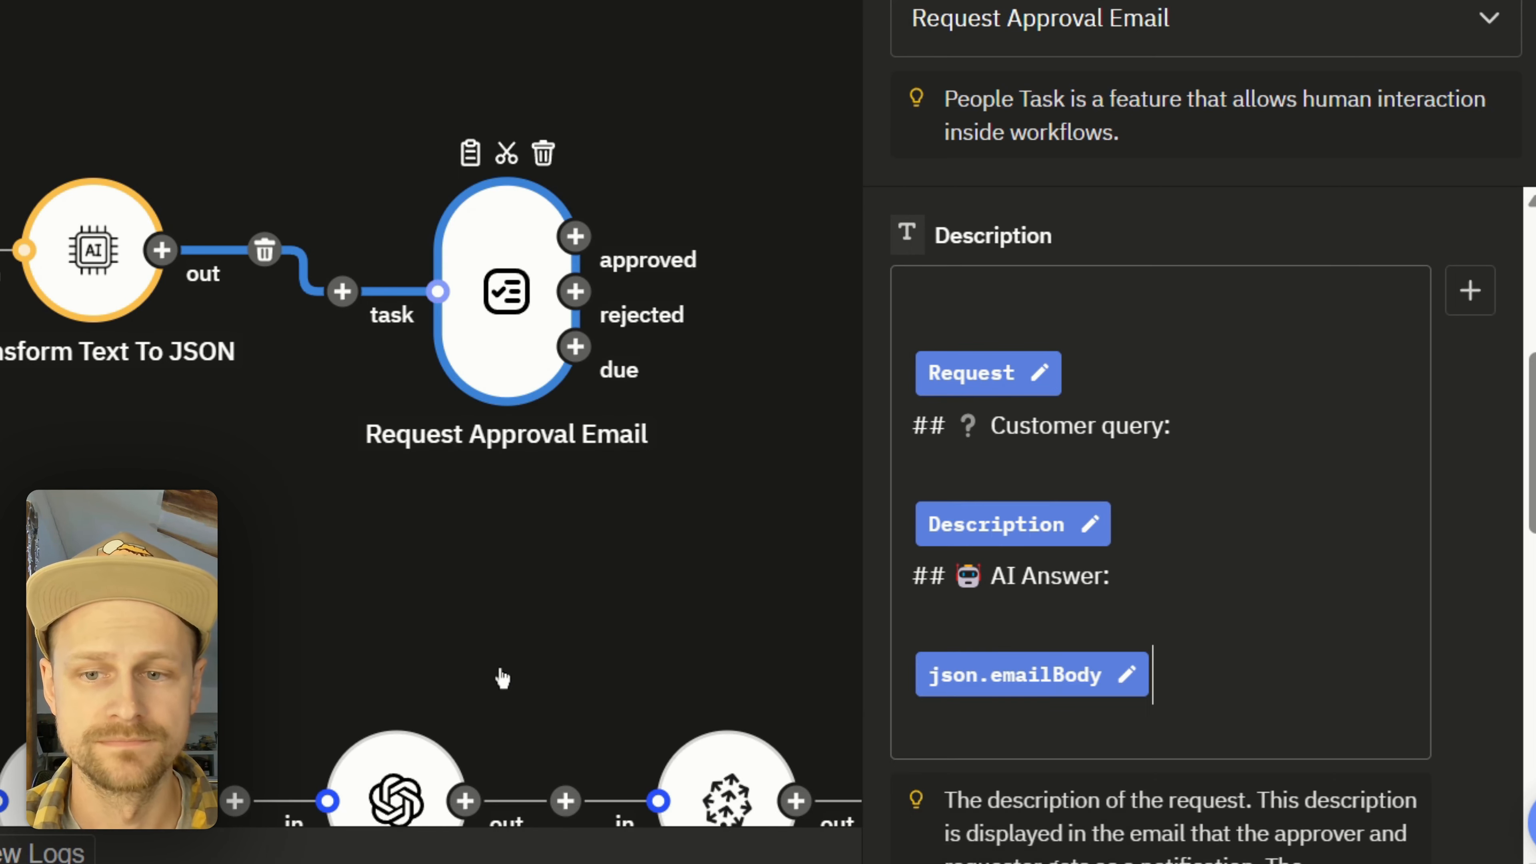
pyautogui.scroll(-8, 1205, 299)
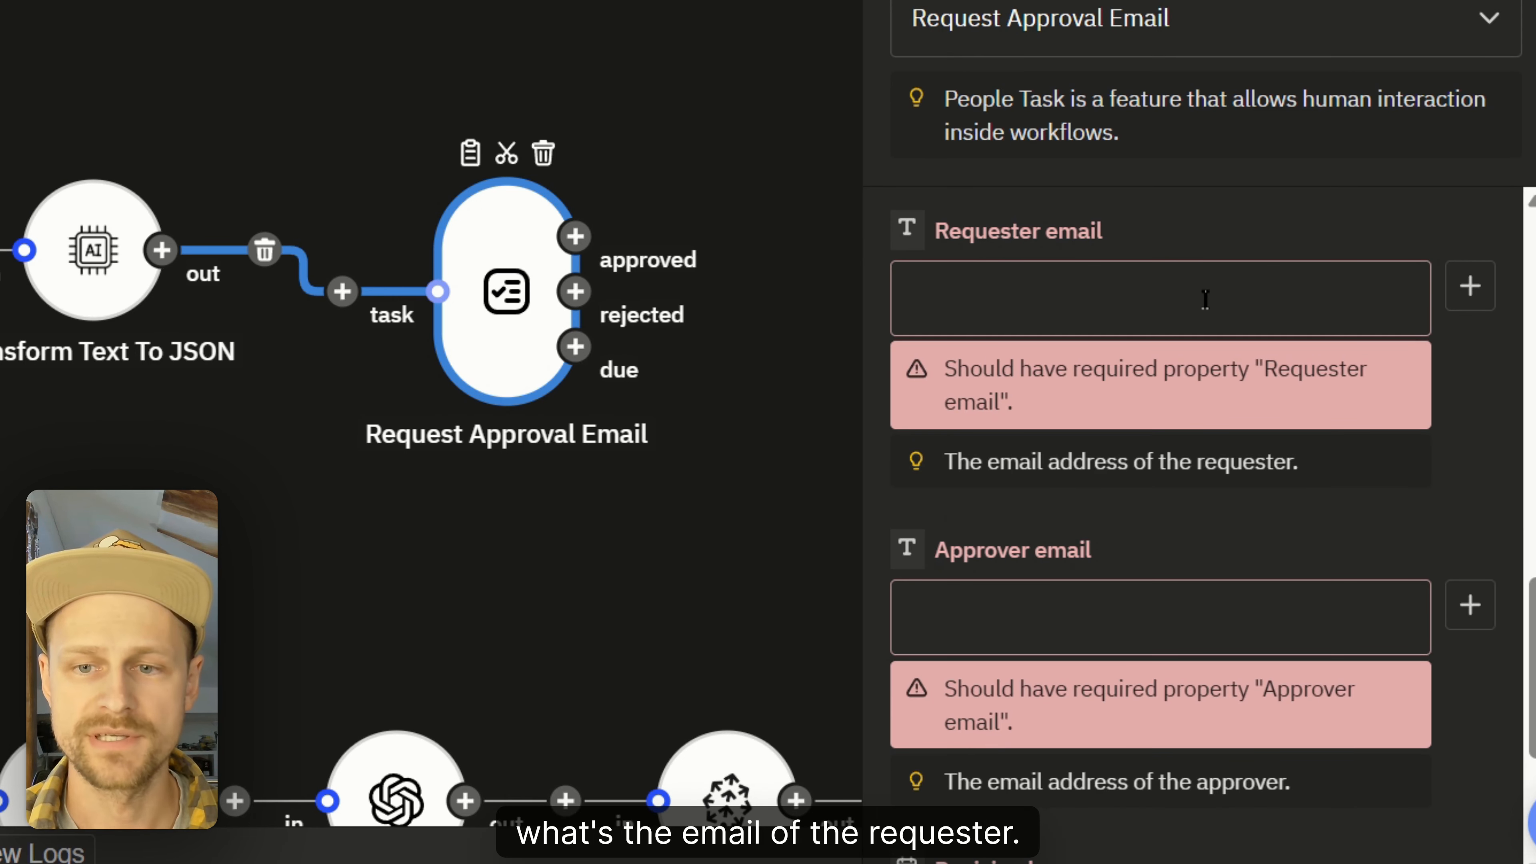
# Step: Fill in the requester and approver e-mail addresses on the approval step
pyautogui.click(1204, 298)
pyautogui.hotkey('ctrl', 'v')
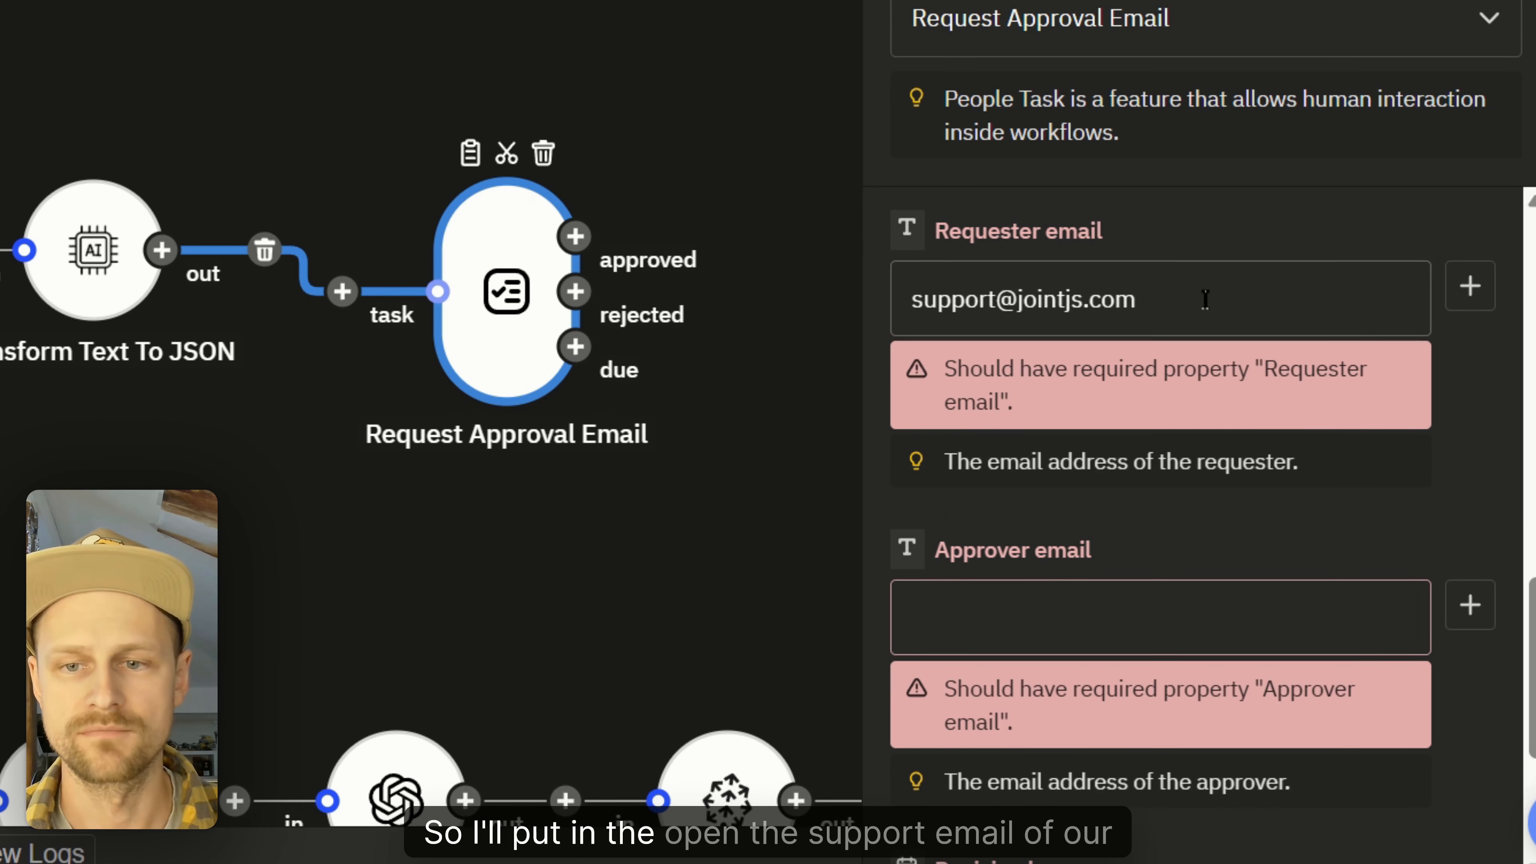
pyautogui.click(1180, 537)
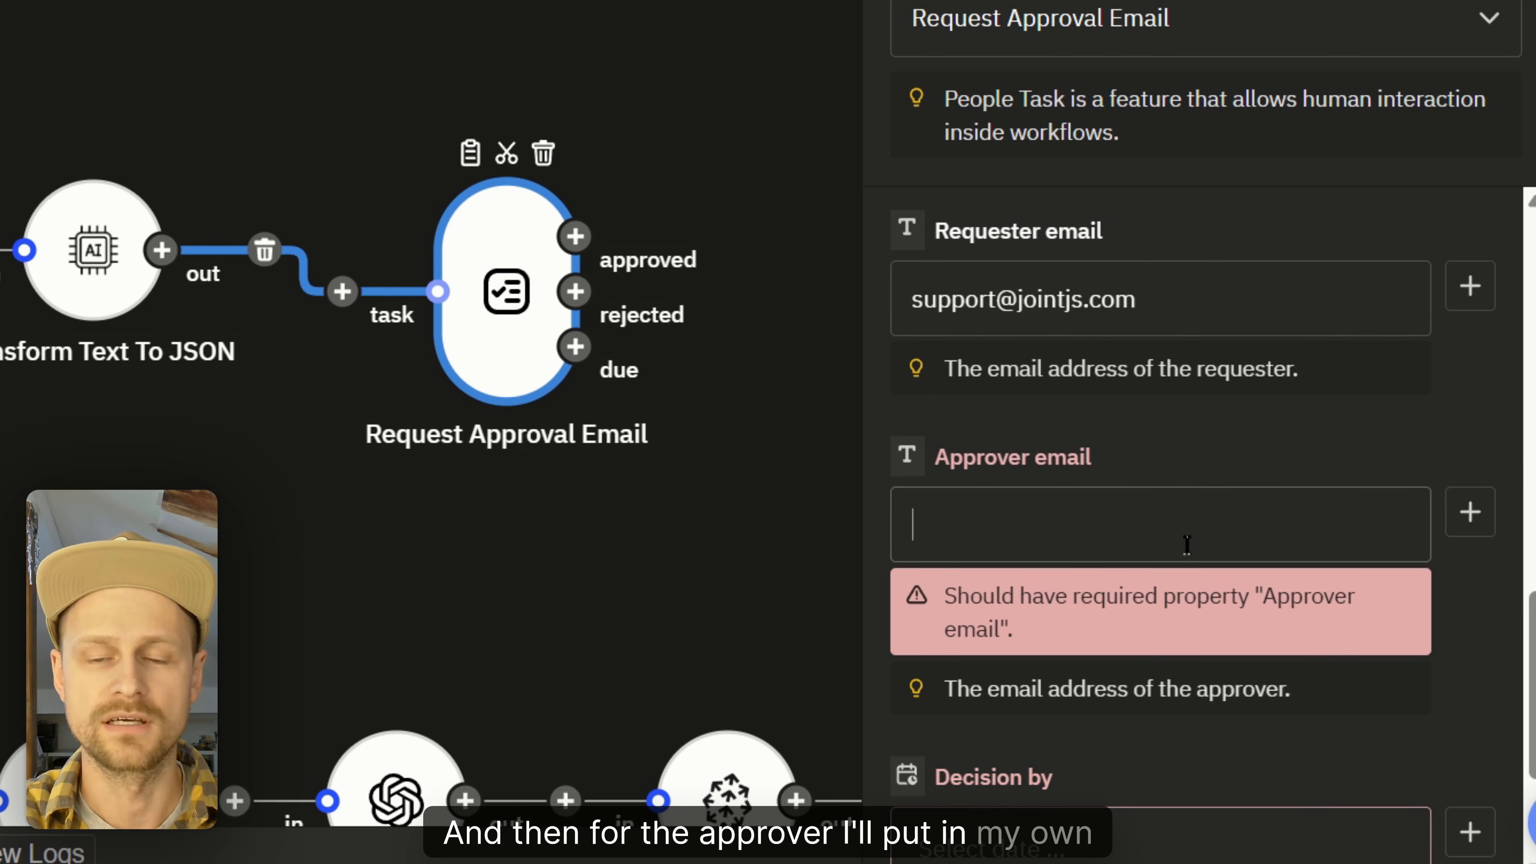
pyautogui.hotkey('ctrl', 'v')
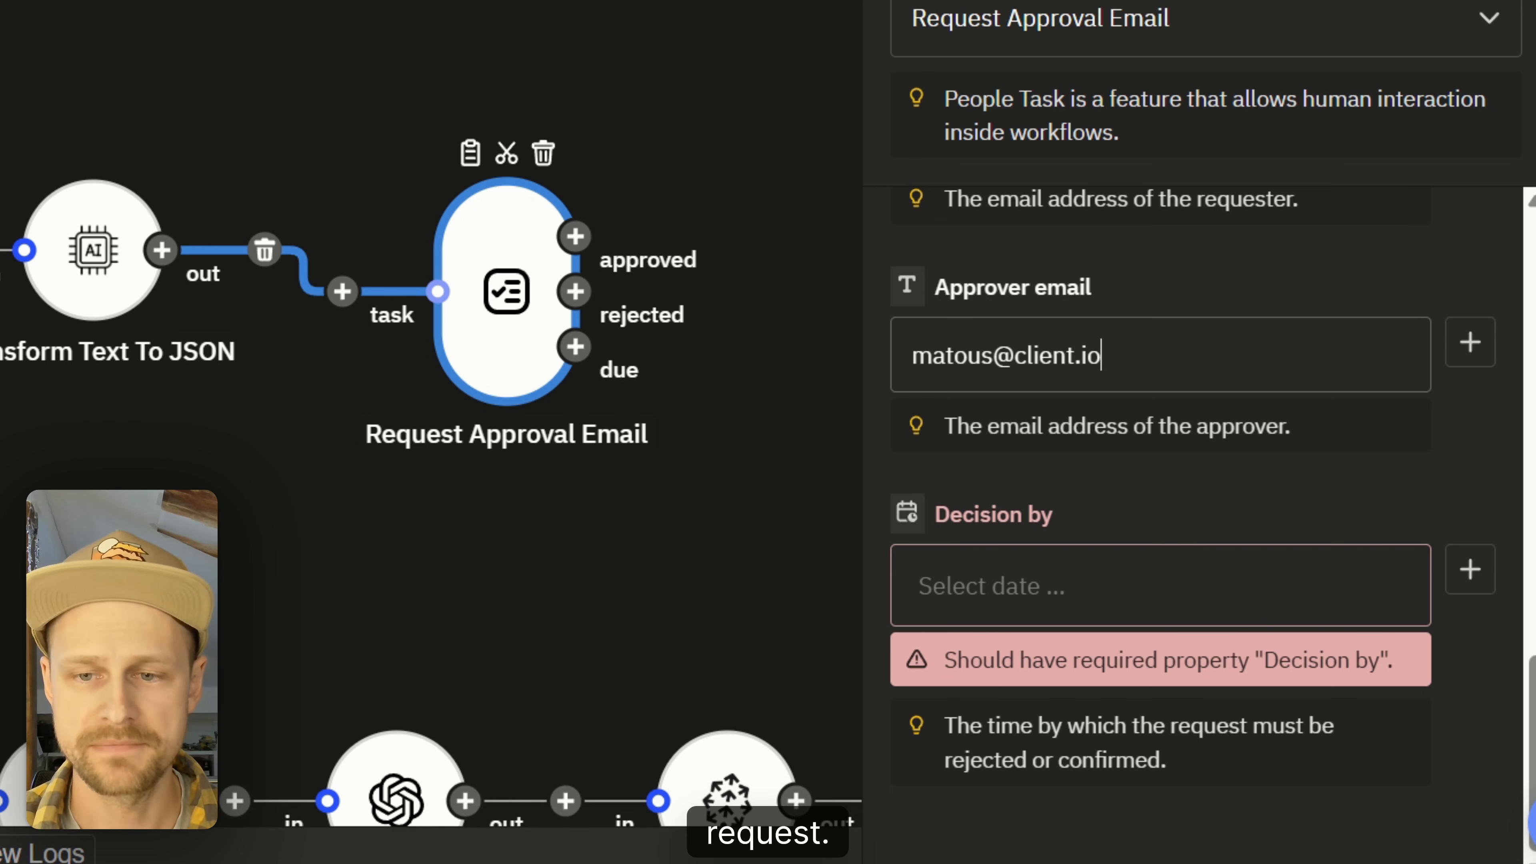
# Step: Set Decision by to Now (ISO 8601) with an Add Time modifier of 3 days
pyautogui.click(1469, 569)
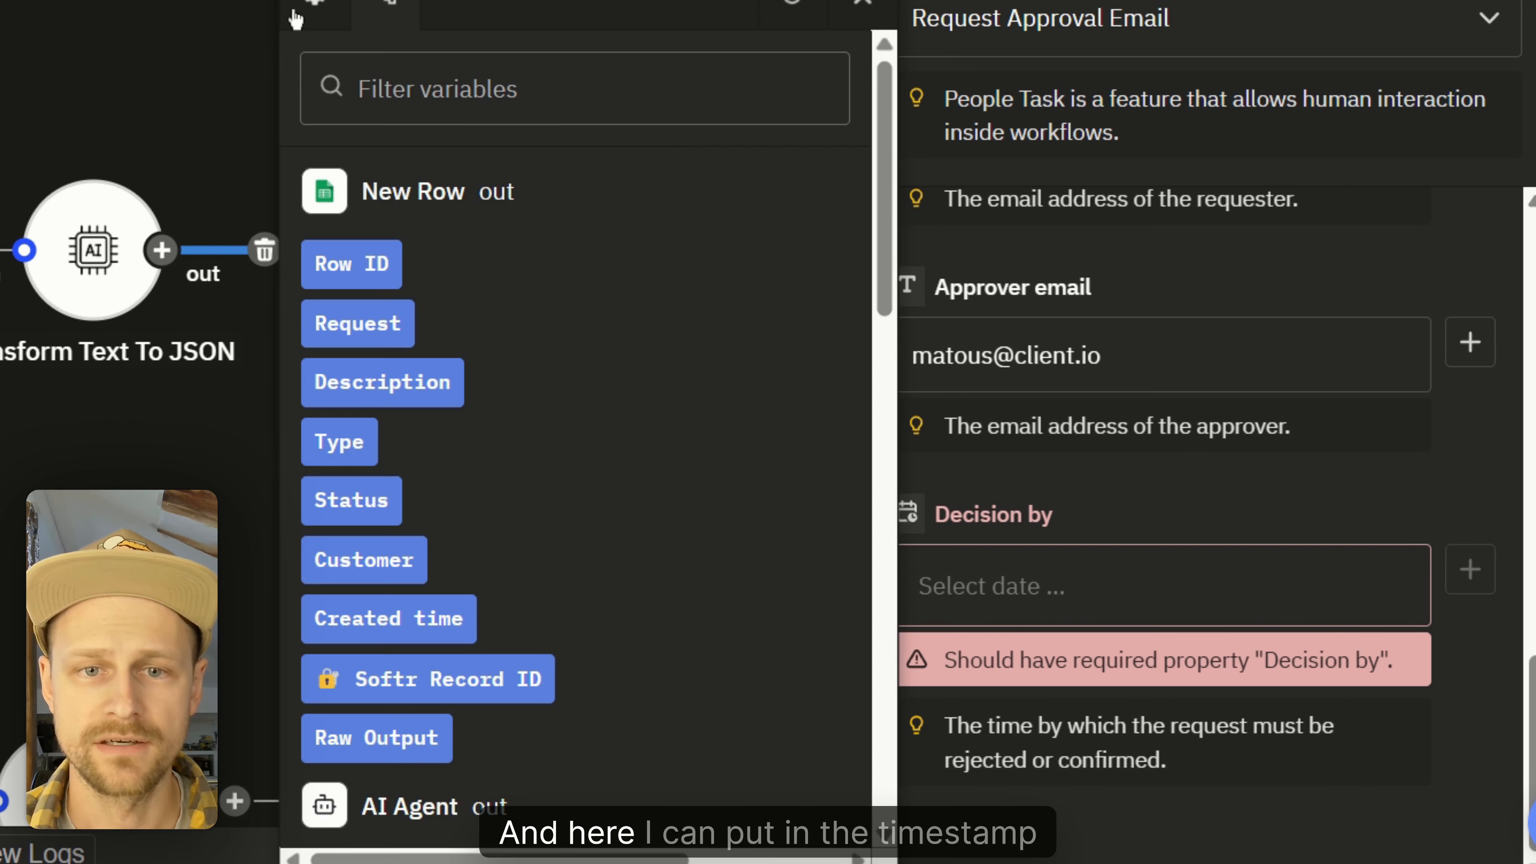
pyautogui.click(306, 5)
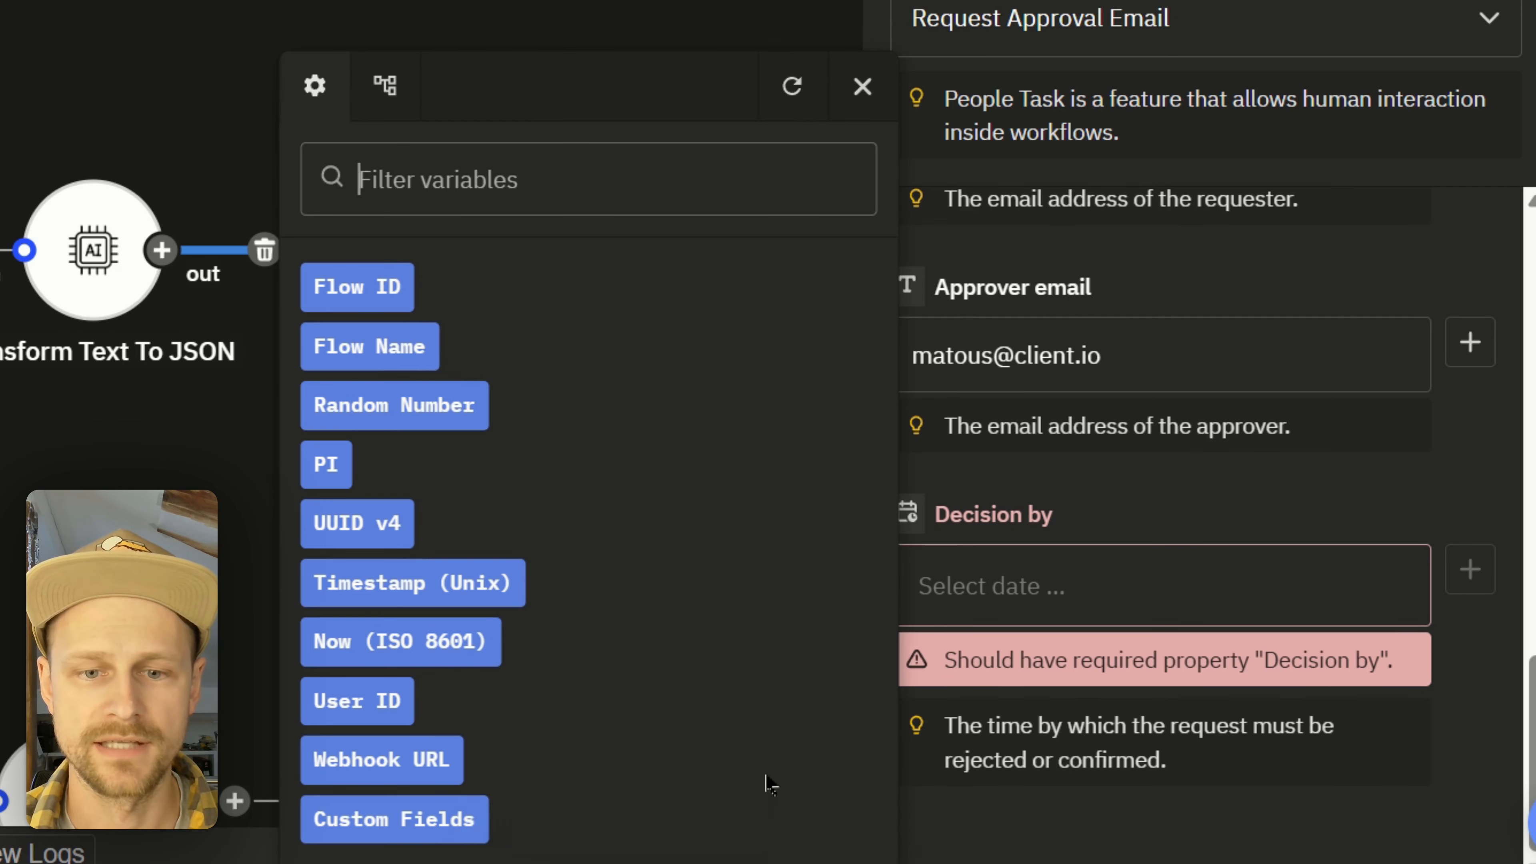
pyautogui.click(462, 656)
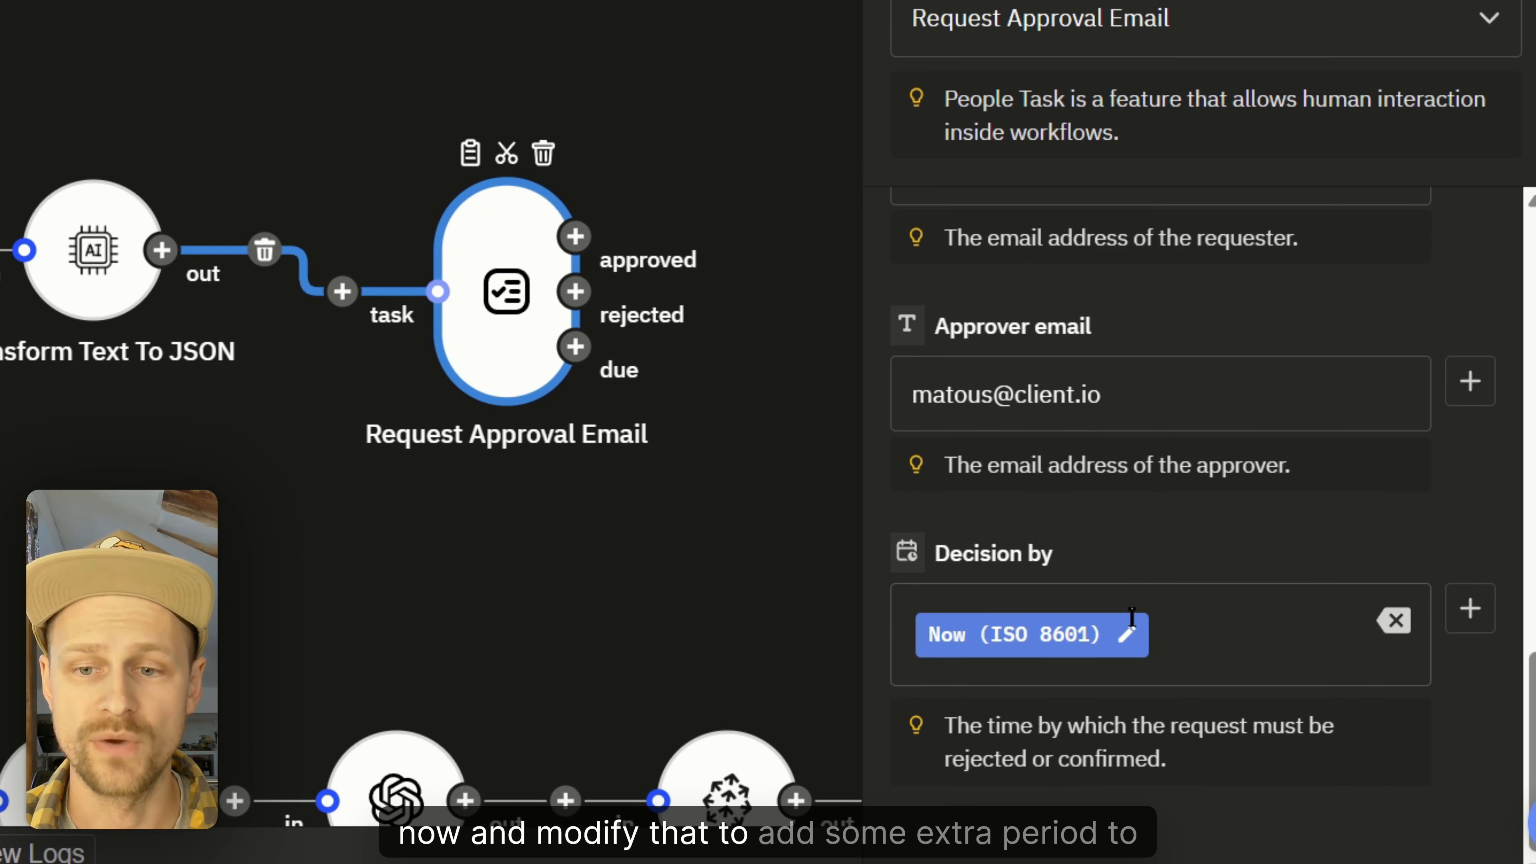
pyautogui.click(1132, 640)
pyautogui.click(784, 172)
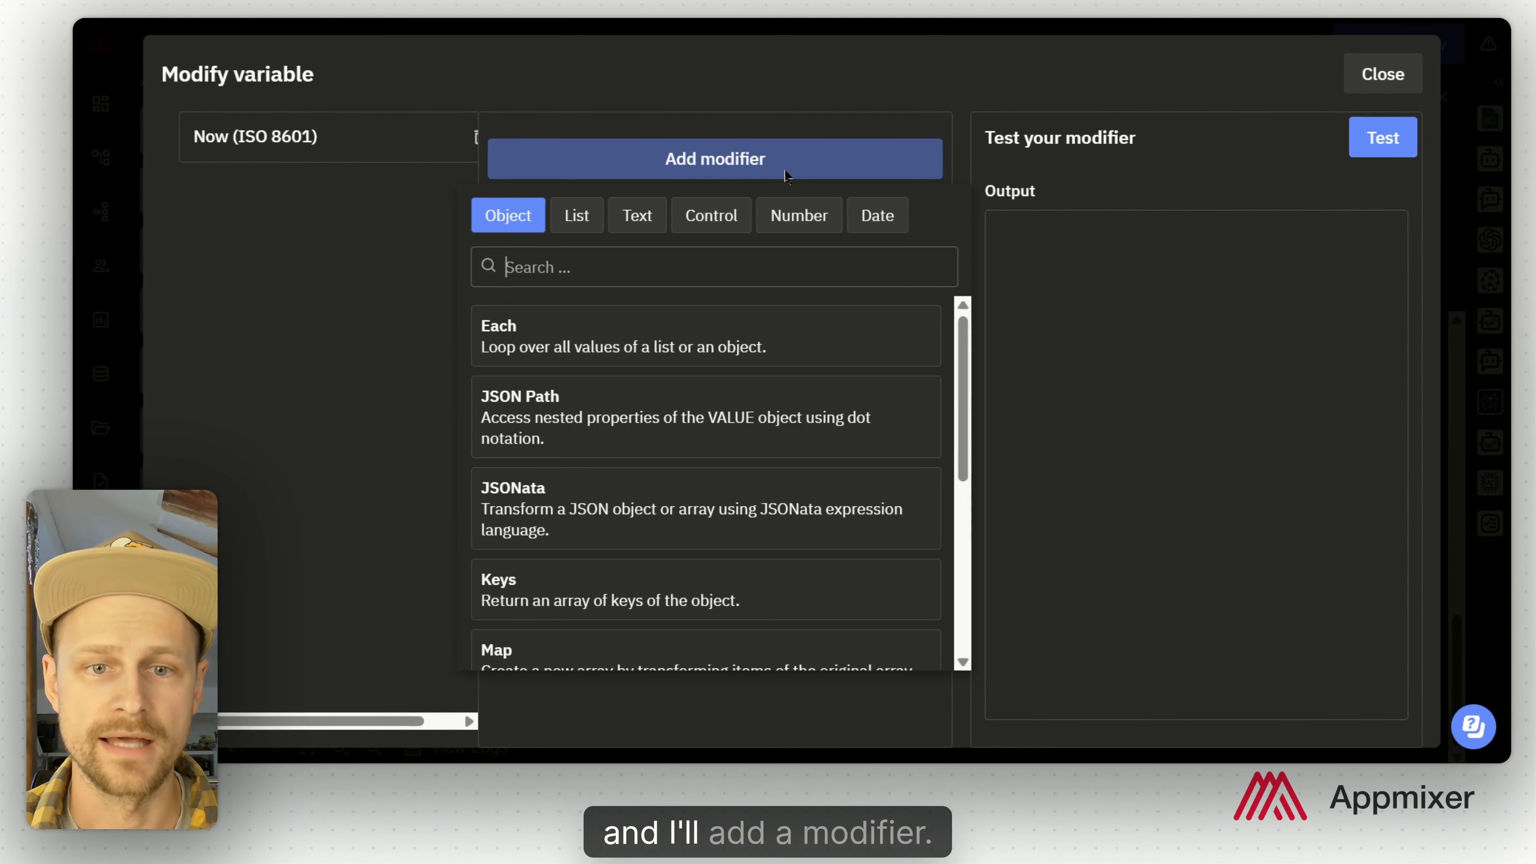
pyautogui.click(891, 224)
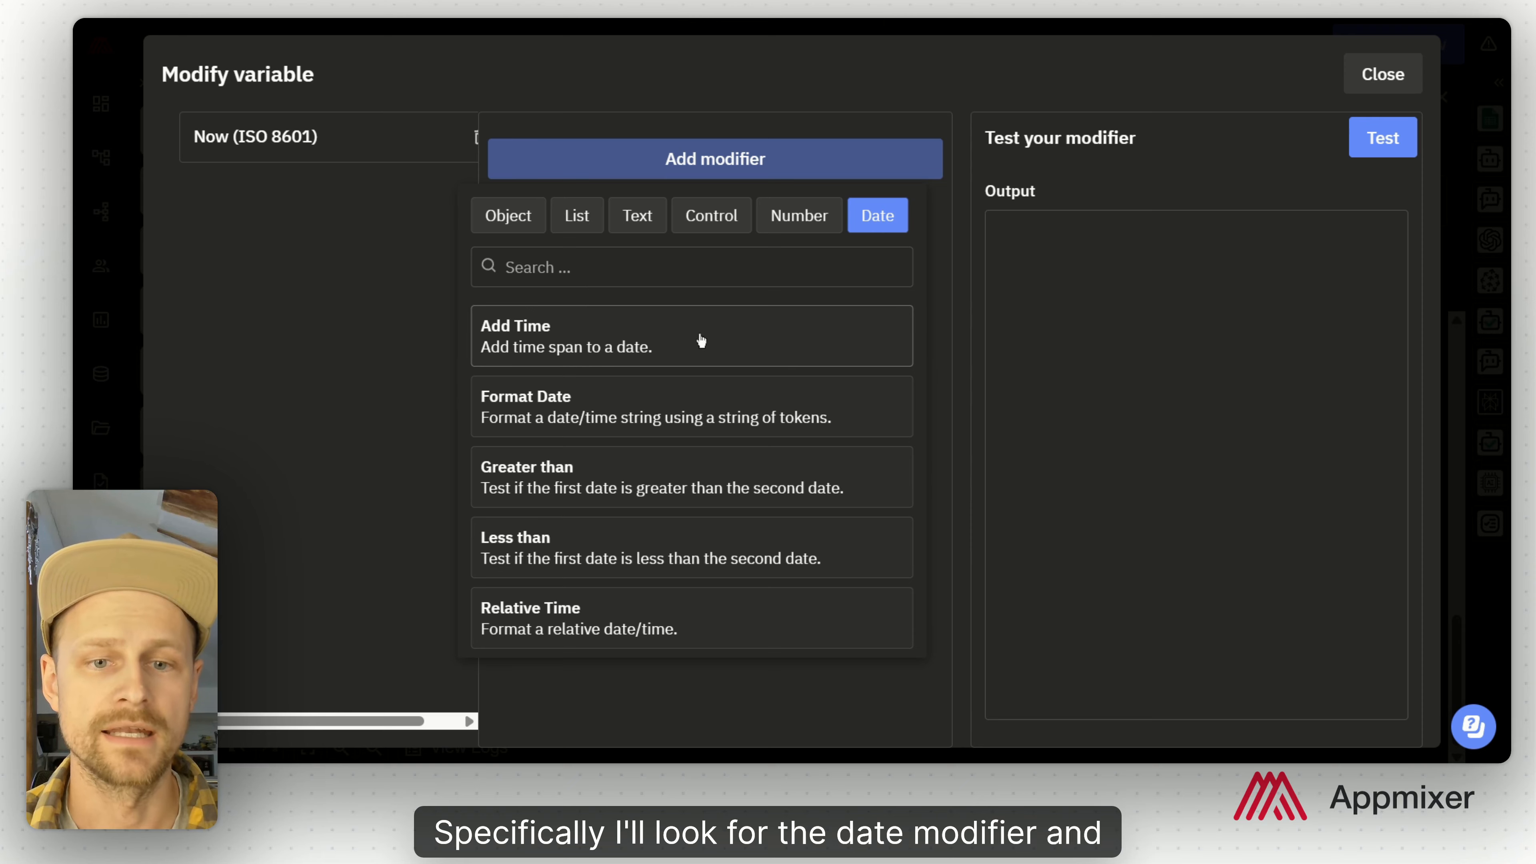
pyautogui.click(672, 350)
pyautogui.click(843, 566)
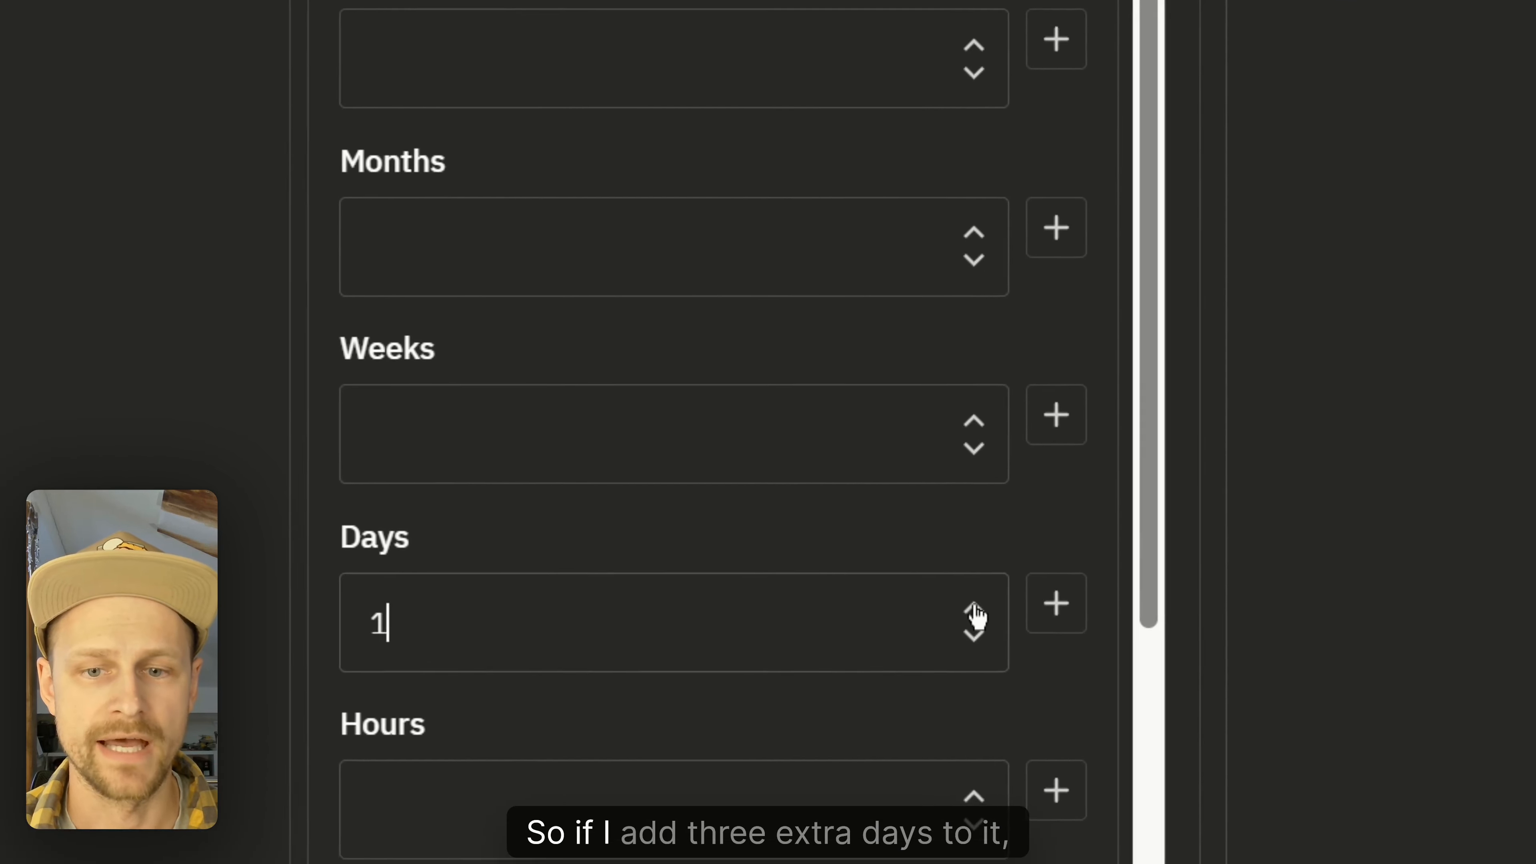
pyautogui.click(974, 610)
pyautogui.click(975, 610)
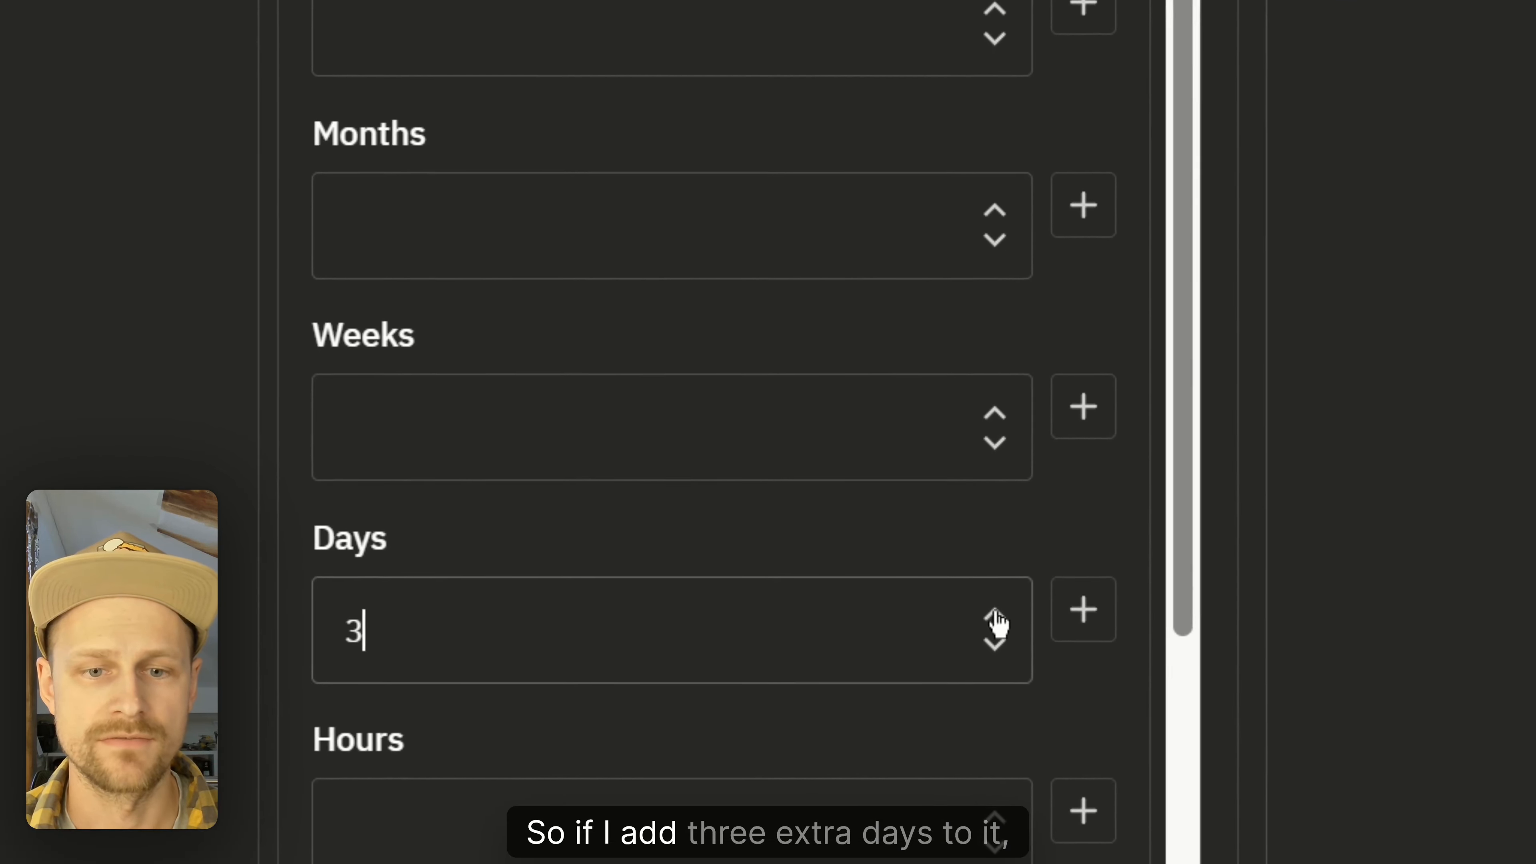
pyautogui.click(1333, 44)
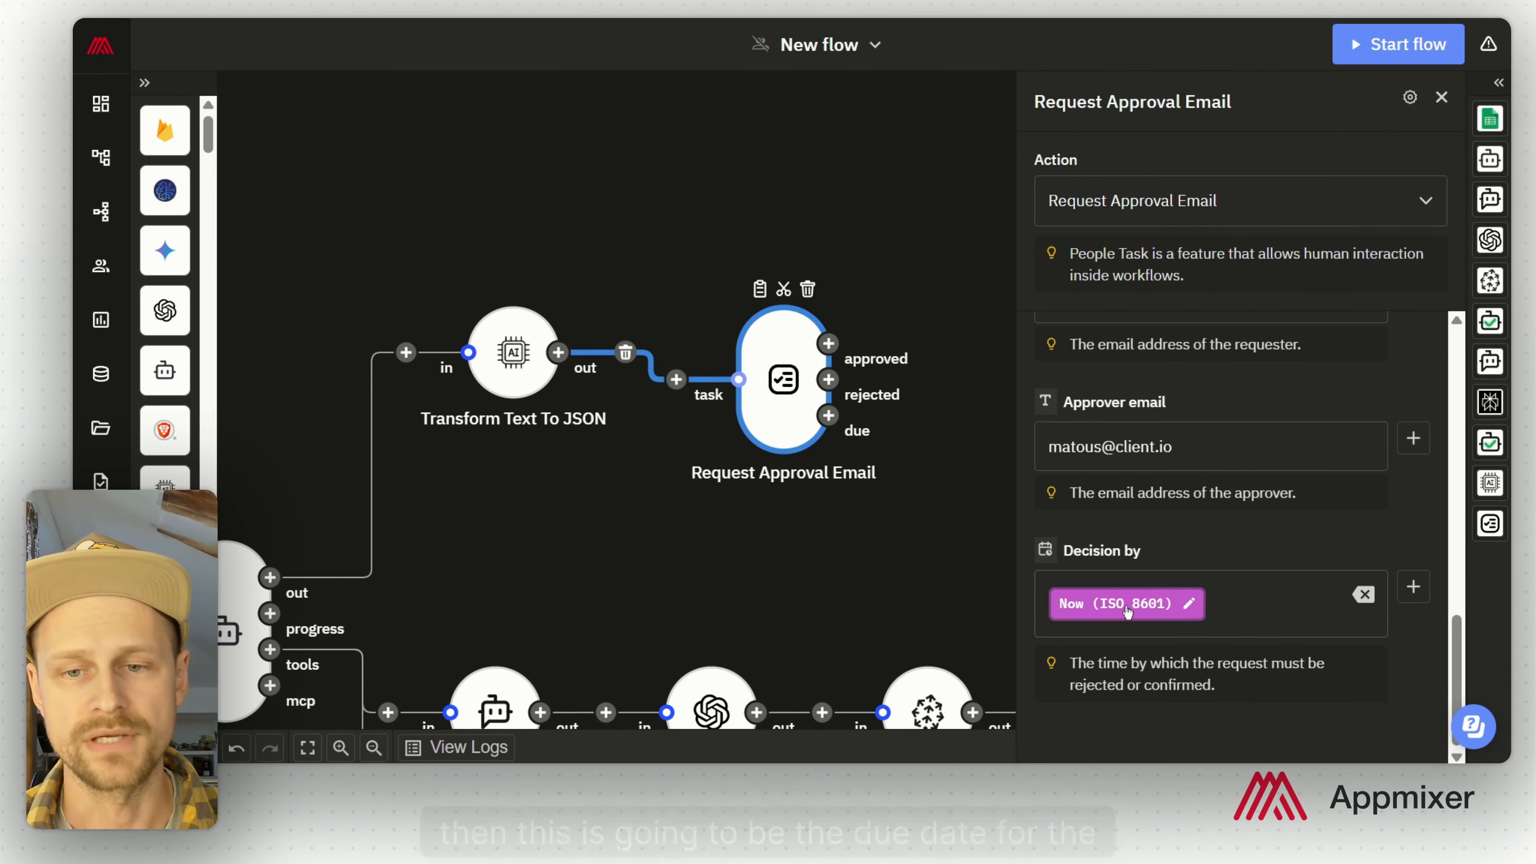
# Step: Add a Gmail Send Email step on the approval step's approved outcome
pyautogui.click(953, 532)
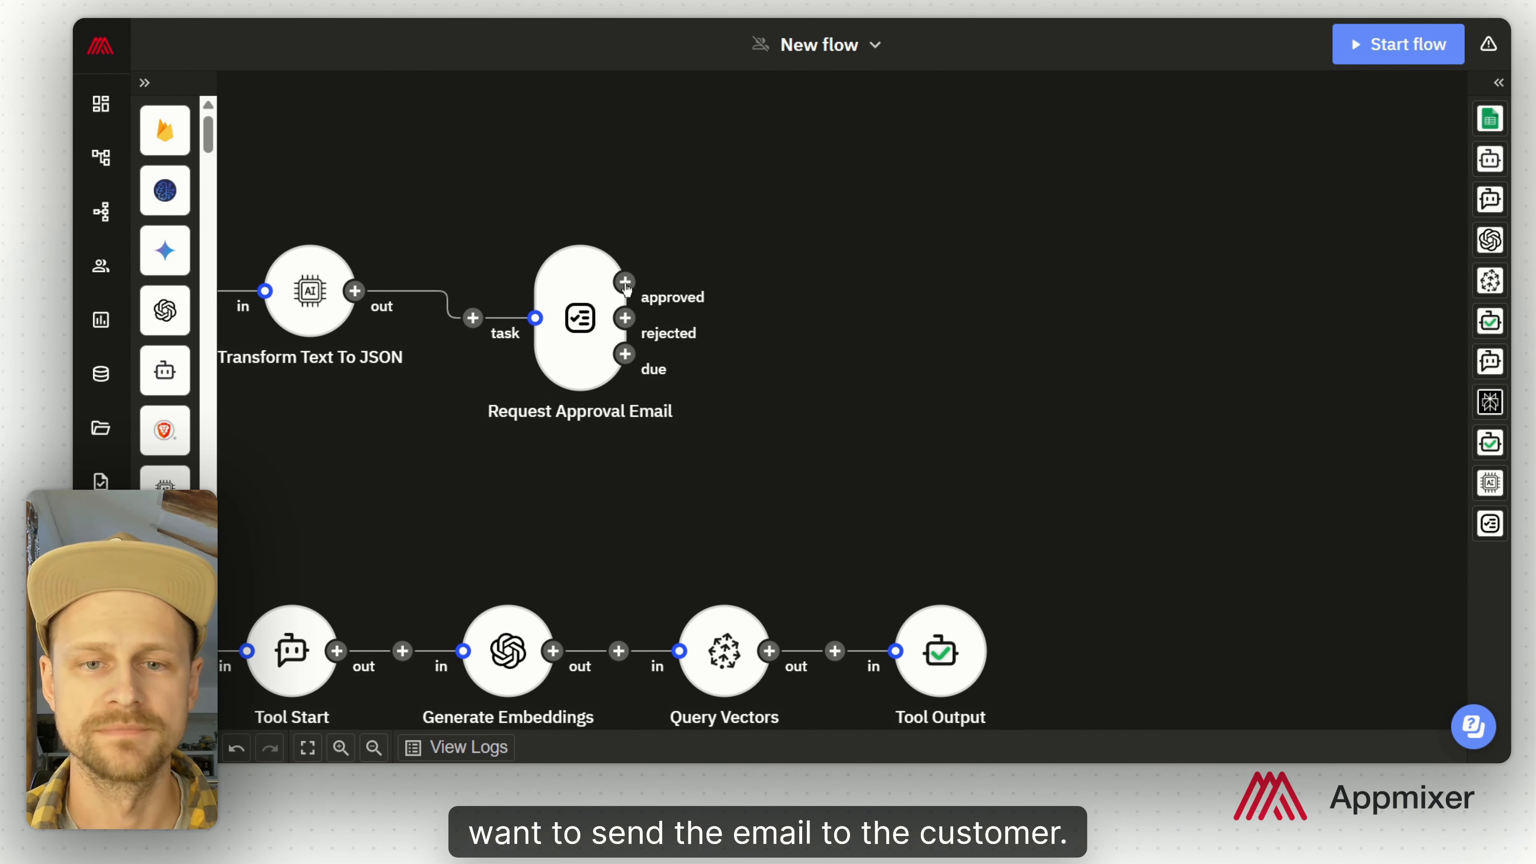
pyautogui.click(625, 282)
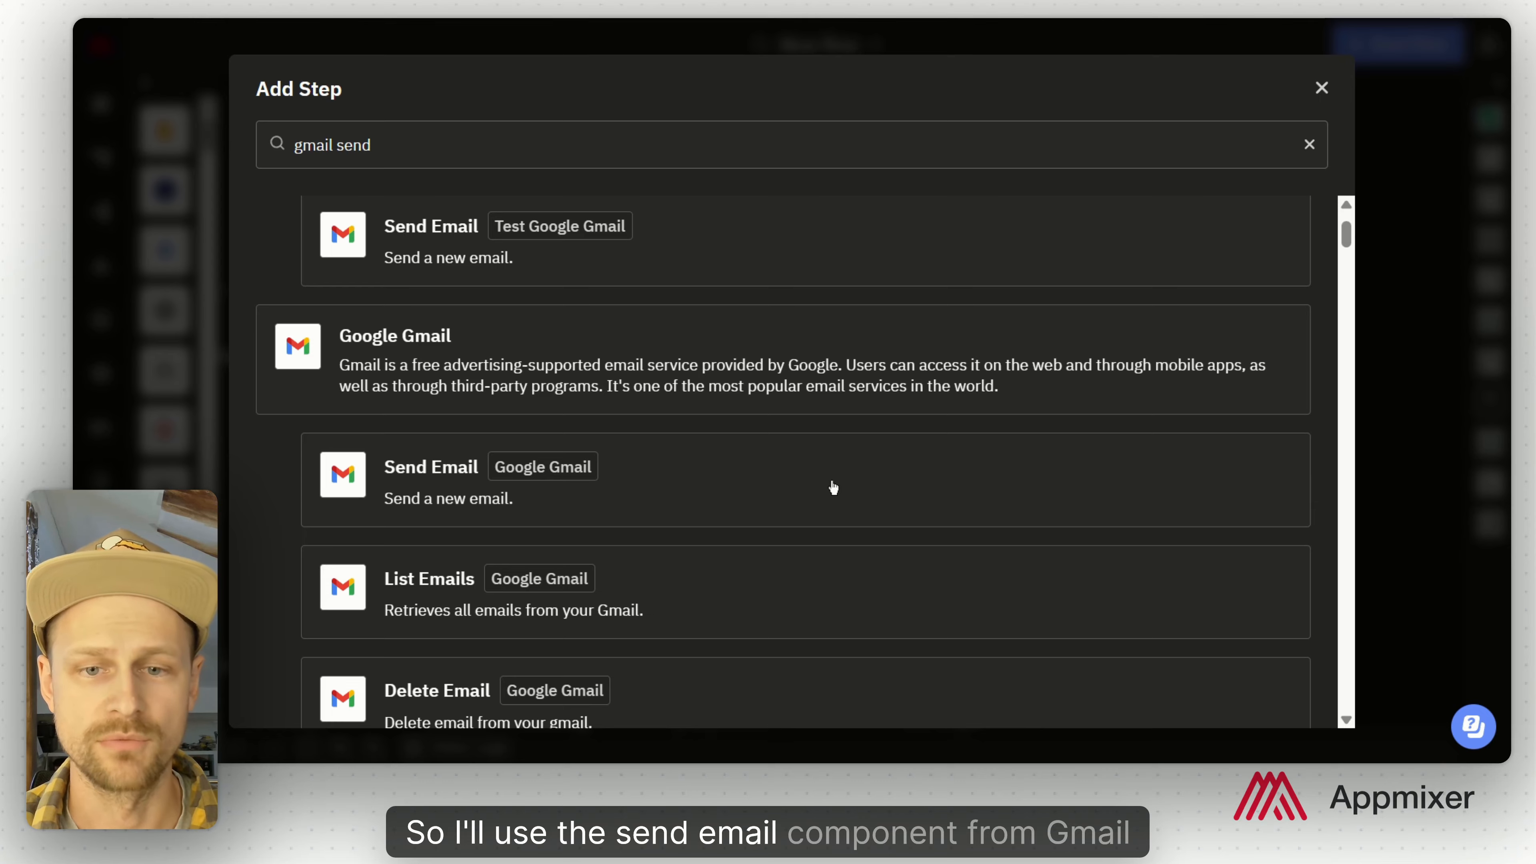
pyautogui.click(833, 487)
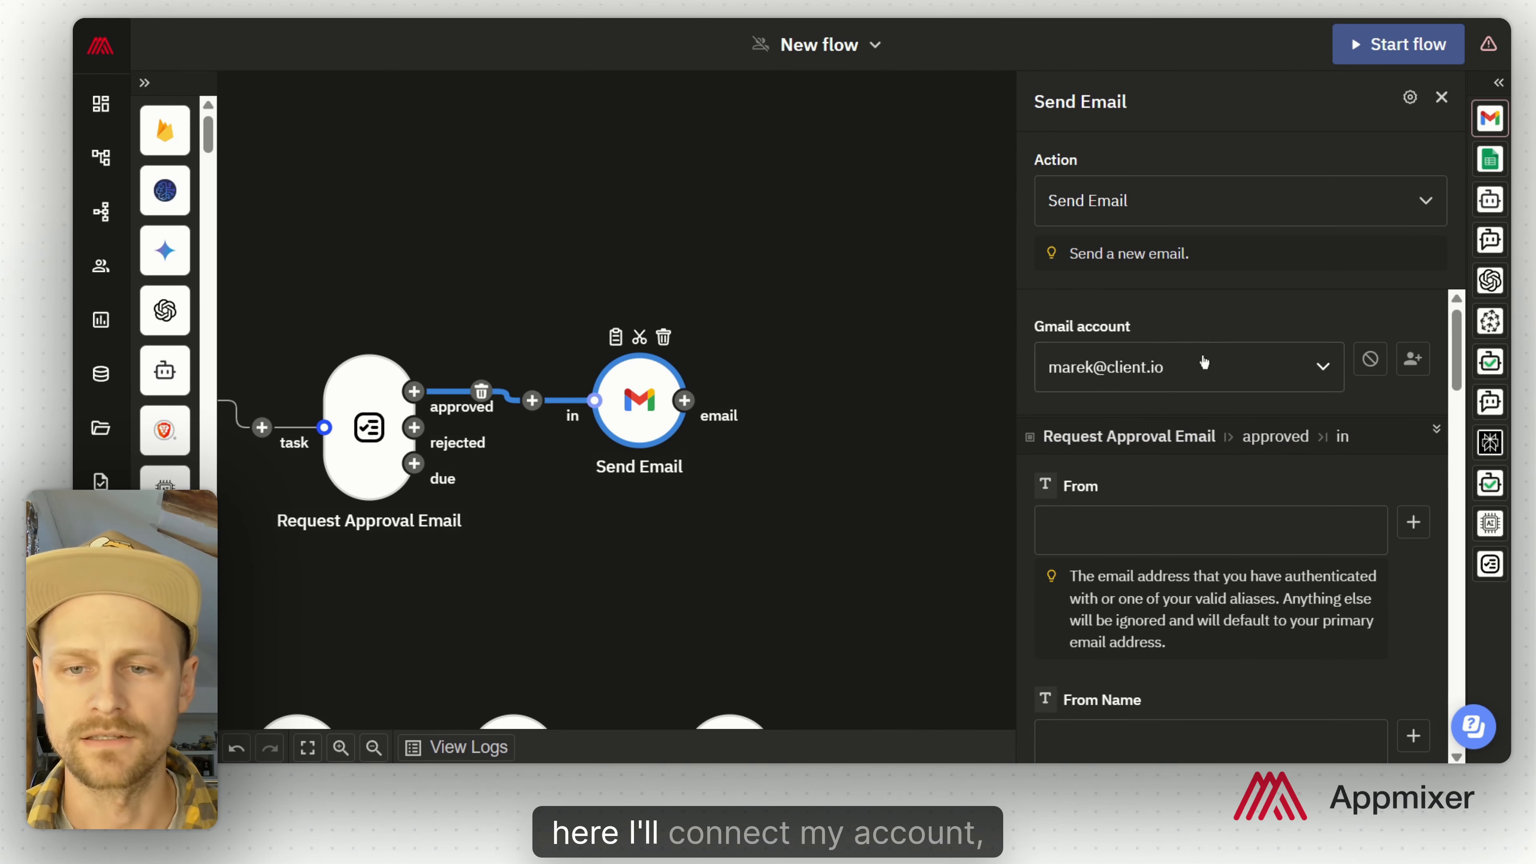
pyautogui.scroll(-2, 1203, 367)
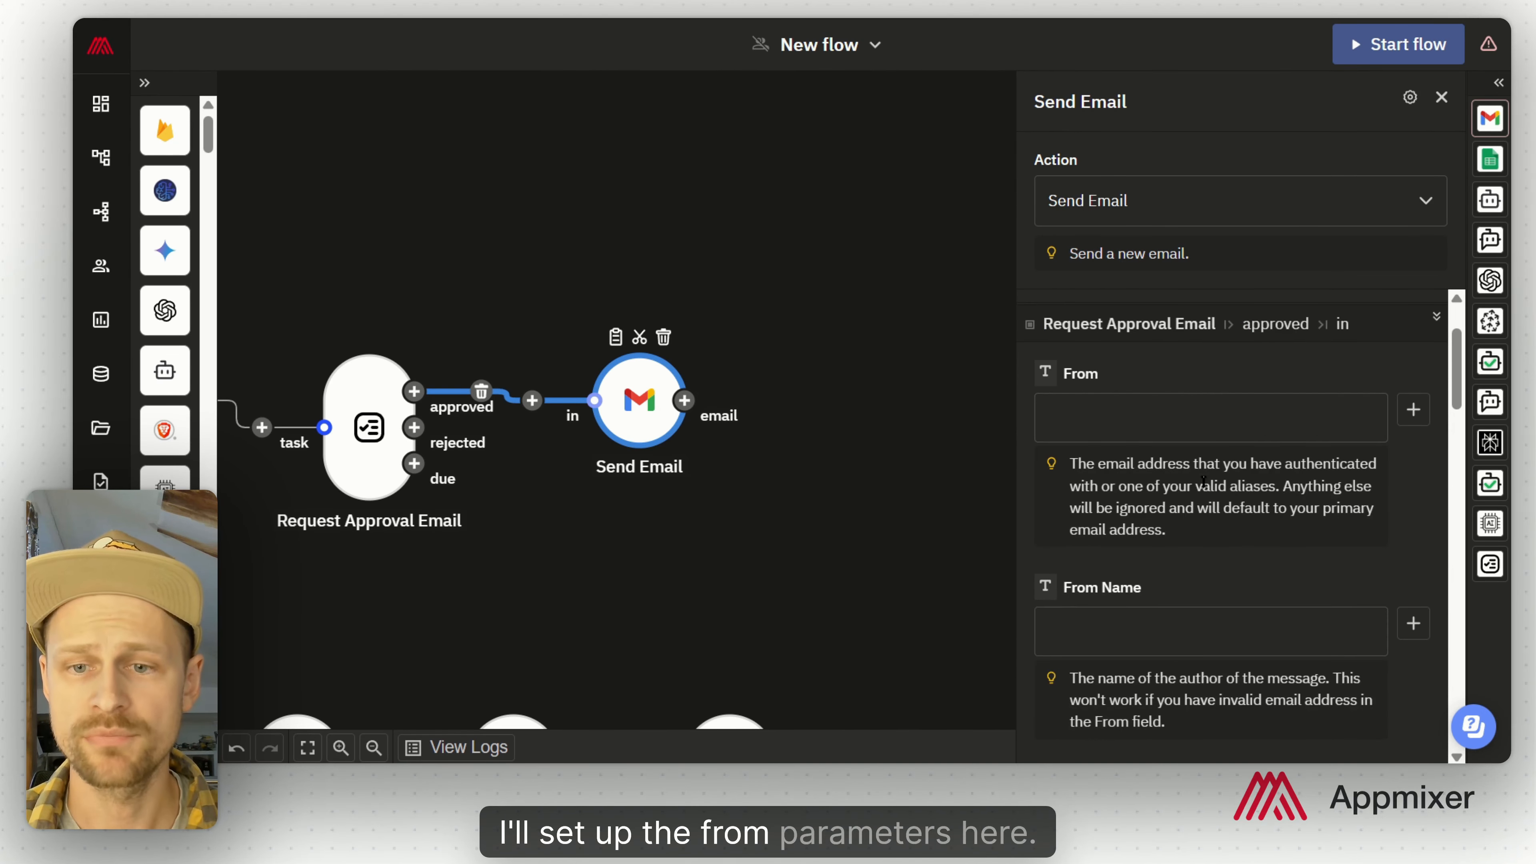
# Step: Set From to the support e-mail address and From Name to 'Support Team'
pyautogui.click(1202, 418)
pyautogui.click(1181, 631)
pyautogui.write('Support Team')
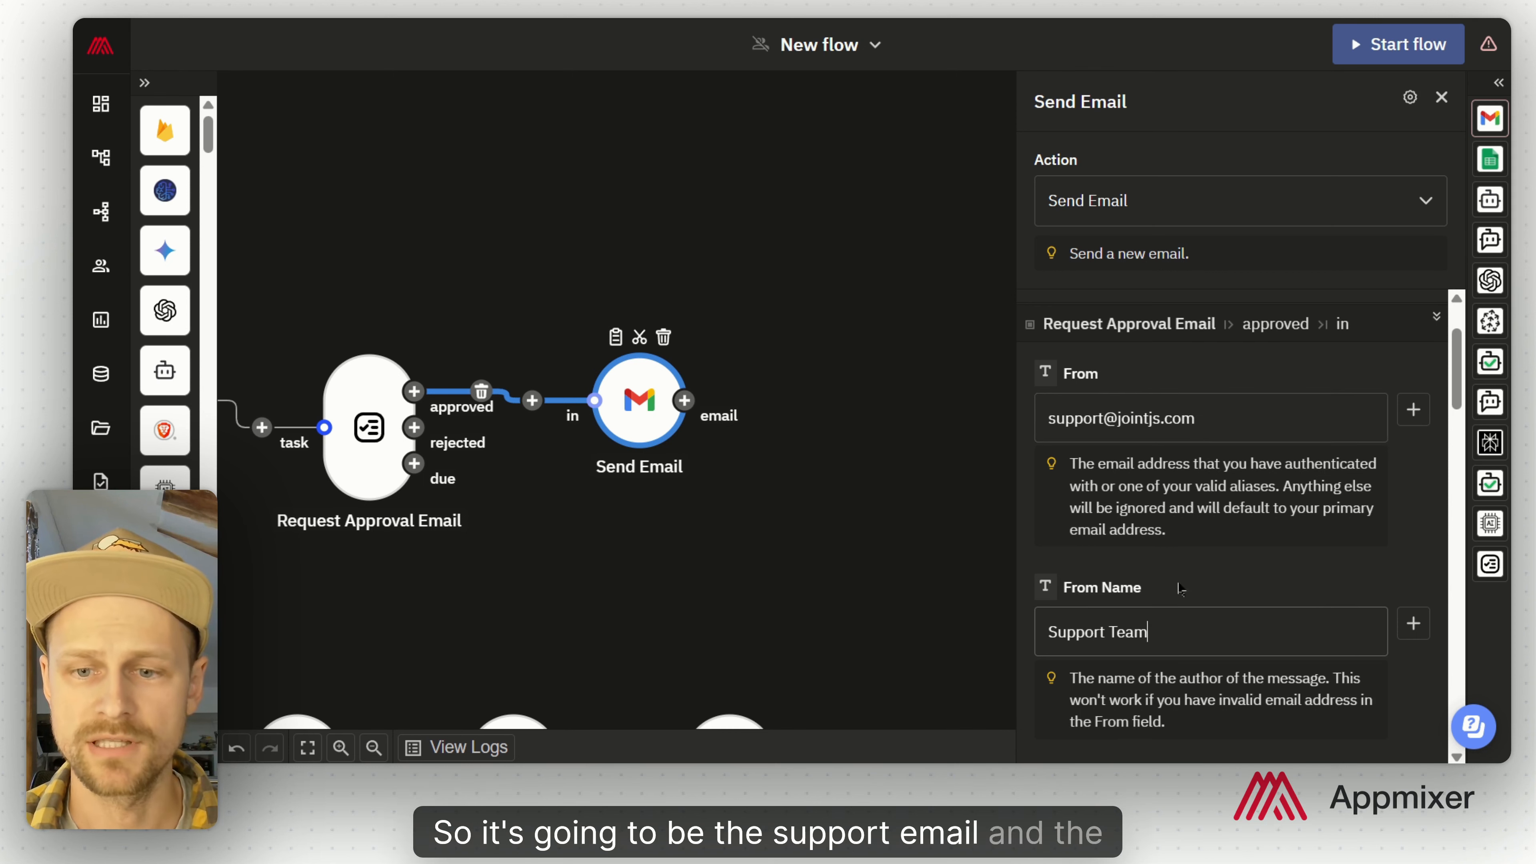
pyautogui.scroll(-5, 1181, 590)
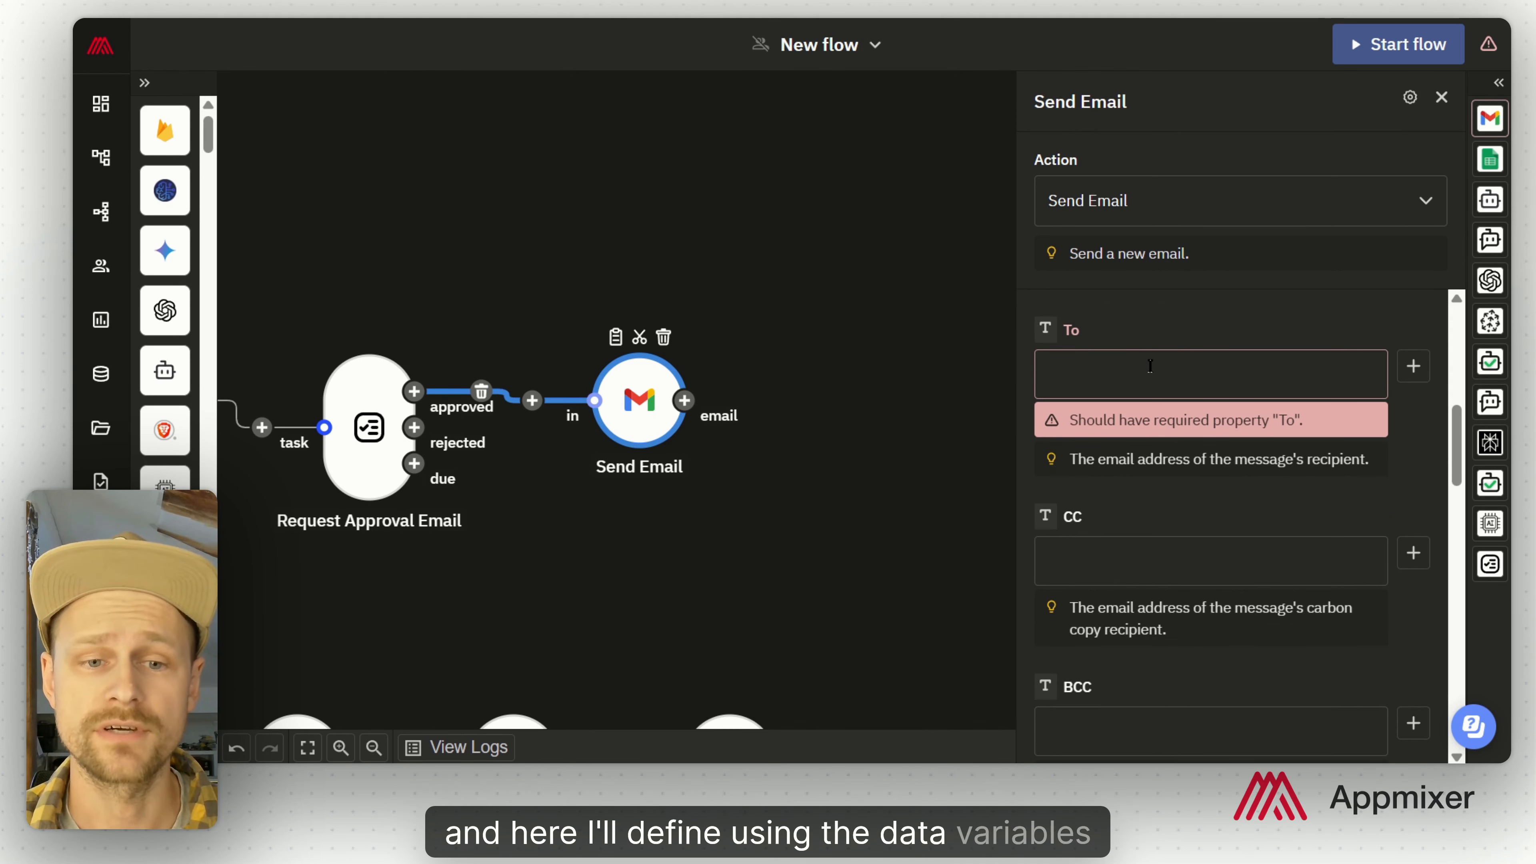
pyautogui.moveTo(451, 265); pyautogui.dragTo(808, 281)
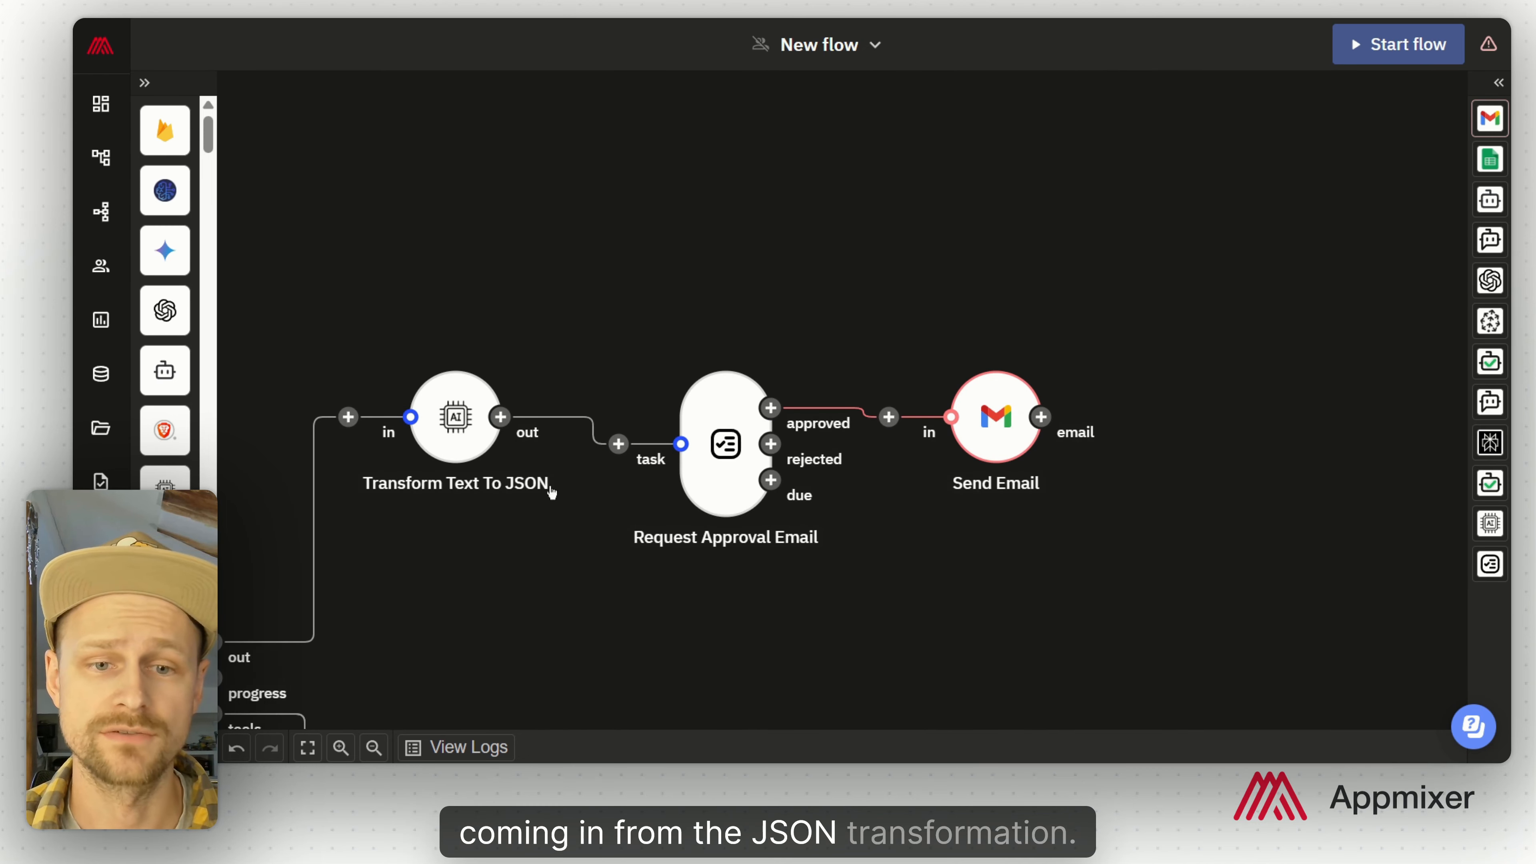
# Step: Set the Send Email recipient To field to json.customerEmail
pyautogui.click(1014, 434)
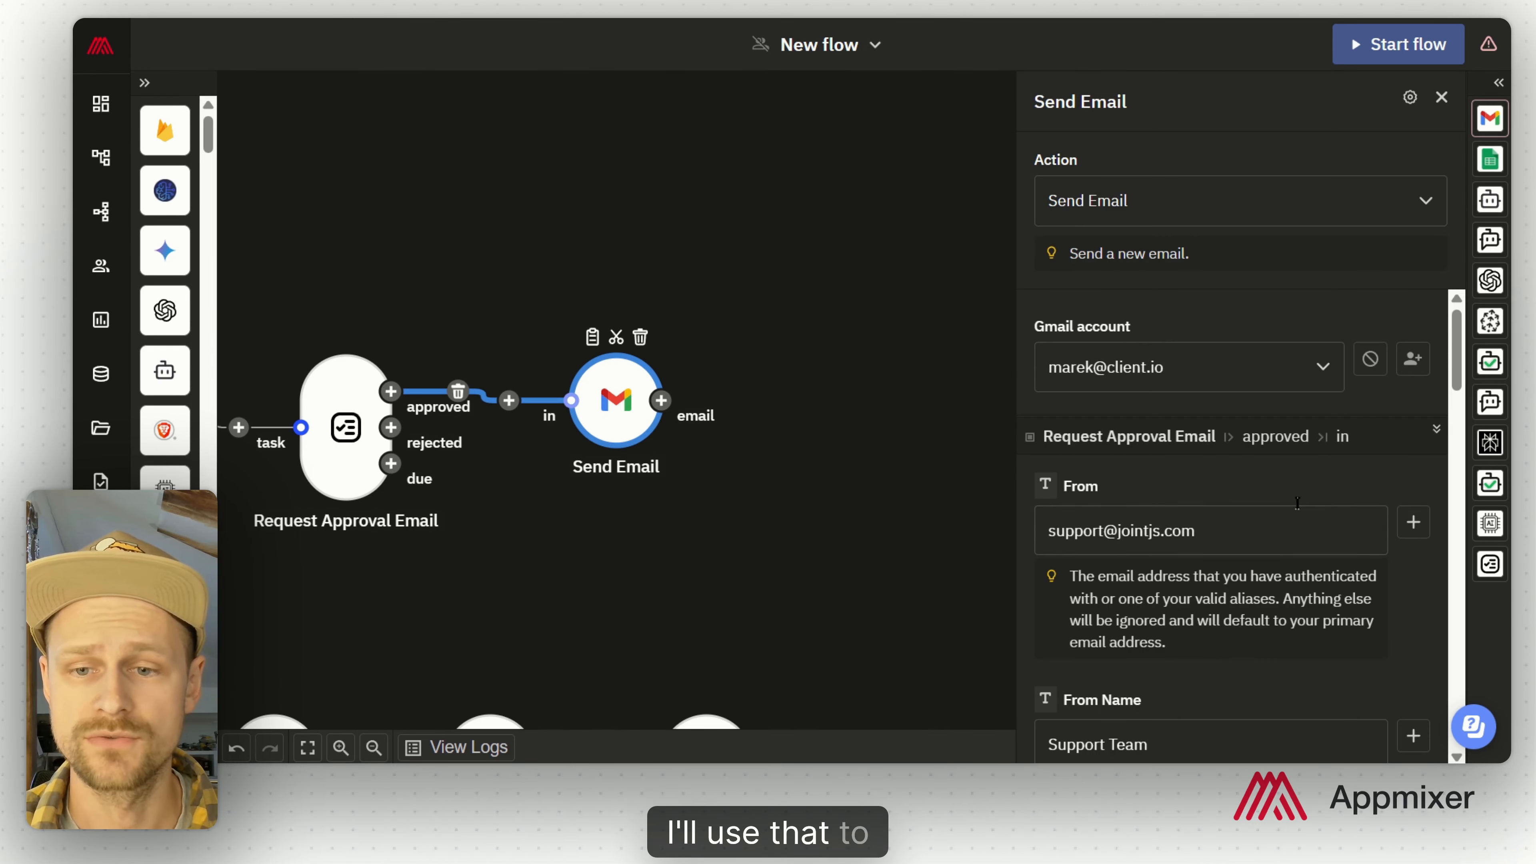
pyautogui.scroll(-8, 1296, 503)
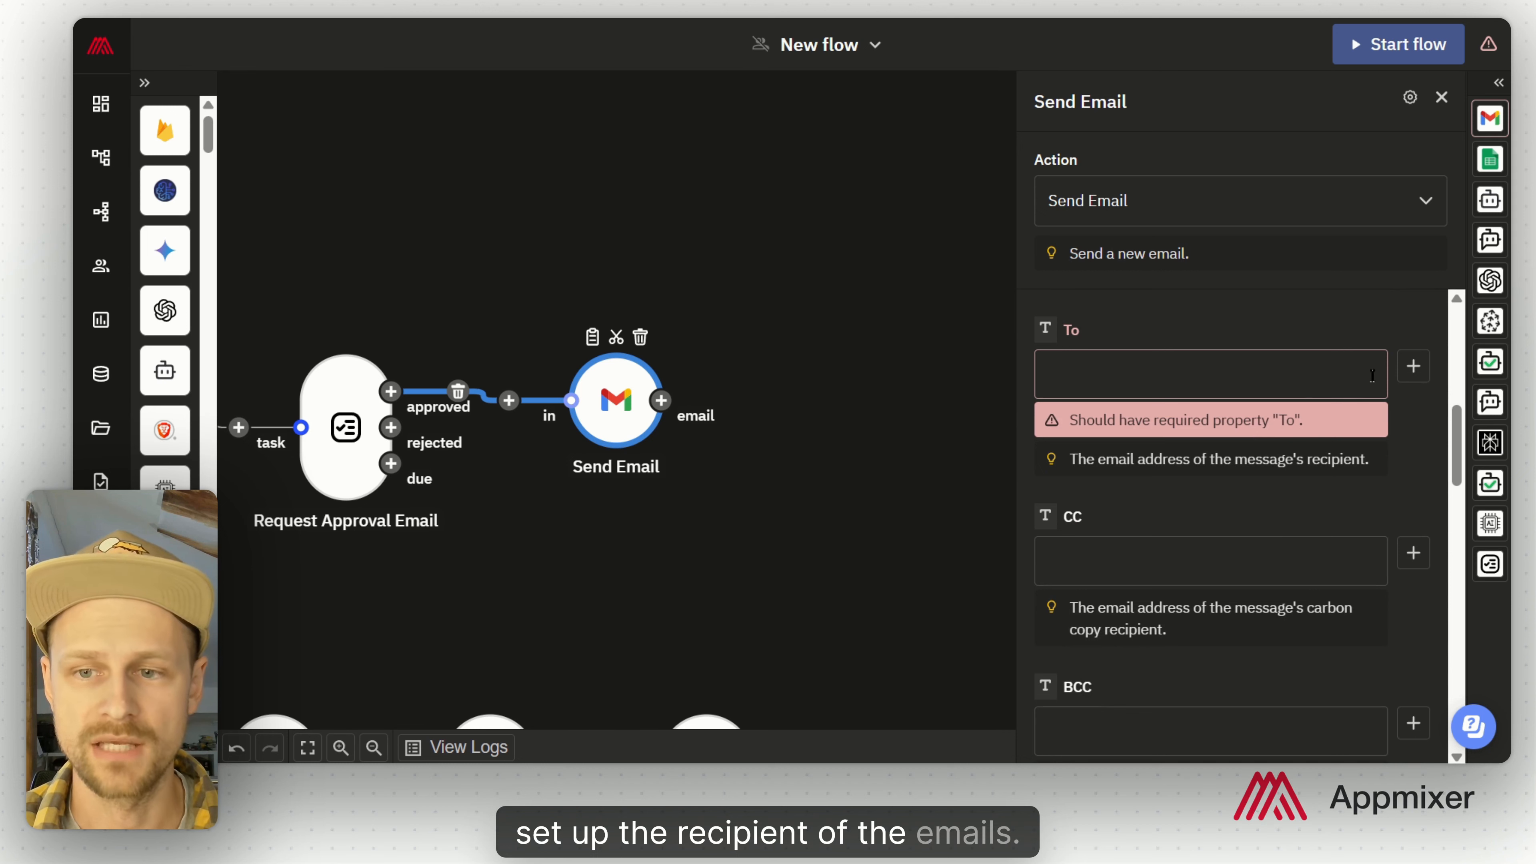
pyautogui.click(1371, 375)
pyautogui.click(1413, 365)
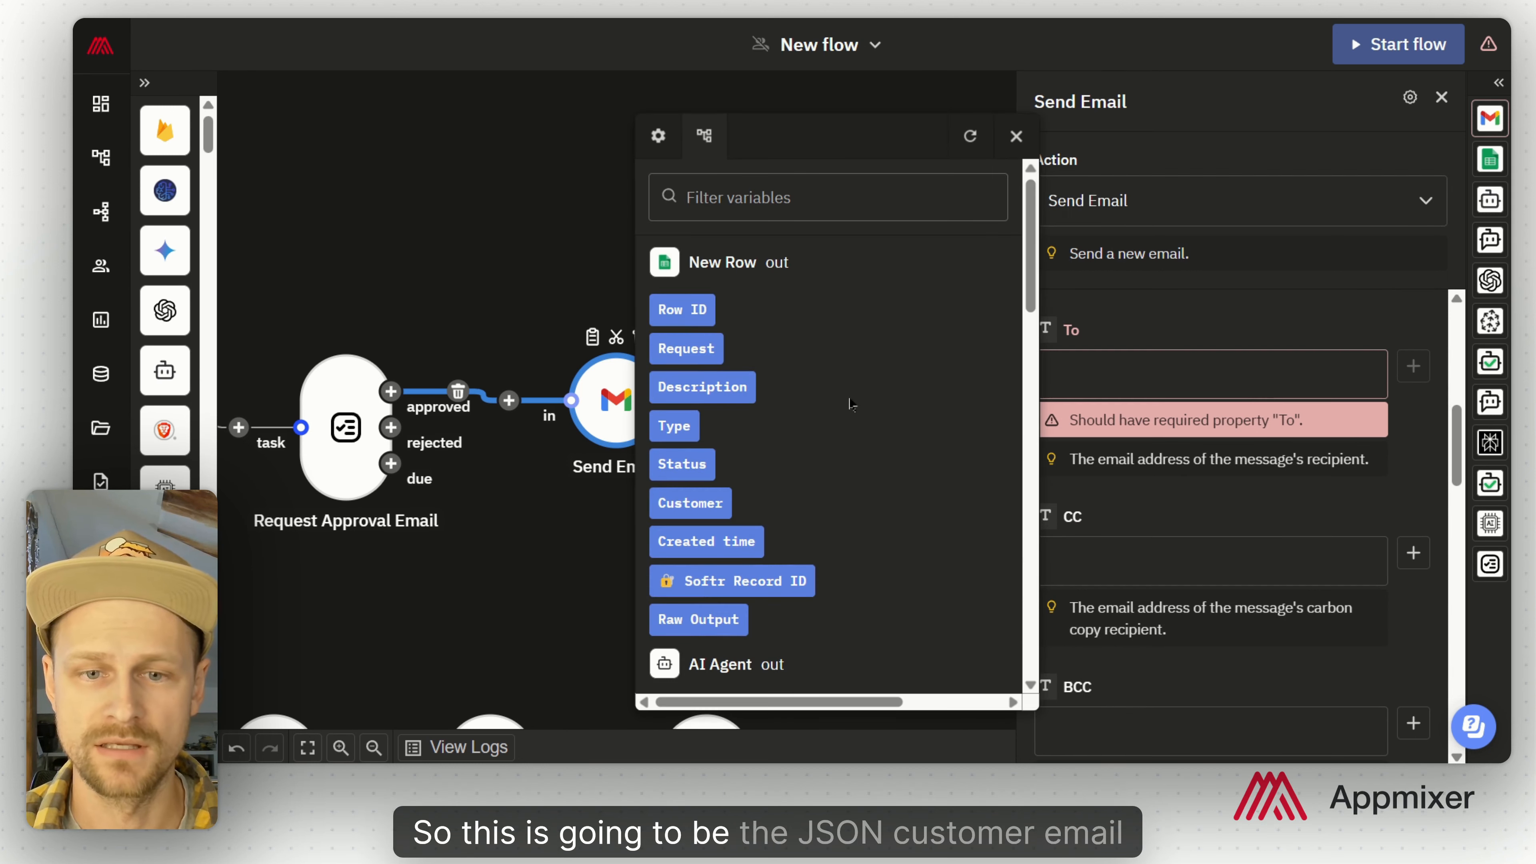
pyautogui.scroll(-10, 851, 404)
pyautogui.scroll(3, 851, 401)
pyautogui.click(797, 306)
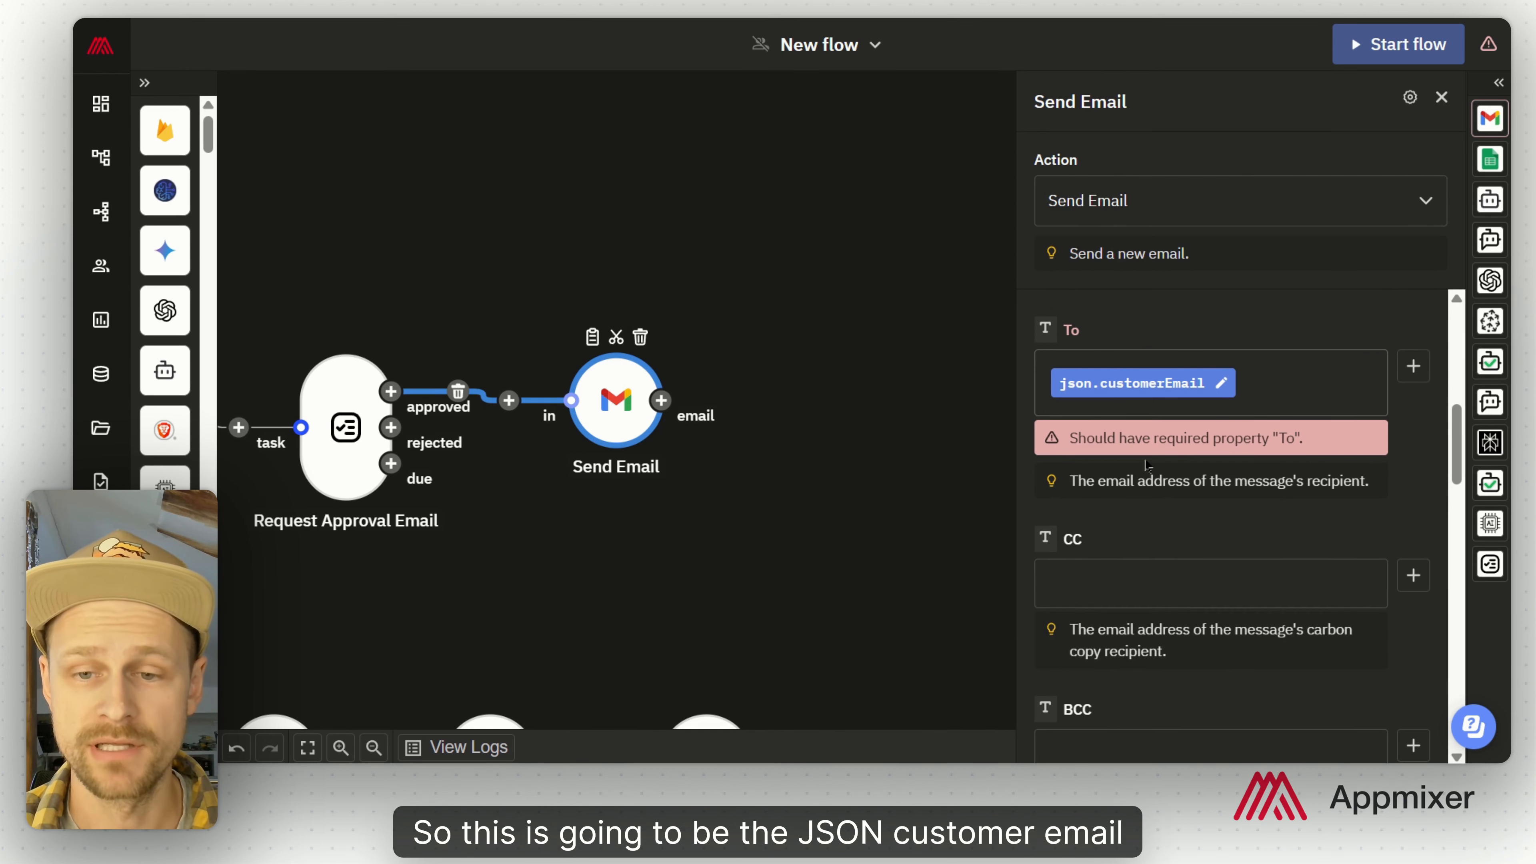
# Step: Use json.emailSubject as the Subject and json.emailBody as the email Text
pyautogui.scroll(-7, 1232, 478)
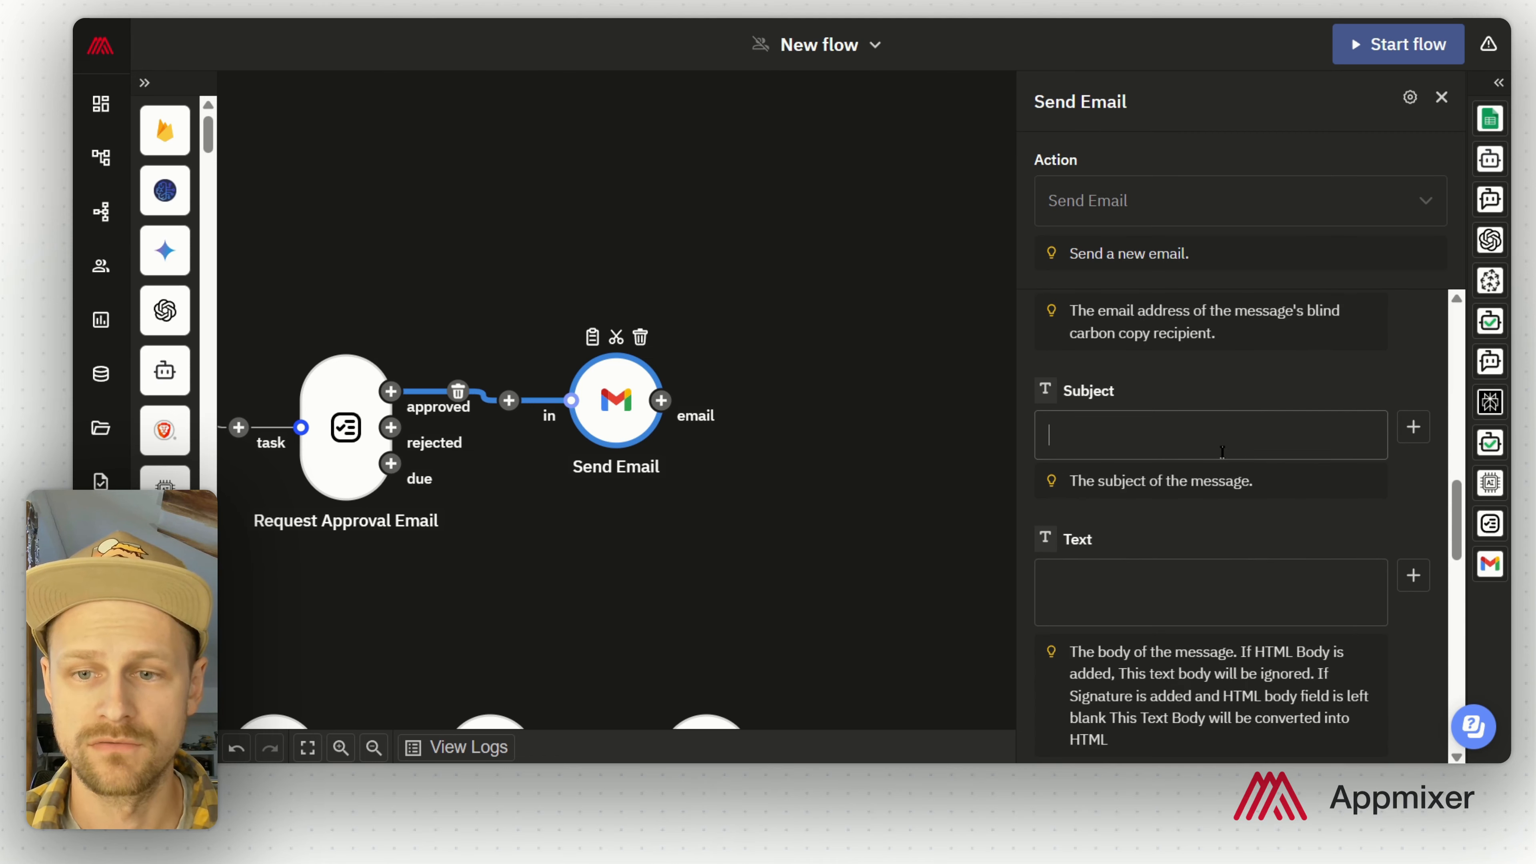
pyautogui.click(1271, 451)
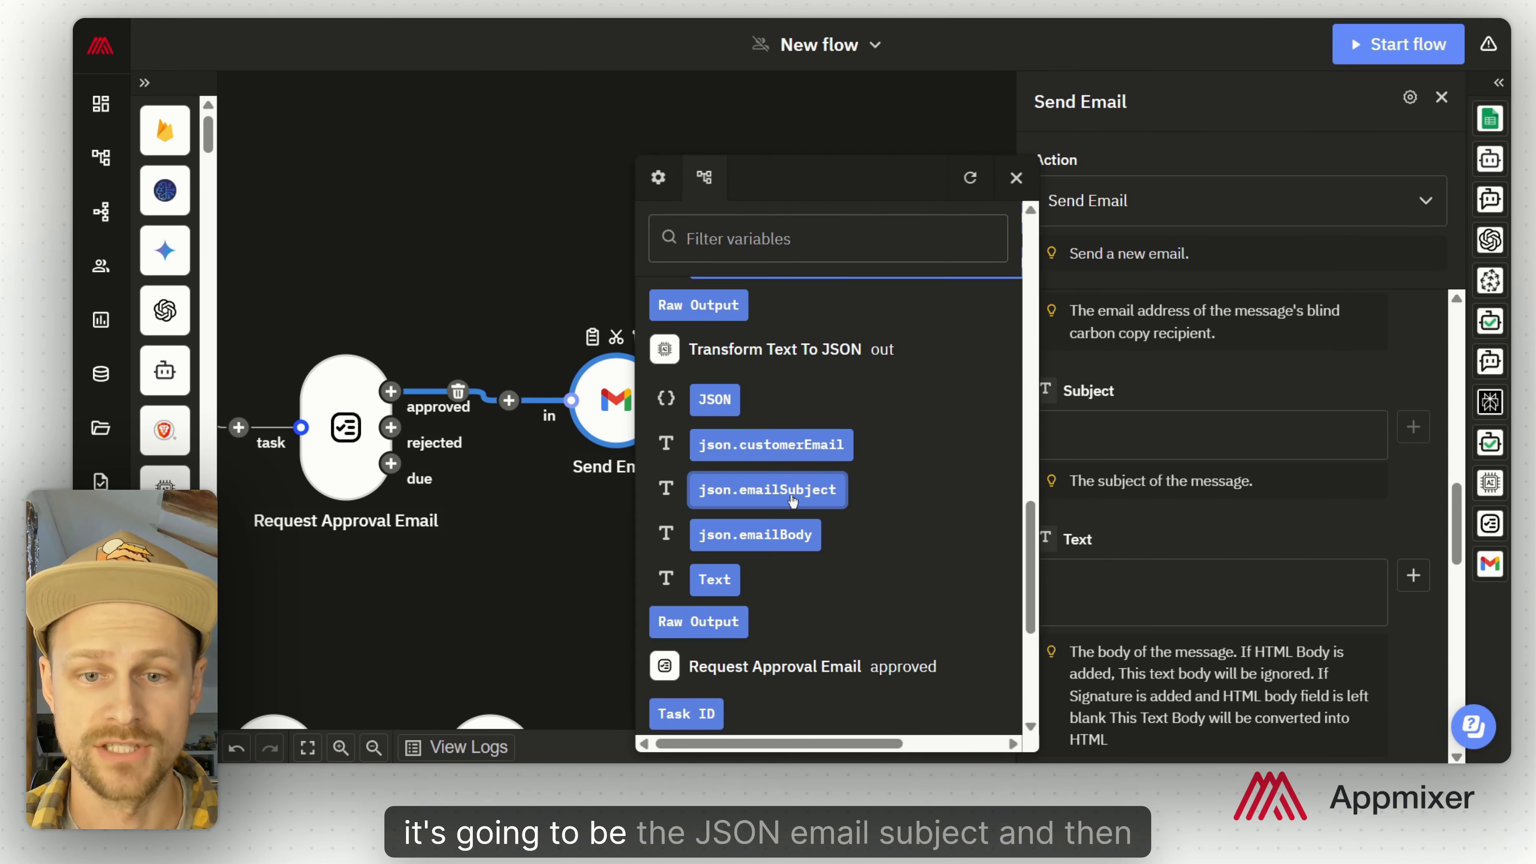
pyautogui.click(771, 491)
pyautogui.scroll(-4, 1178, 597)
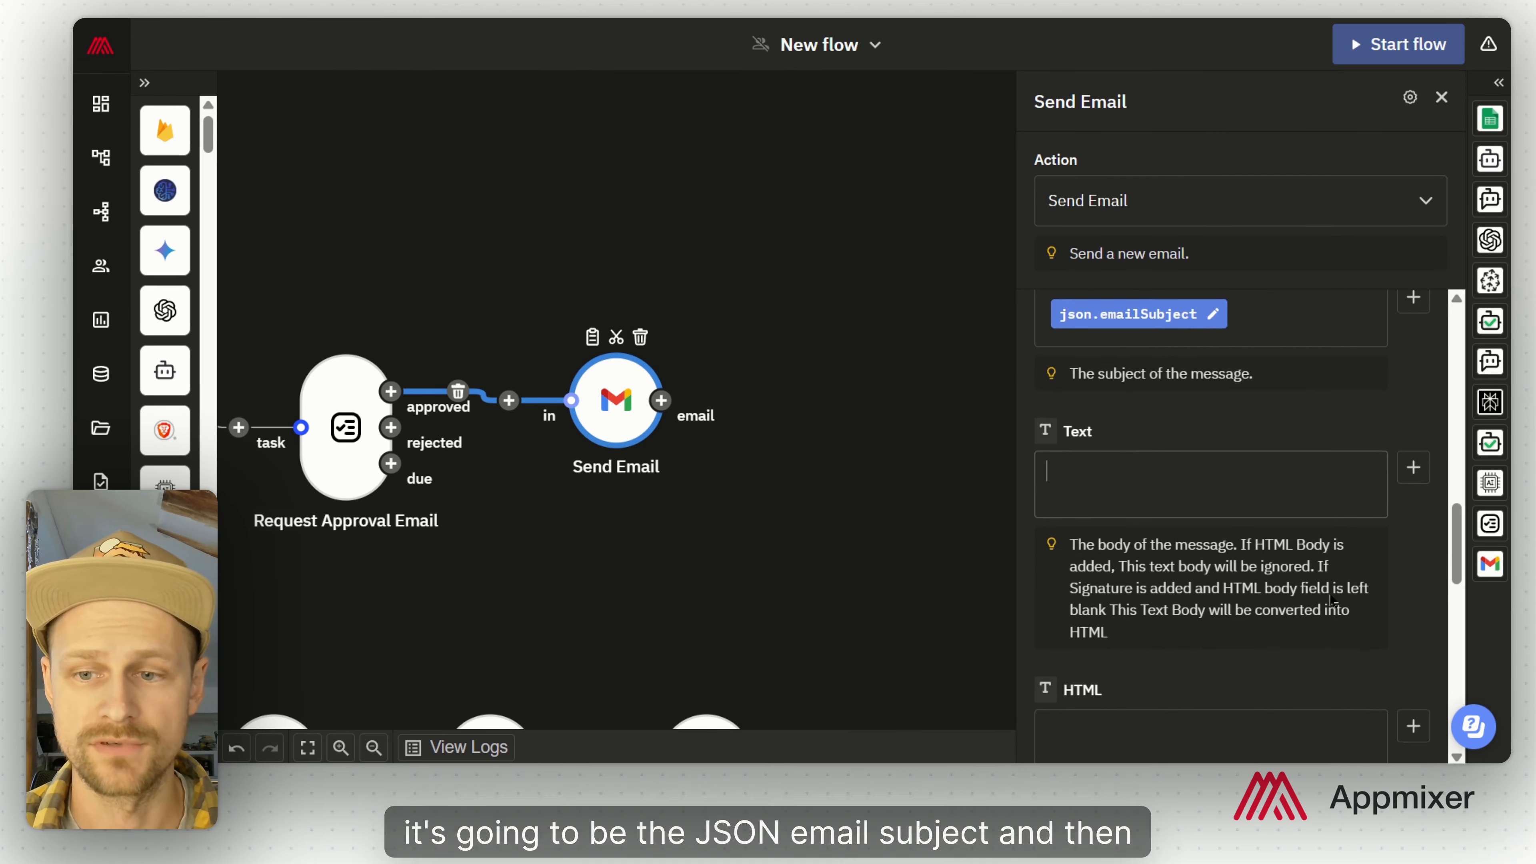
pyautogui.click(1413, 372)
pyautogui.scroll(-10, 804, 493)
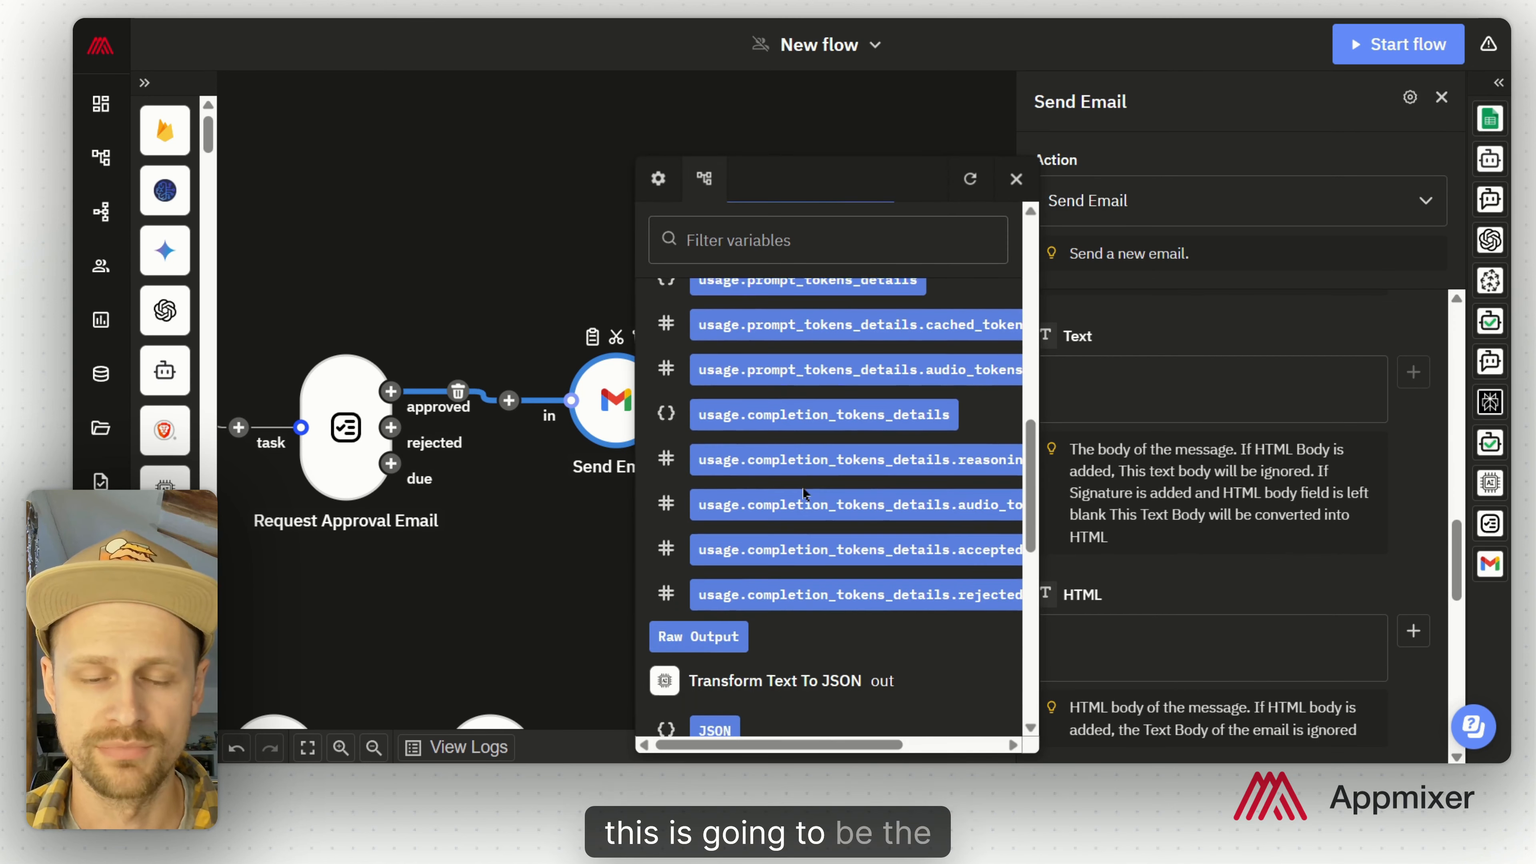
pyautogui.scroll(4, 803, 489)
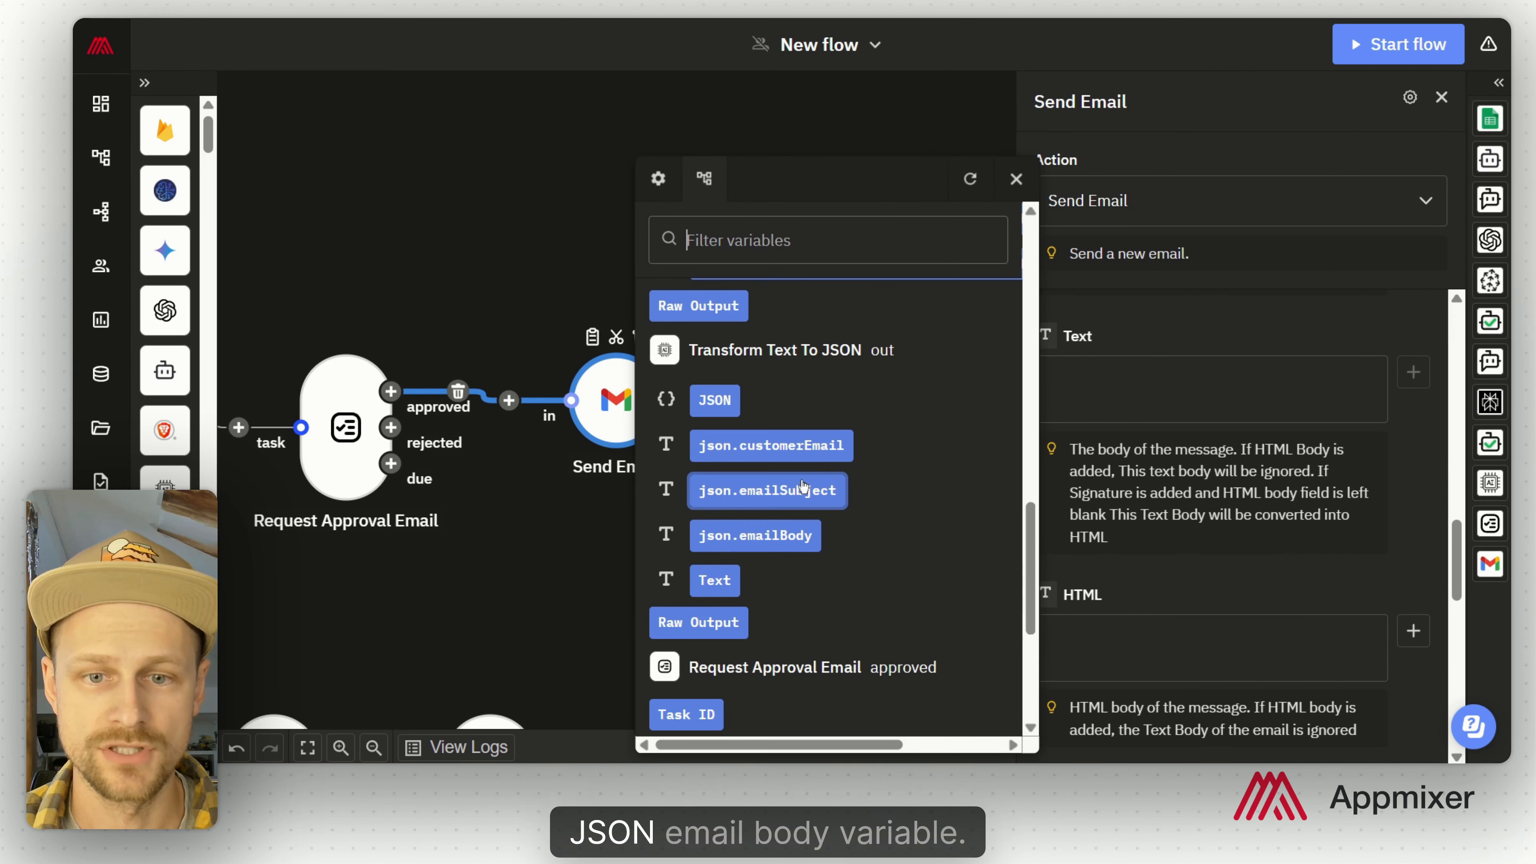
pyautogui.click(791, 536)
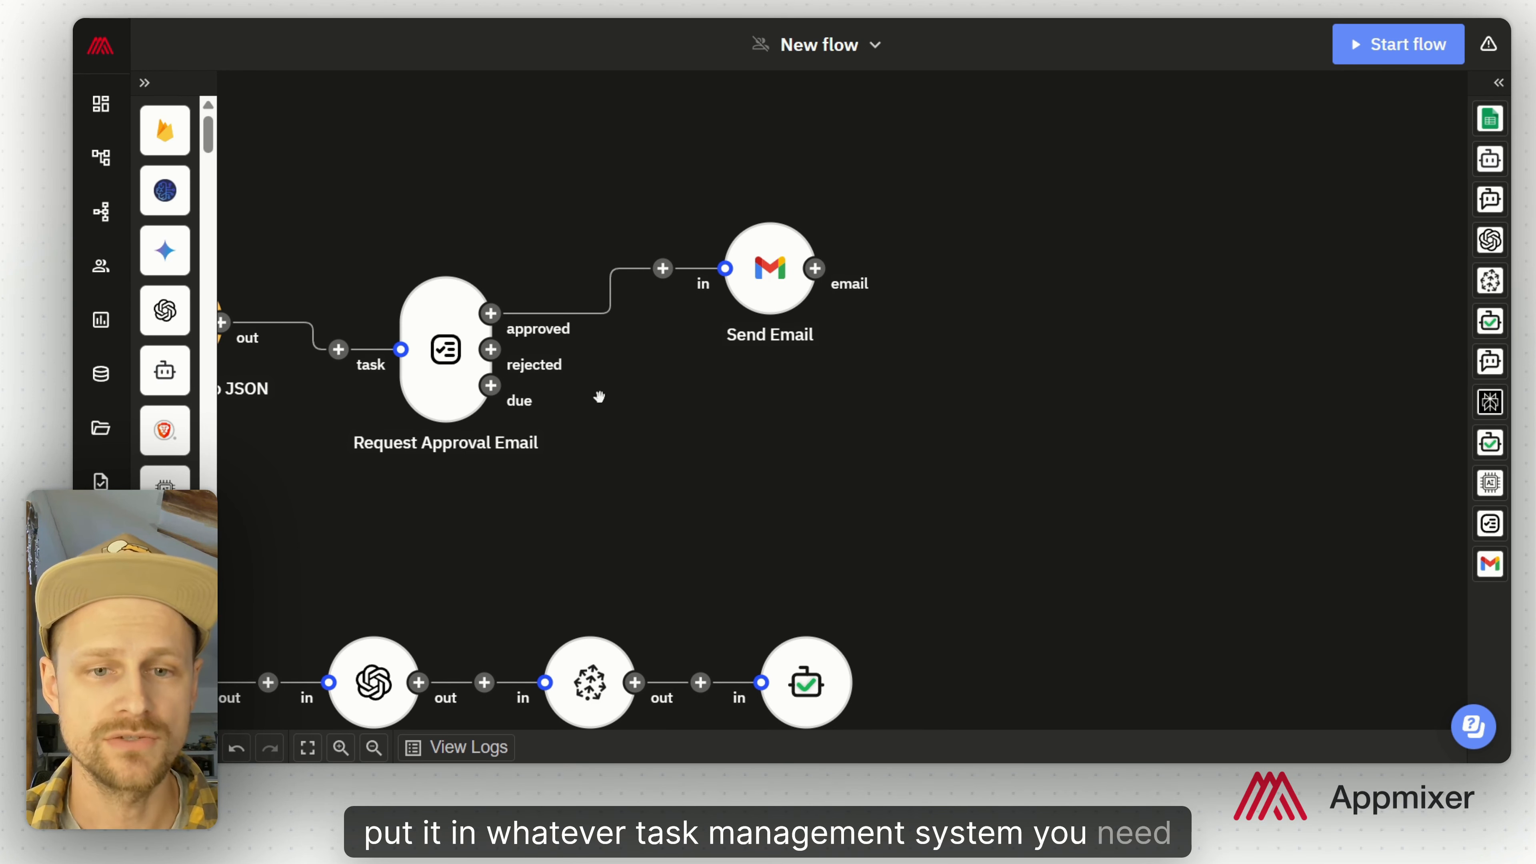
# Step: Add a ClickUp Create Task step on the rejected outcome
pyautogui.click(490, 349)
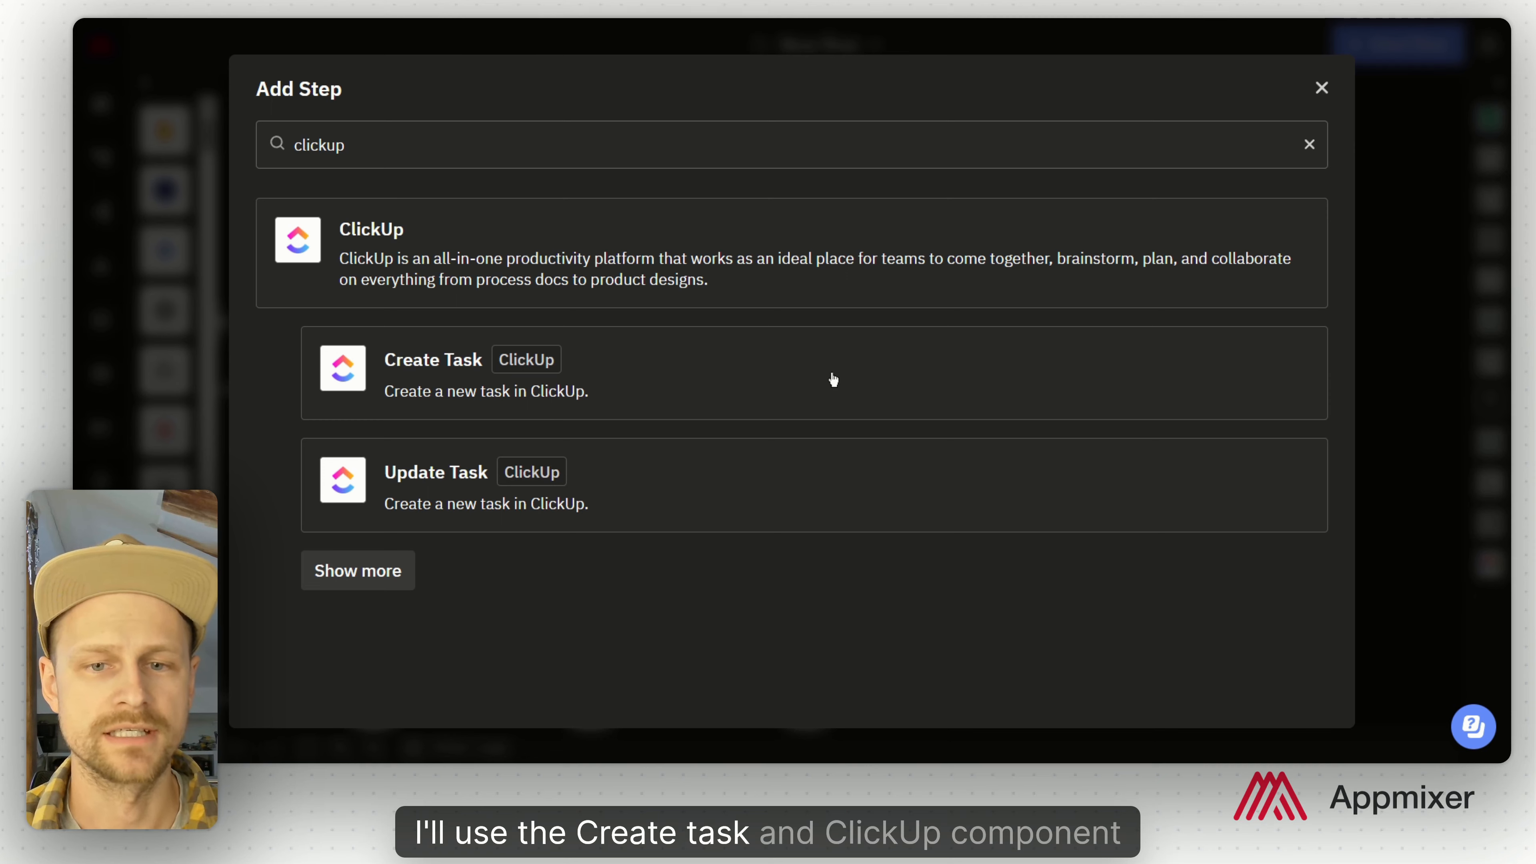
pyautogui.click(833, 379)
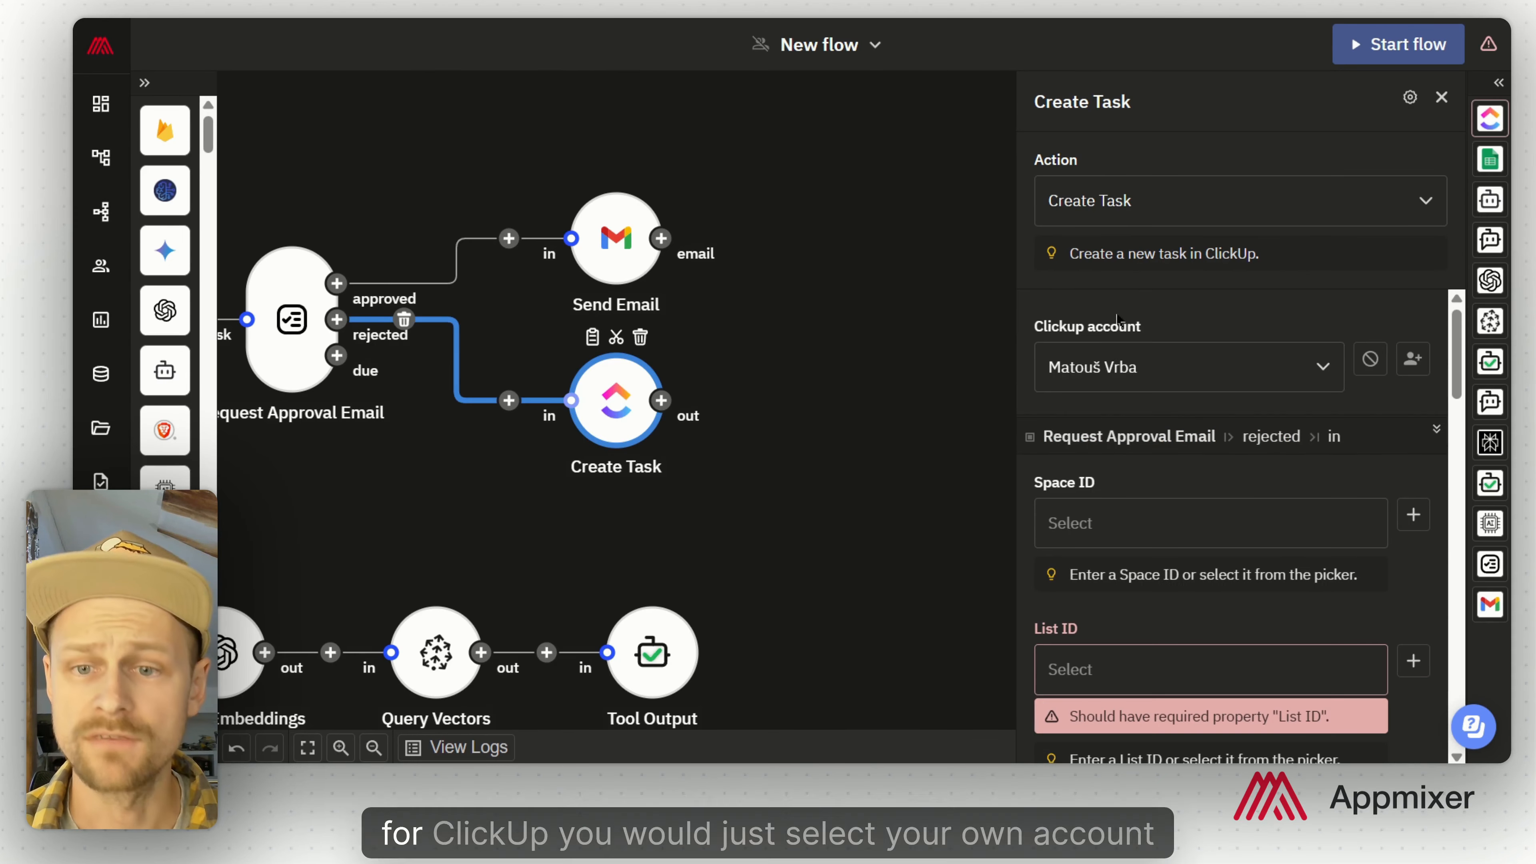
pyautogui.scroll(-2, 1174, 387)
# Step: Set the task's Space to Software Development and List to 'Support tickets - demo'
pyautogui.click(1206, 424)
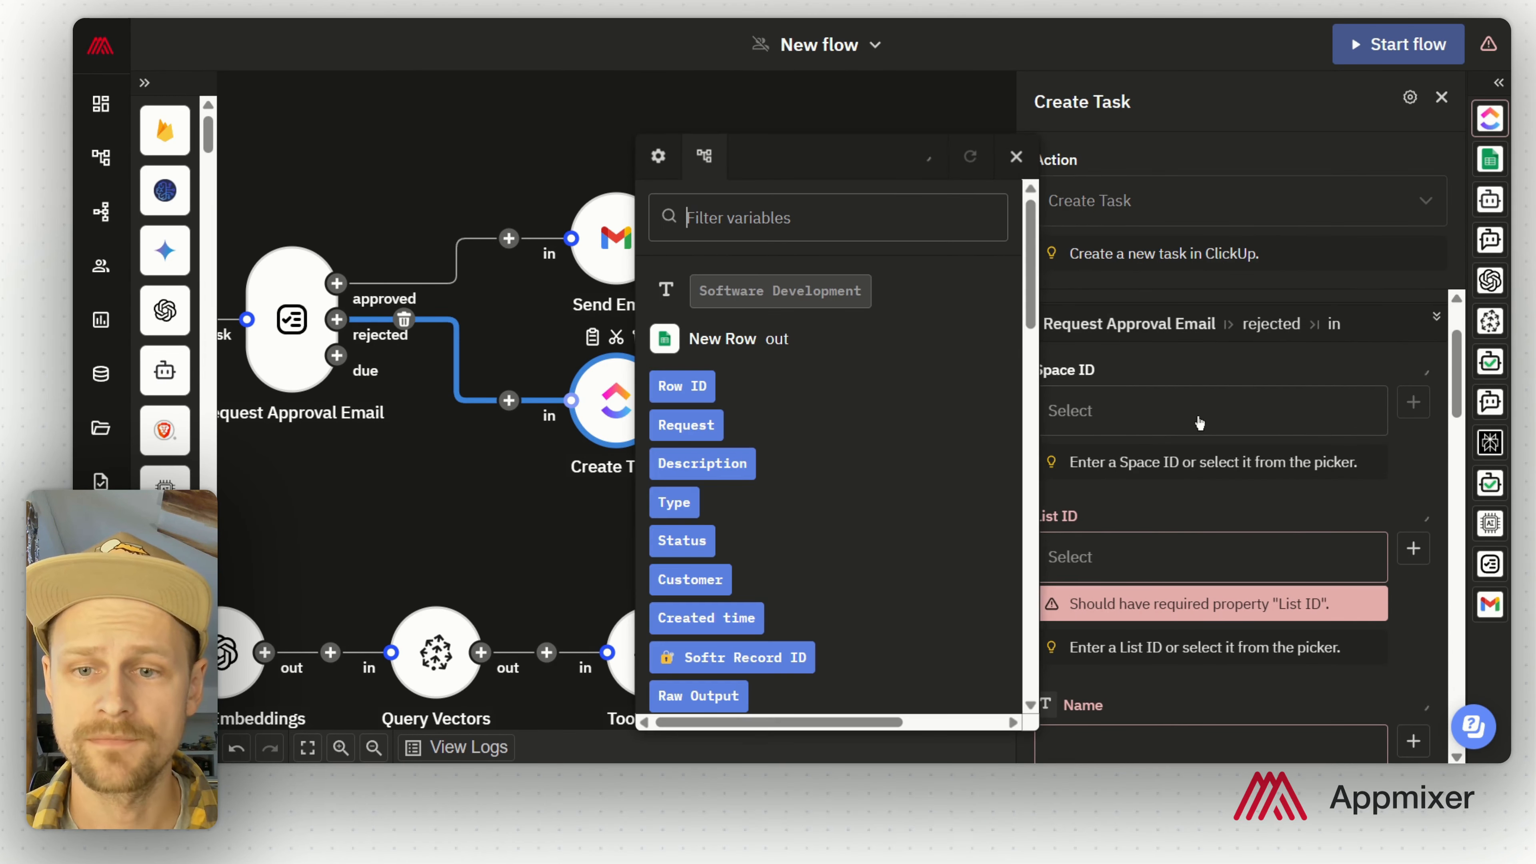
pyautogui.click(822, 295)
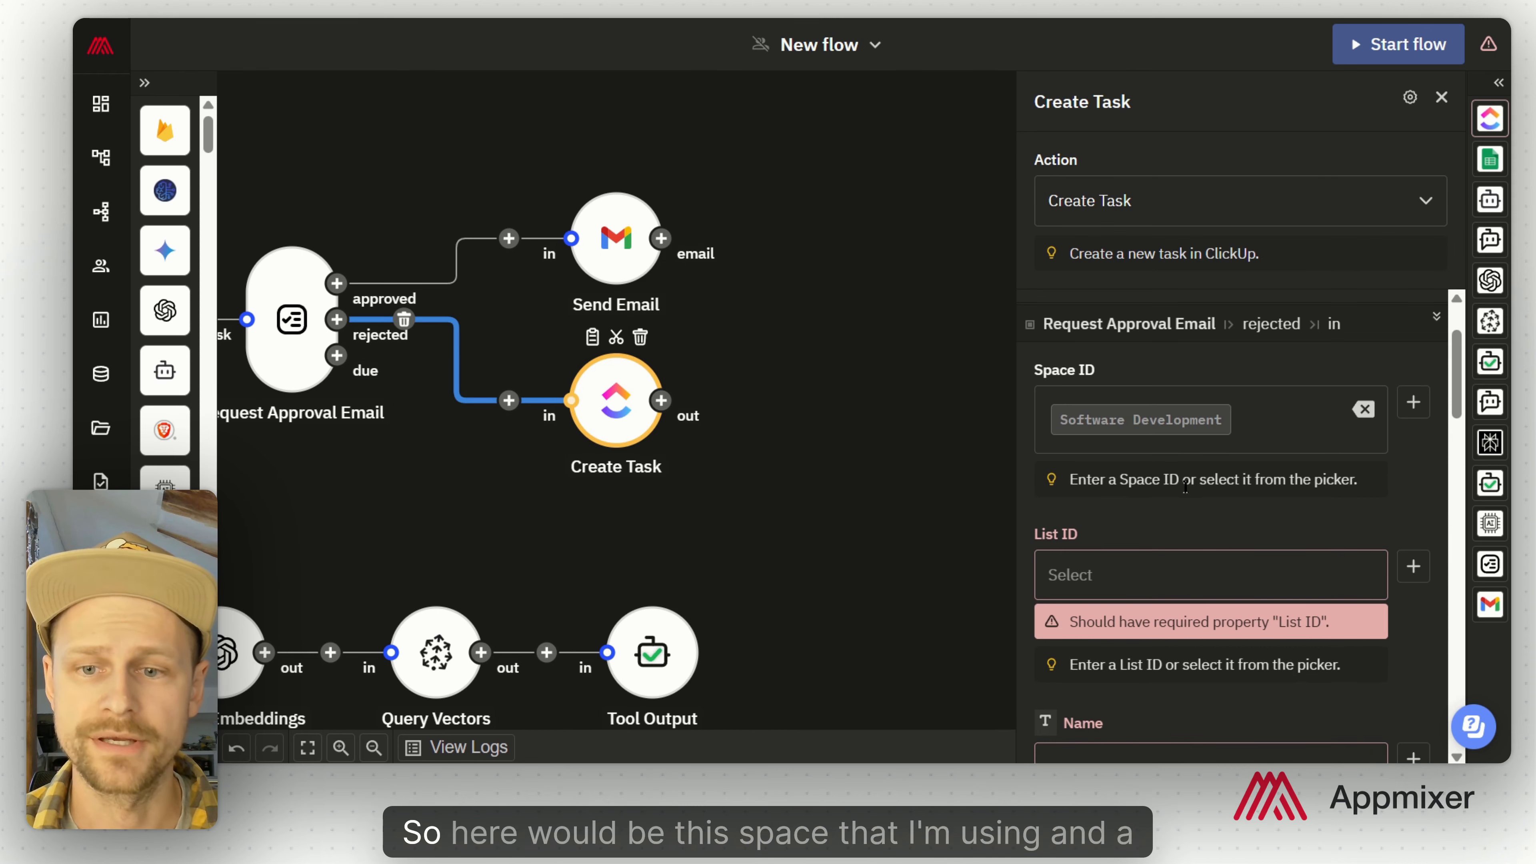
pyautogui.scroll(-1, 1240, 515)
pyautogui.click(1184, 474)
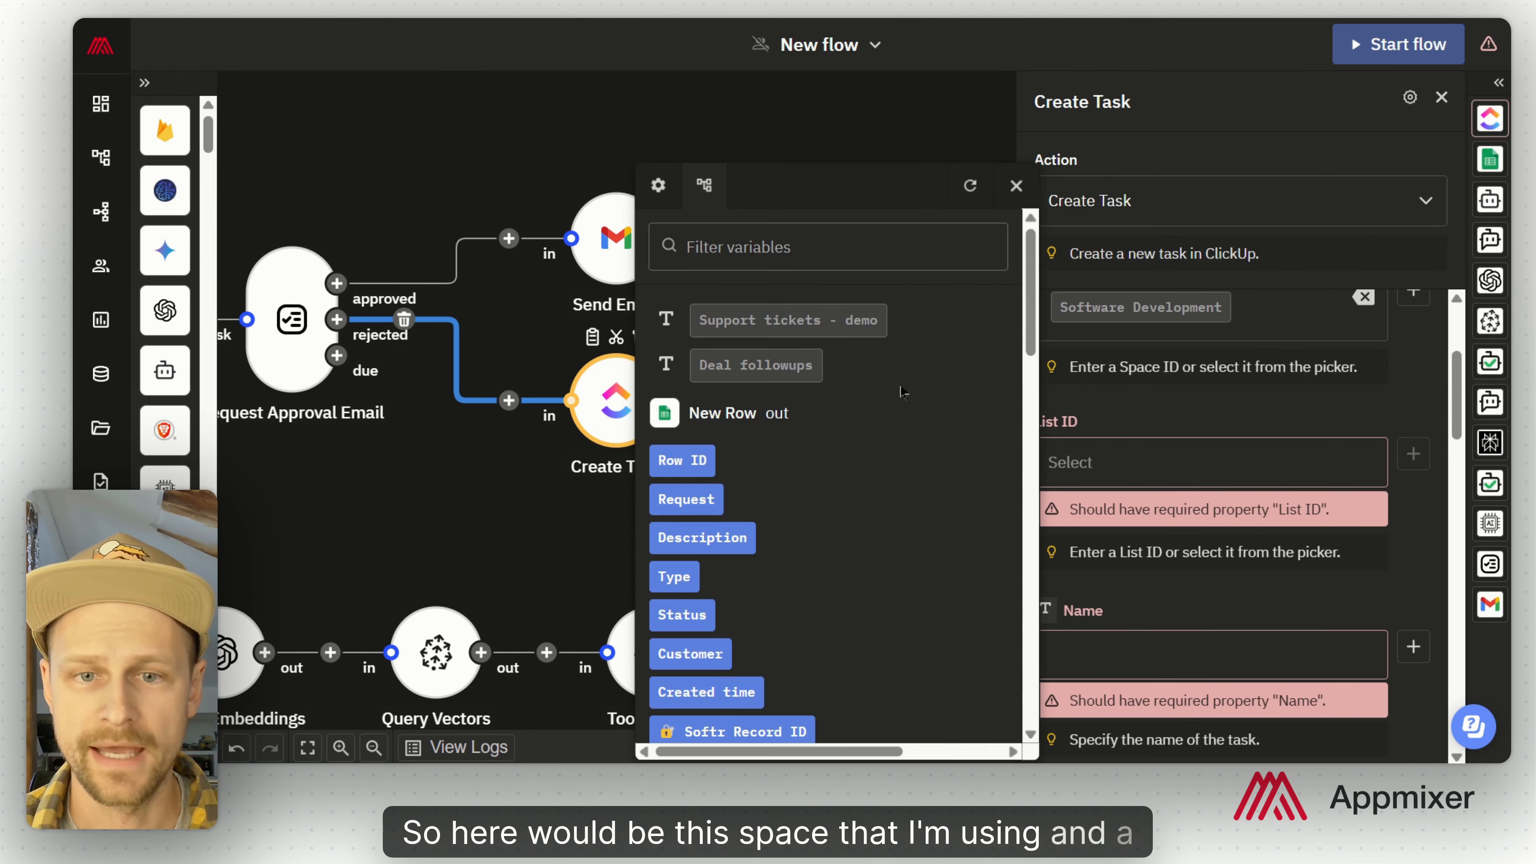
pyautogui.click(788, 315)
pyautogui.scroll(-2, 1320, 593)
pyautogui.scroll(-2, 1319, 593)
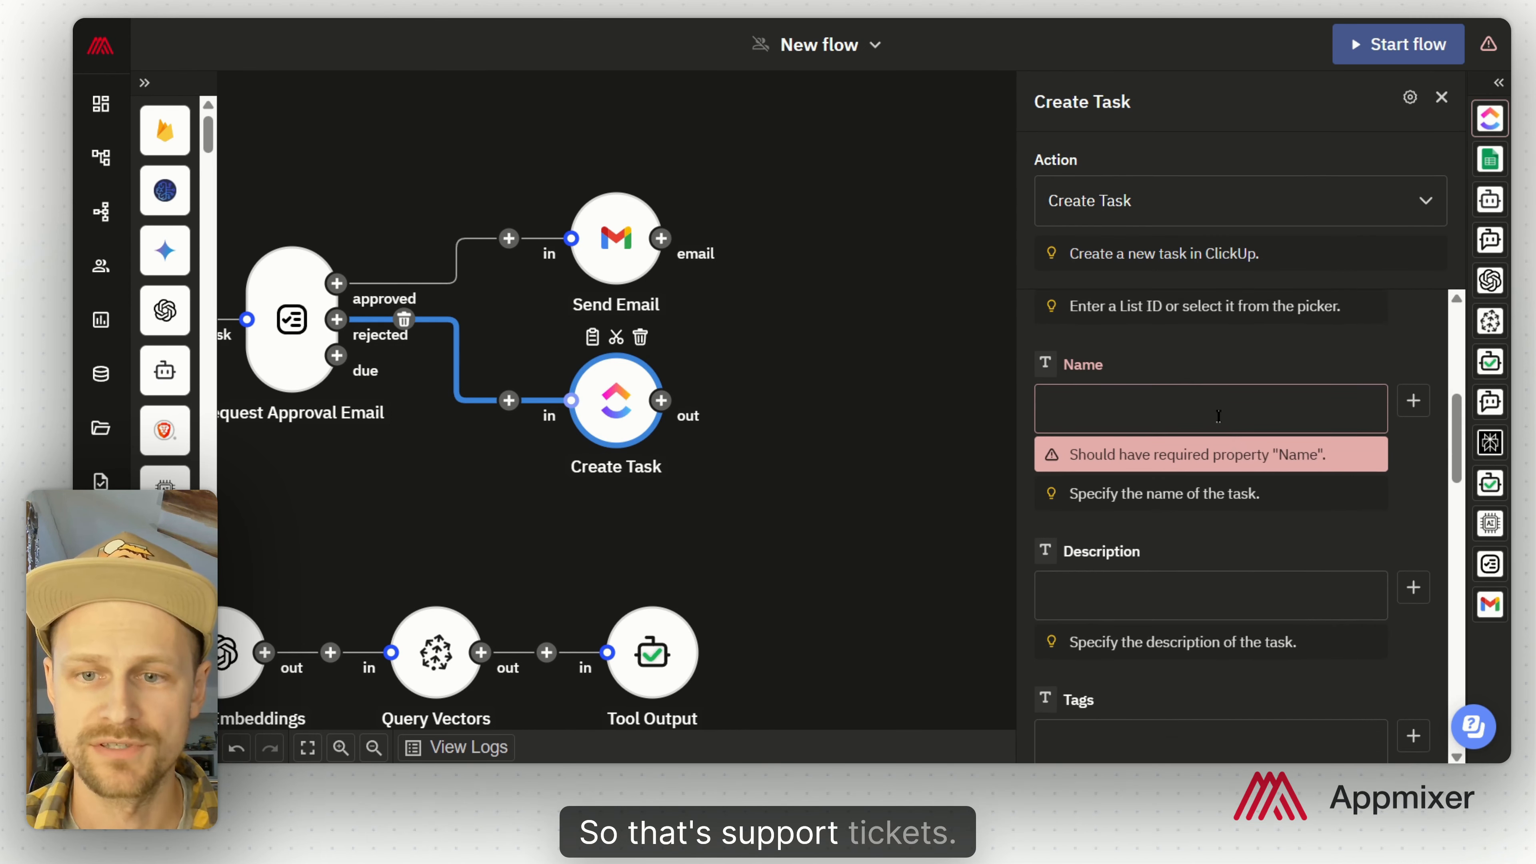
pyautogui.click(1214, 411)
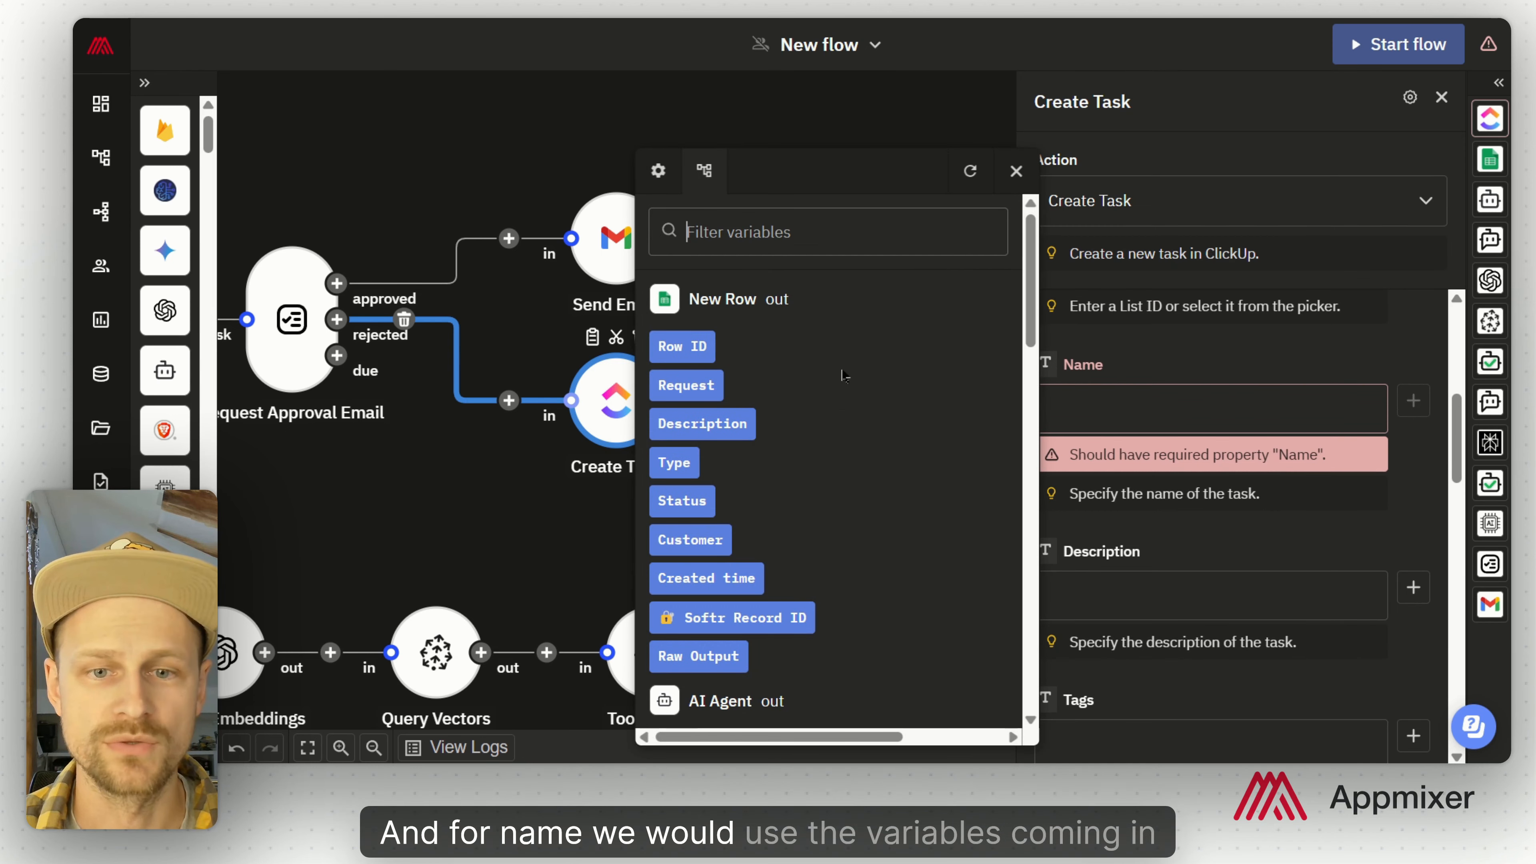